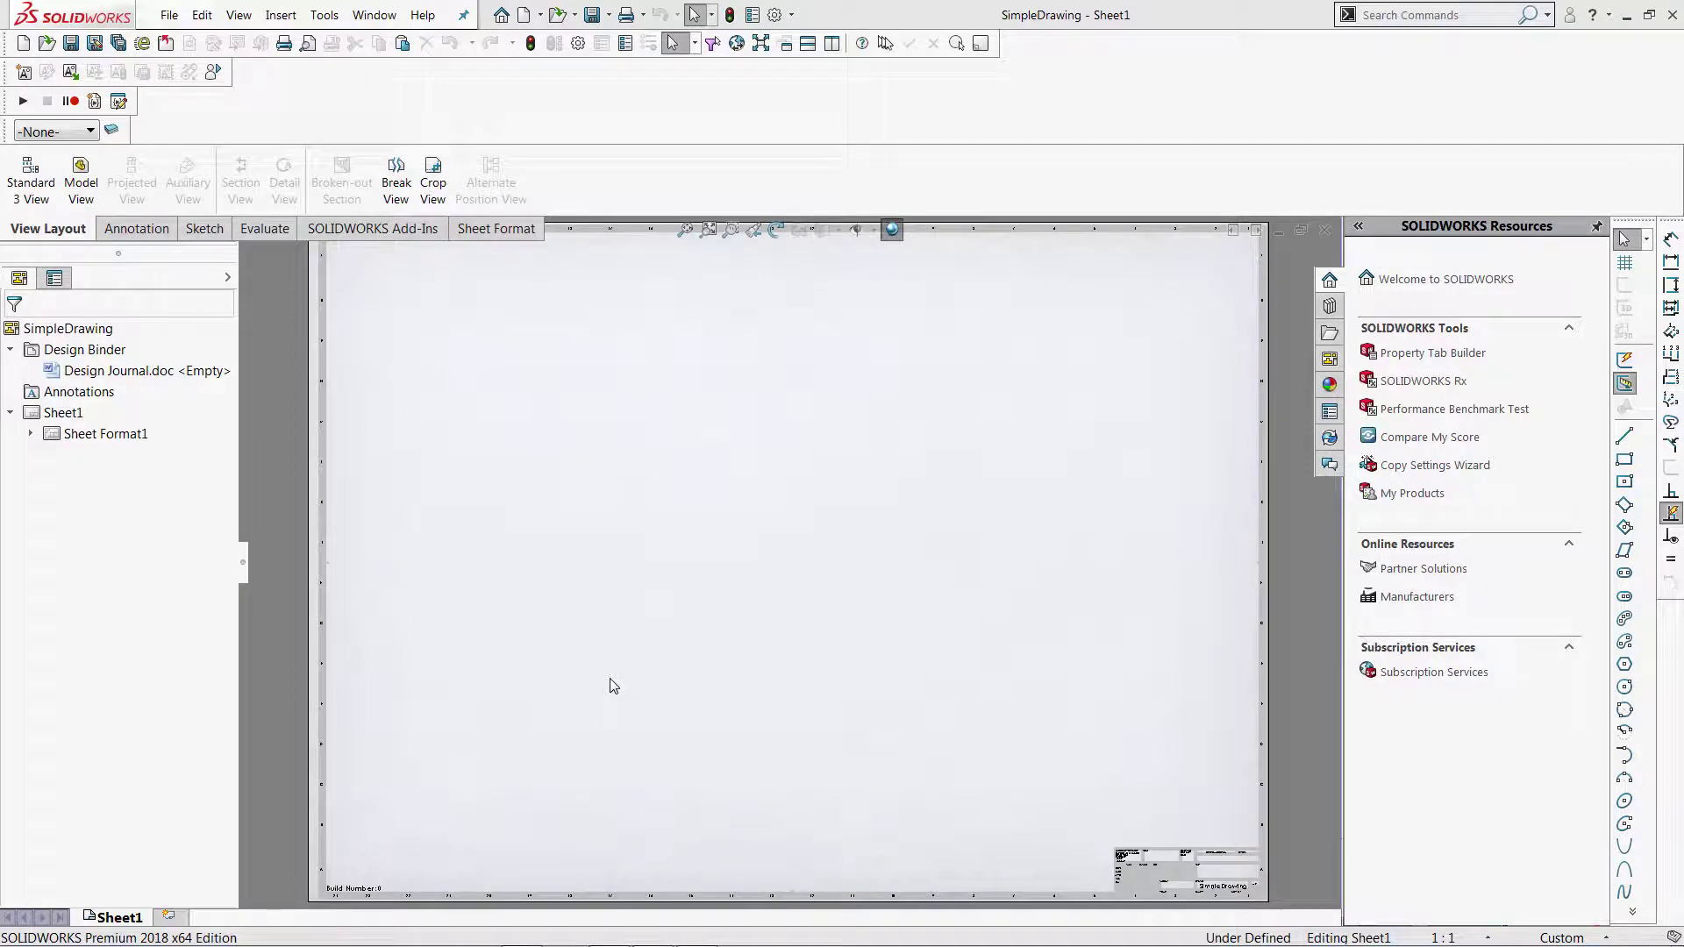
- Select Sheet1 and zoom into the sheet's lower-left corner to show the Build Number: 0 note
{"action": "left_click", "coordinate": [613, 686]}
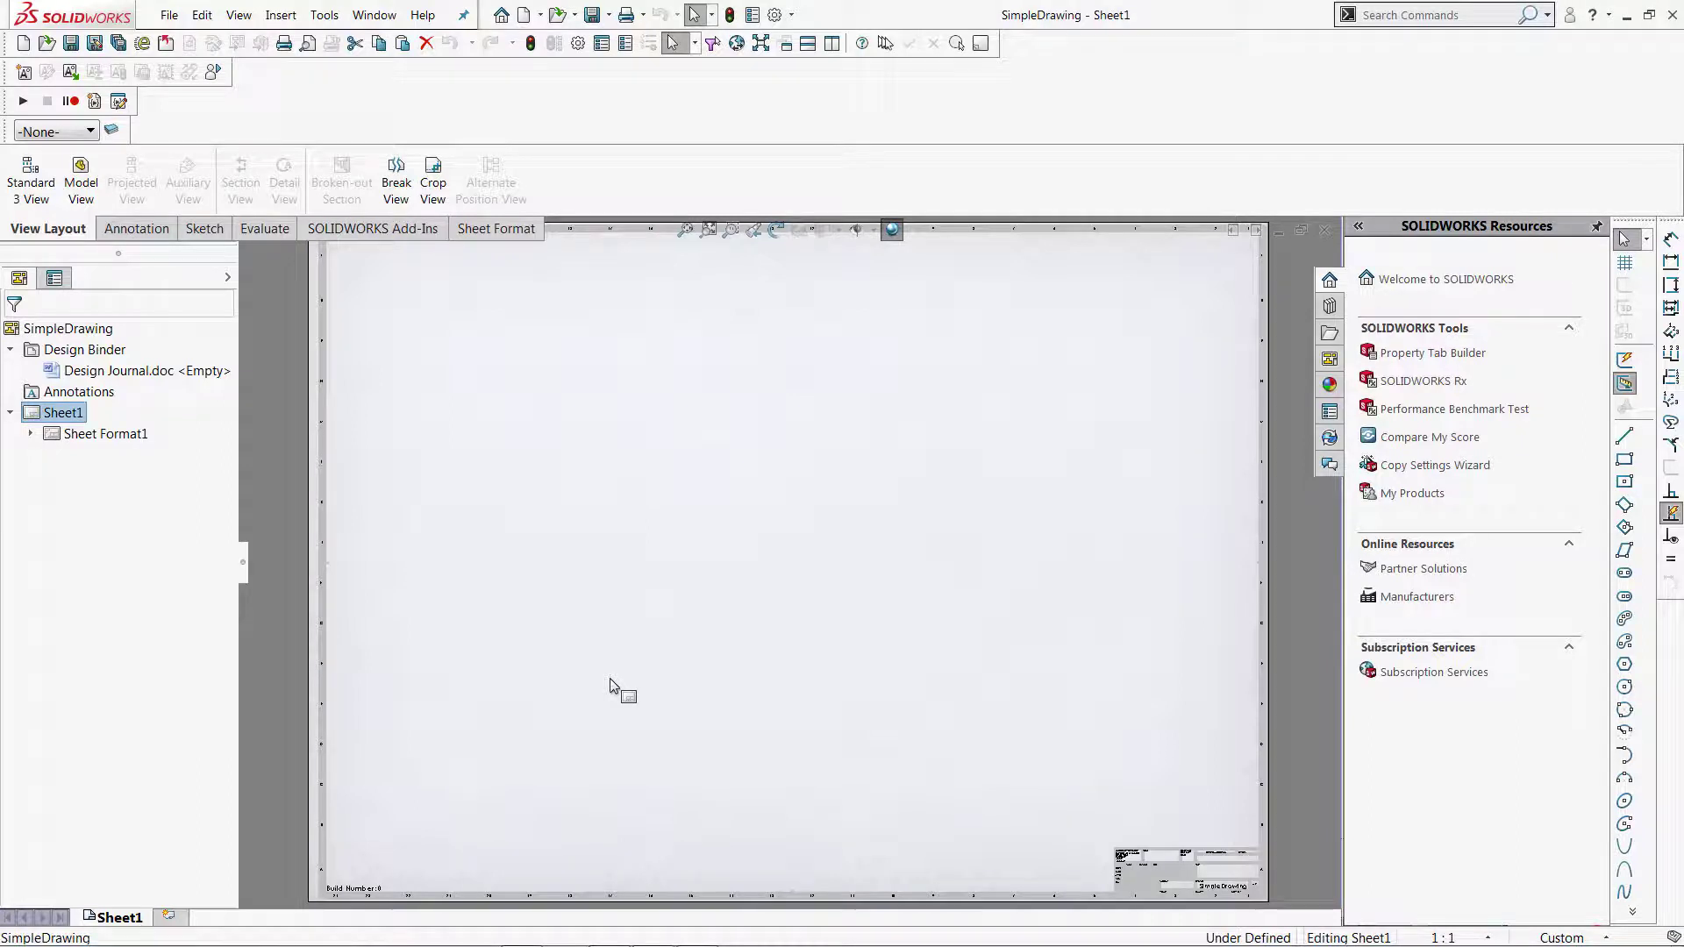
{"action": "scroll", "coordinate": [397, 850], "scroll_direction": "down", "scroll_amount": 3}
{"action": "scroll", "coordinate": [396, 845], "scroll_direction": "down", "scroll_amount": 2}
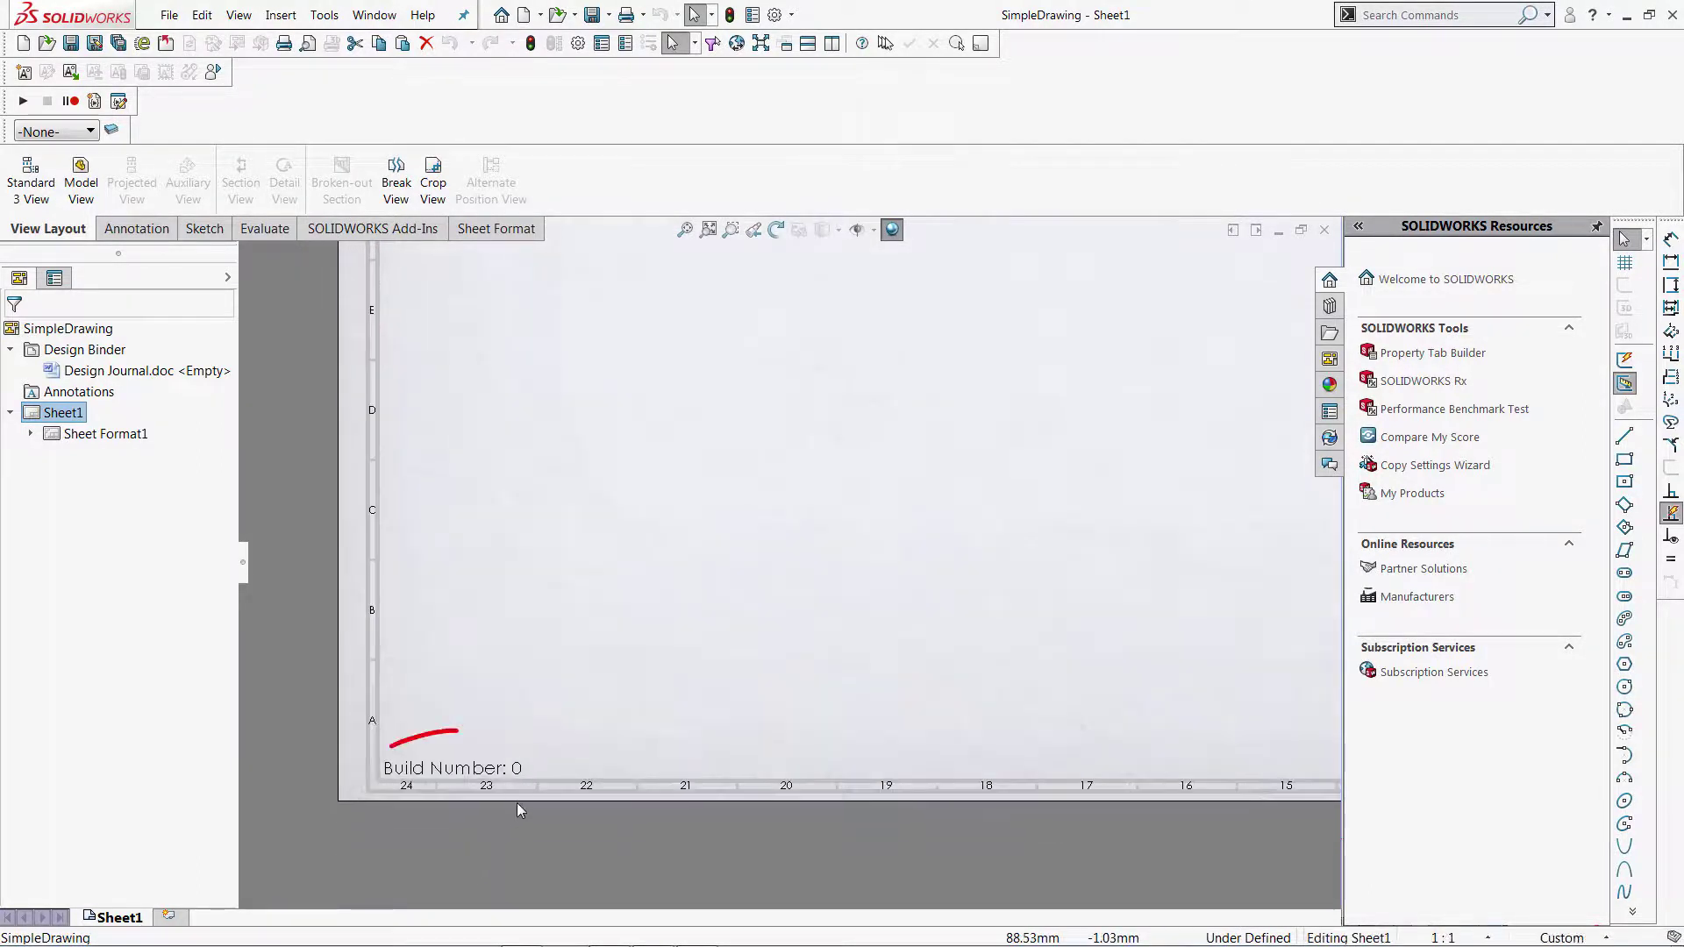
{"action": "key", "text": "alt+Tab"}
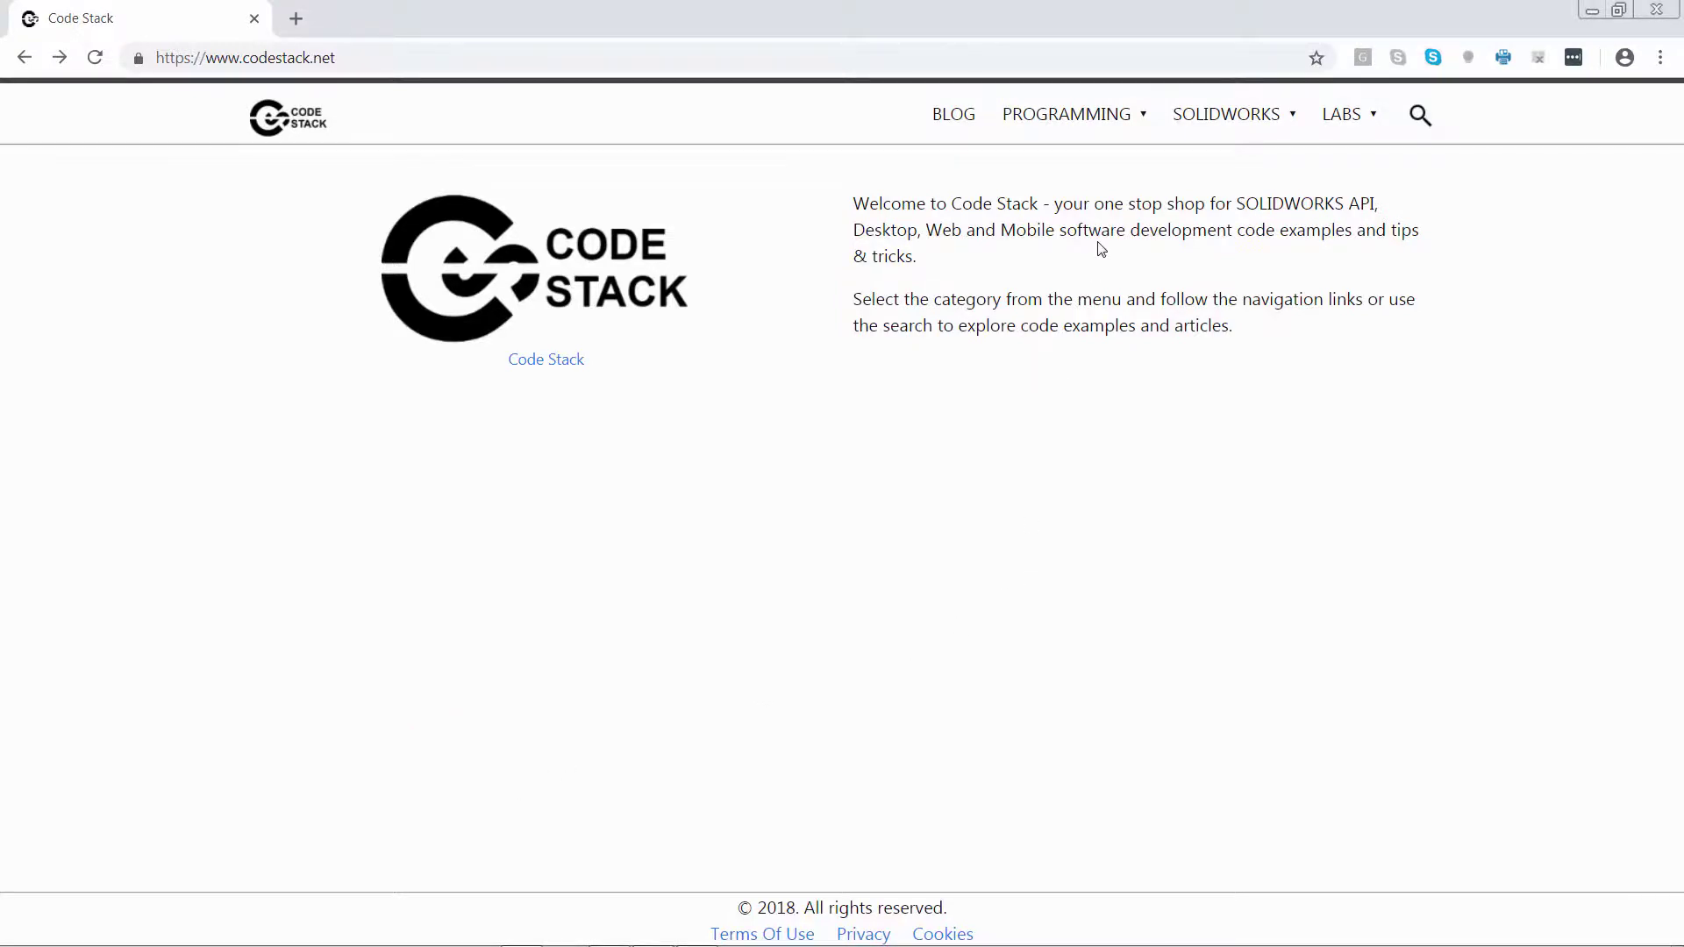
- From Code Stack's Goodies, open the Increment The Numeric Value In The Note page and select its VBA code
{"action": "mouse_move", "coordinate": [1245, 119]}
{"action": "left_click", "coordinate": [1065, 233]}
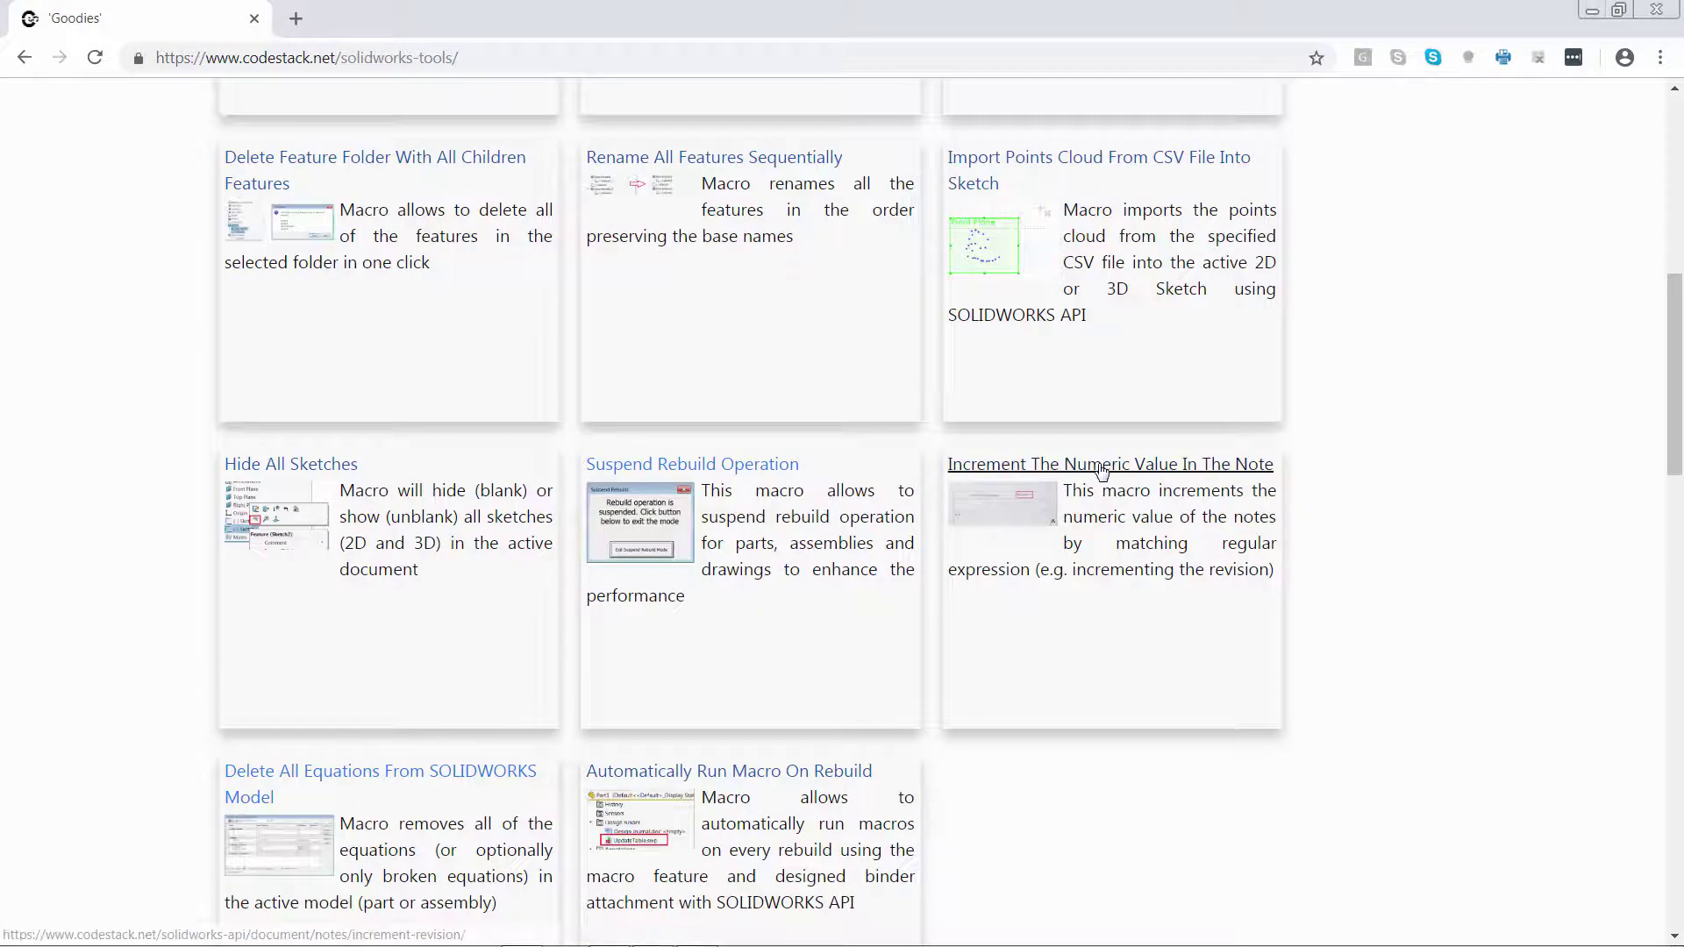
{"action": "left_click", "coordinate": [1102, 468]}
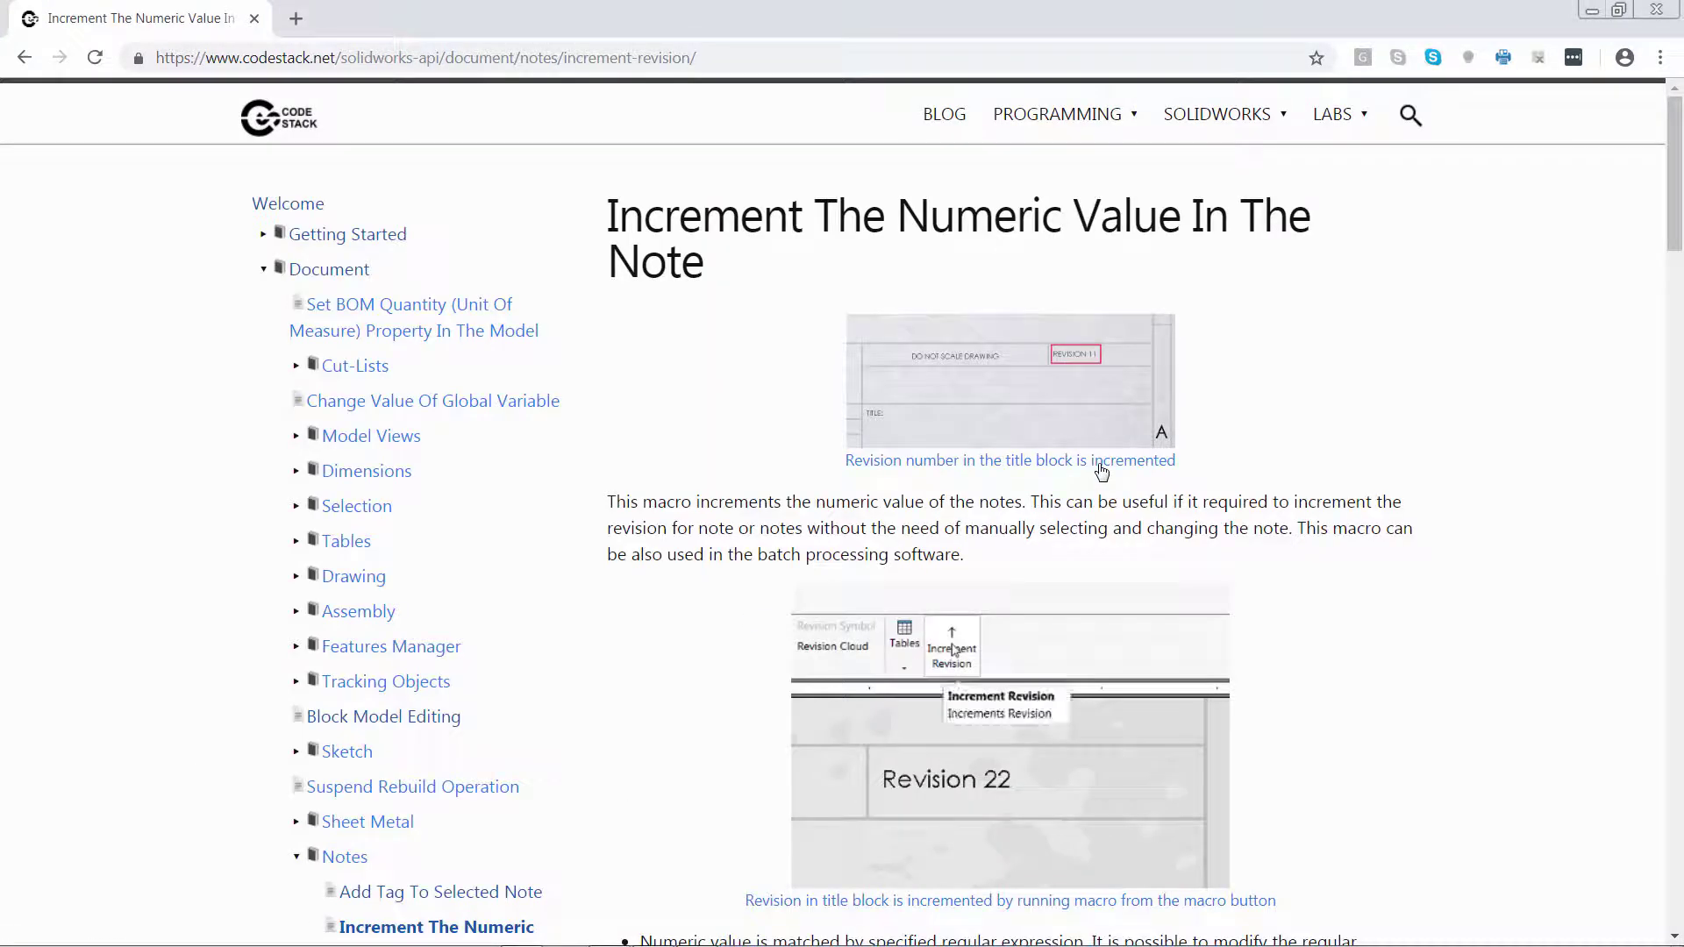
{"action": "scroll", "coordinate": [1102, 473], "scroll_direction": "down", "scroll_amount": 1}
{"action": "scroll", "coordinate": [1102, 473], "scroll_direction": "down", "scroll_amount": 7}
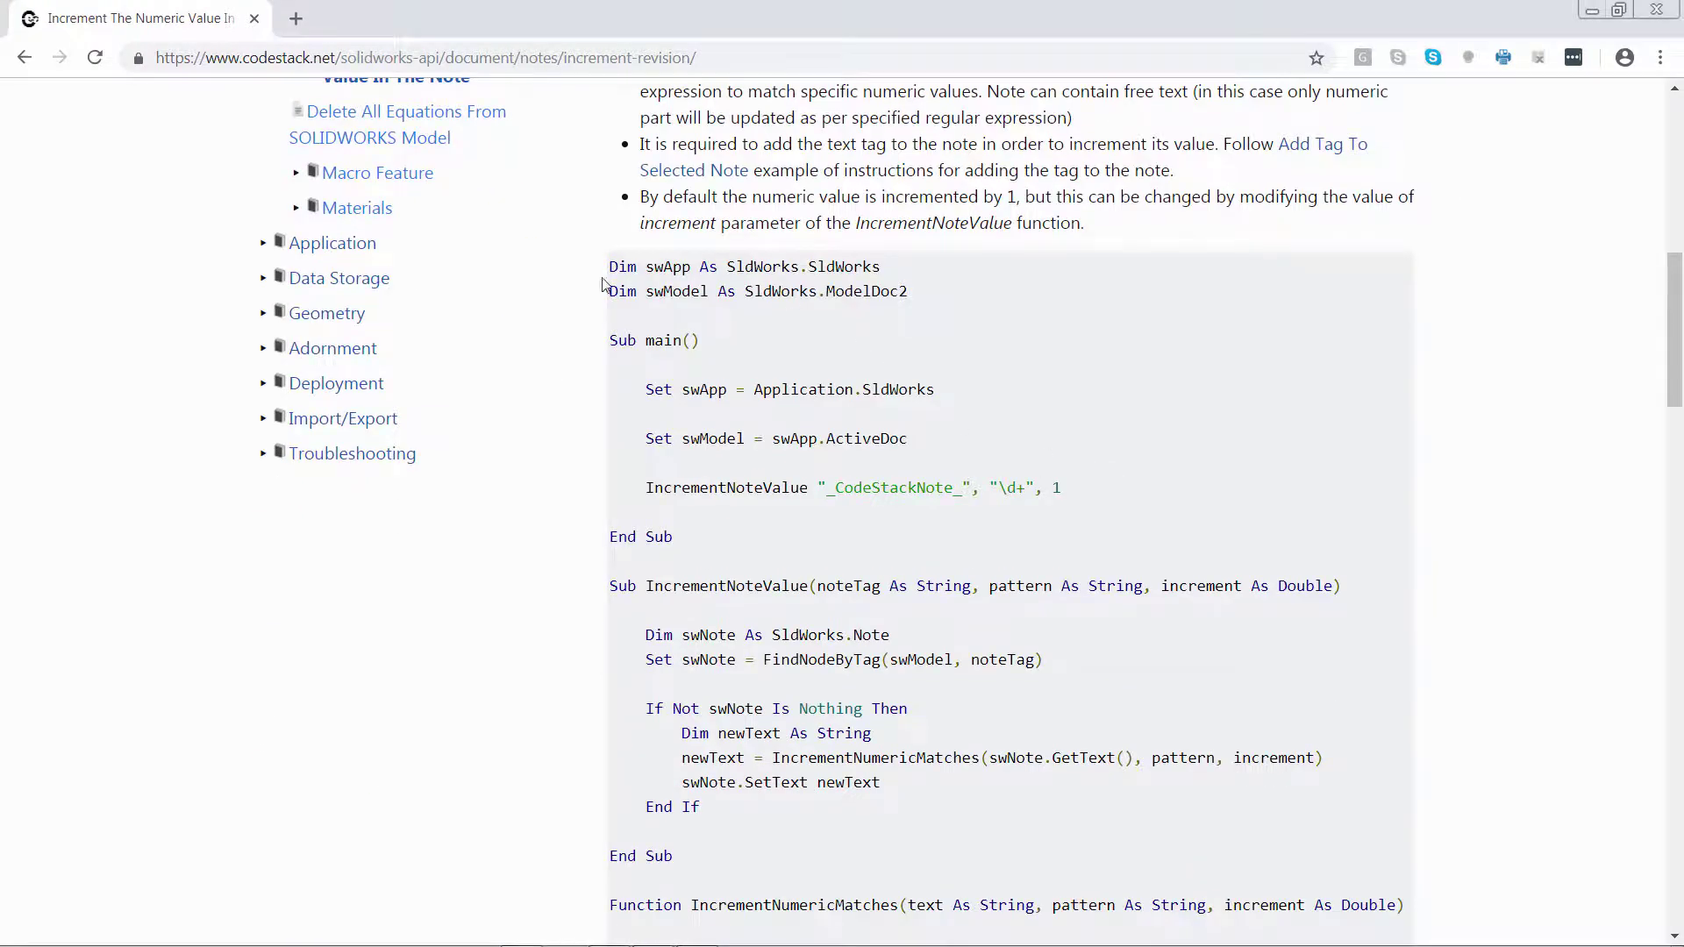
{"action": "left_click_drag", "start_coordinate": [611, 267], "coordinate": [778, 778]}
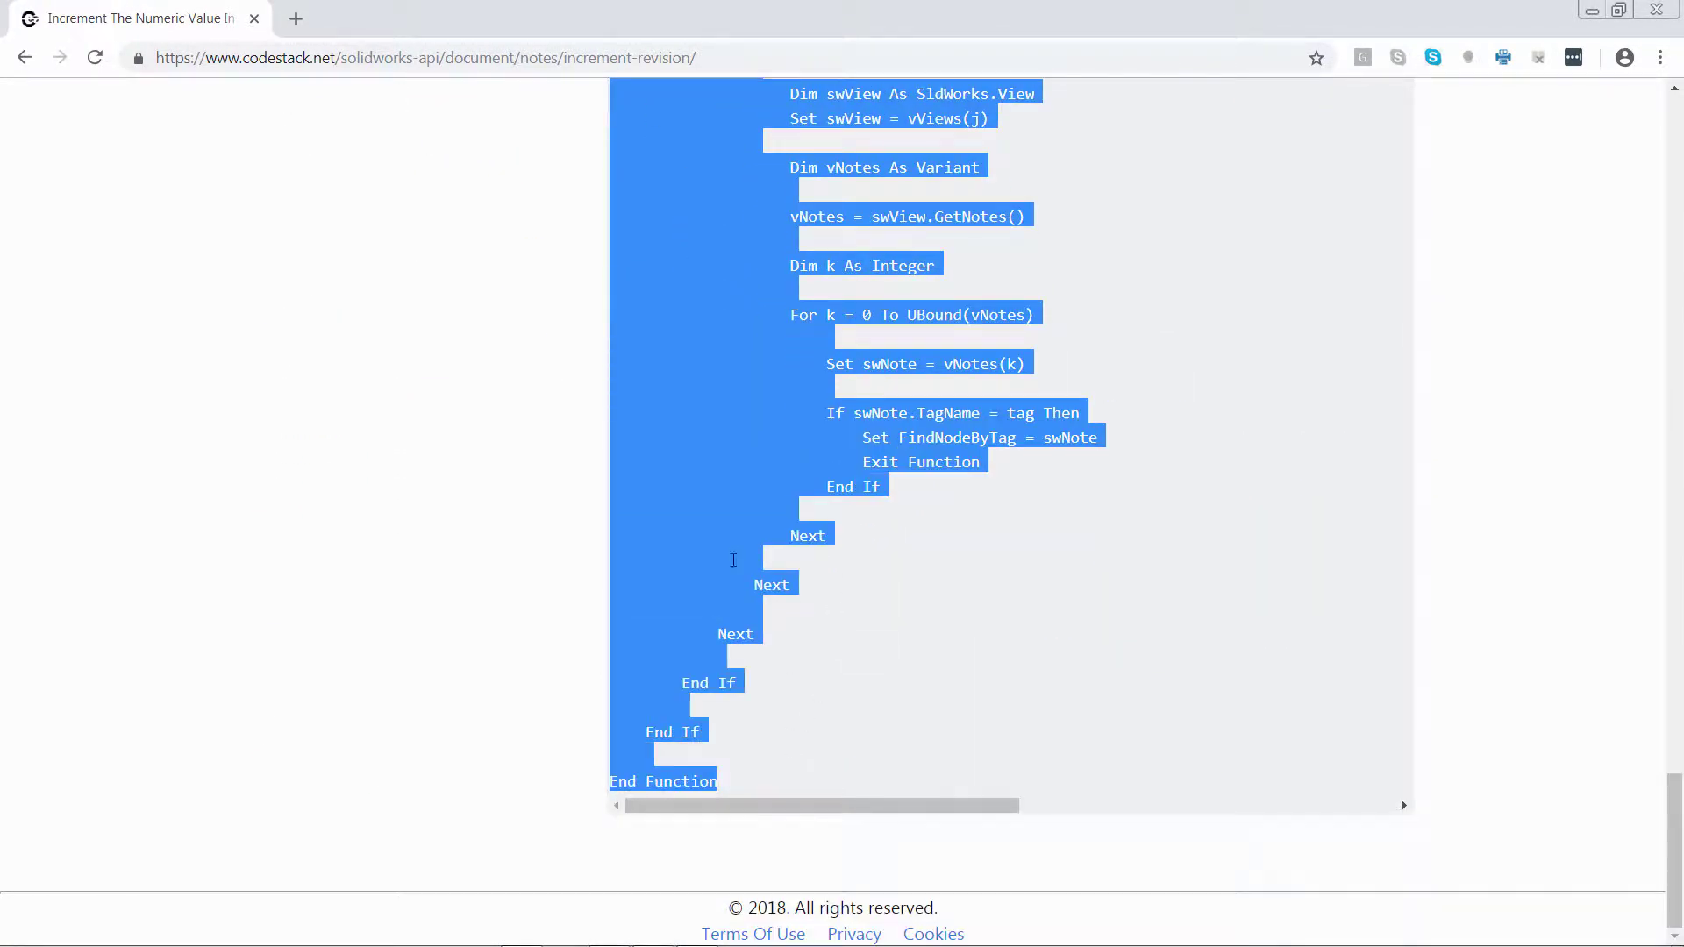
- Copy the selected Increment The Numeric Value macro code from the web page
{"action": "right_click", "coordinate": [741, 559]}
{"action": "left_click", "coordinate": [779, 573]}
{"action": "key", "text": "alt+Tab"}
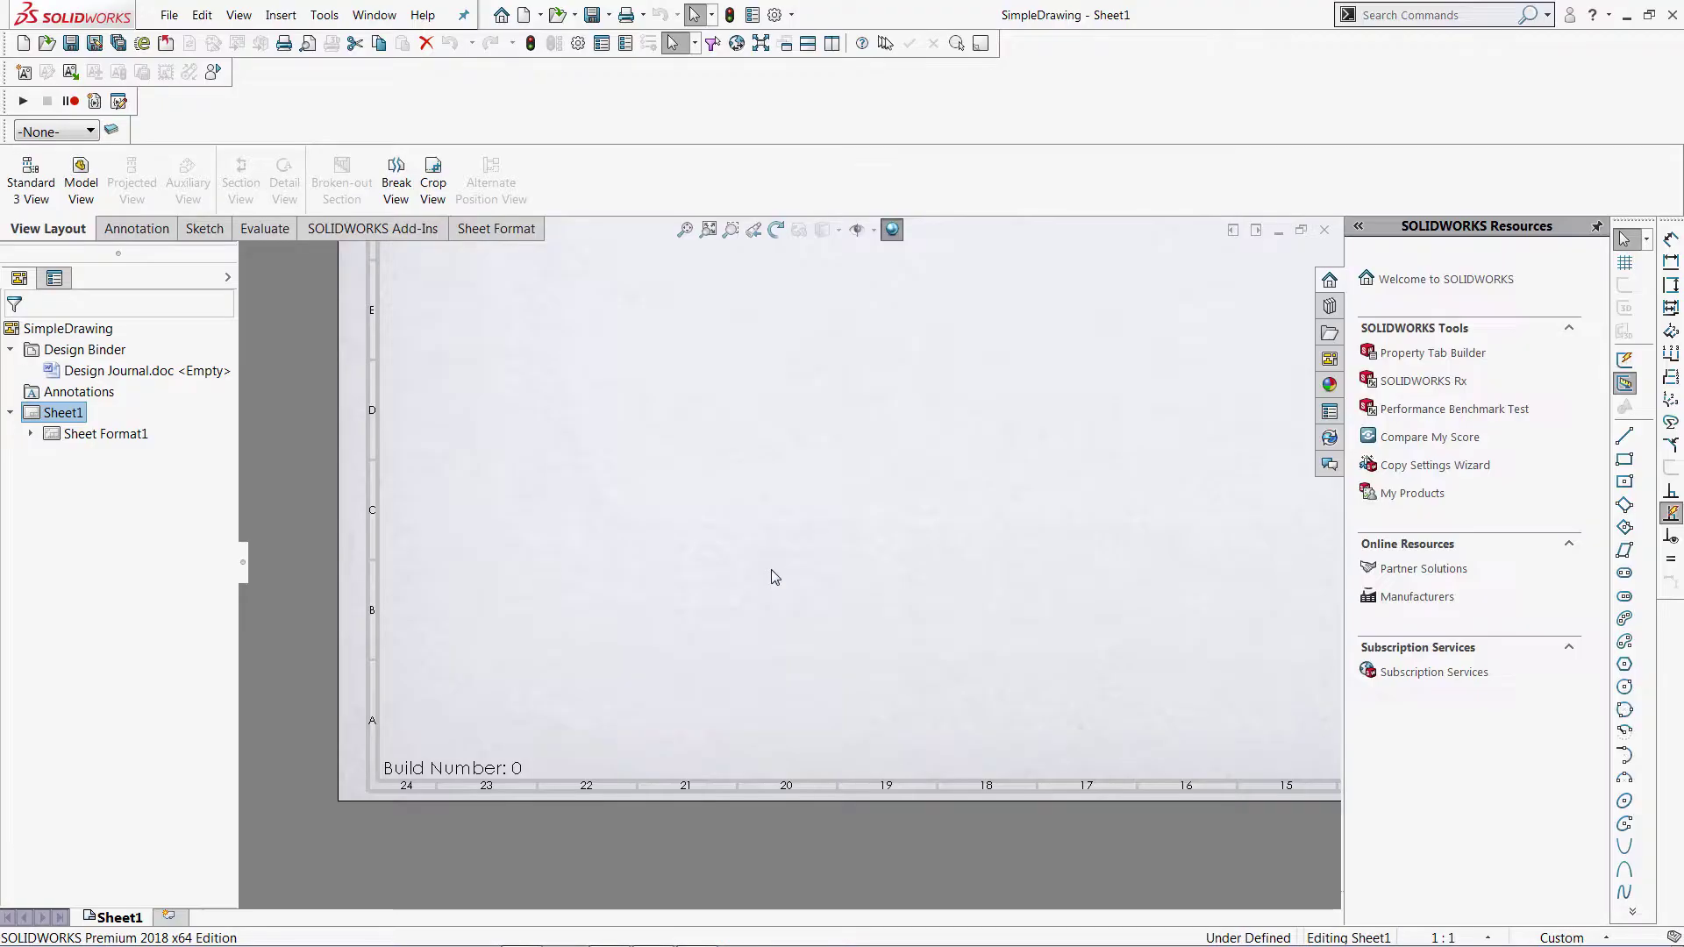
- Create a new macro IncrementBuildNumber.swp and replace its template with the copied code
{"action": "left_click", "coordinate": [94, 101]}
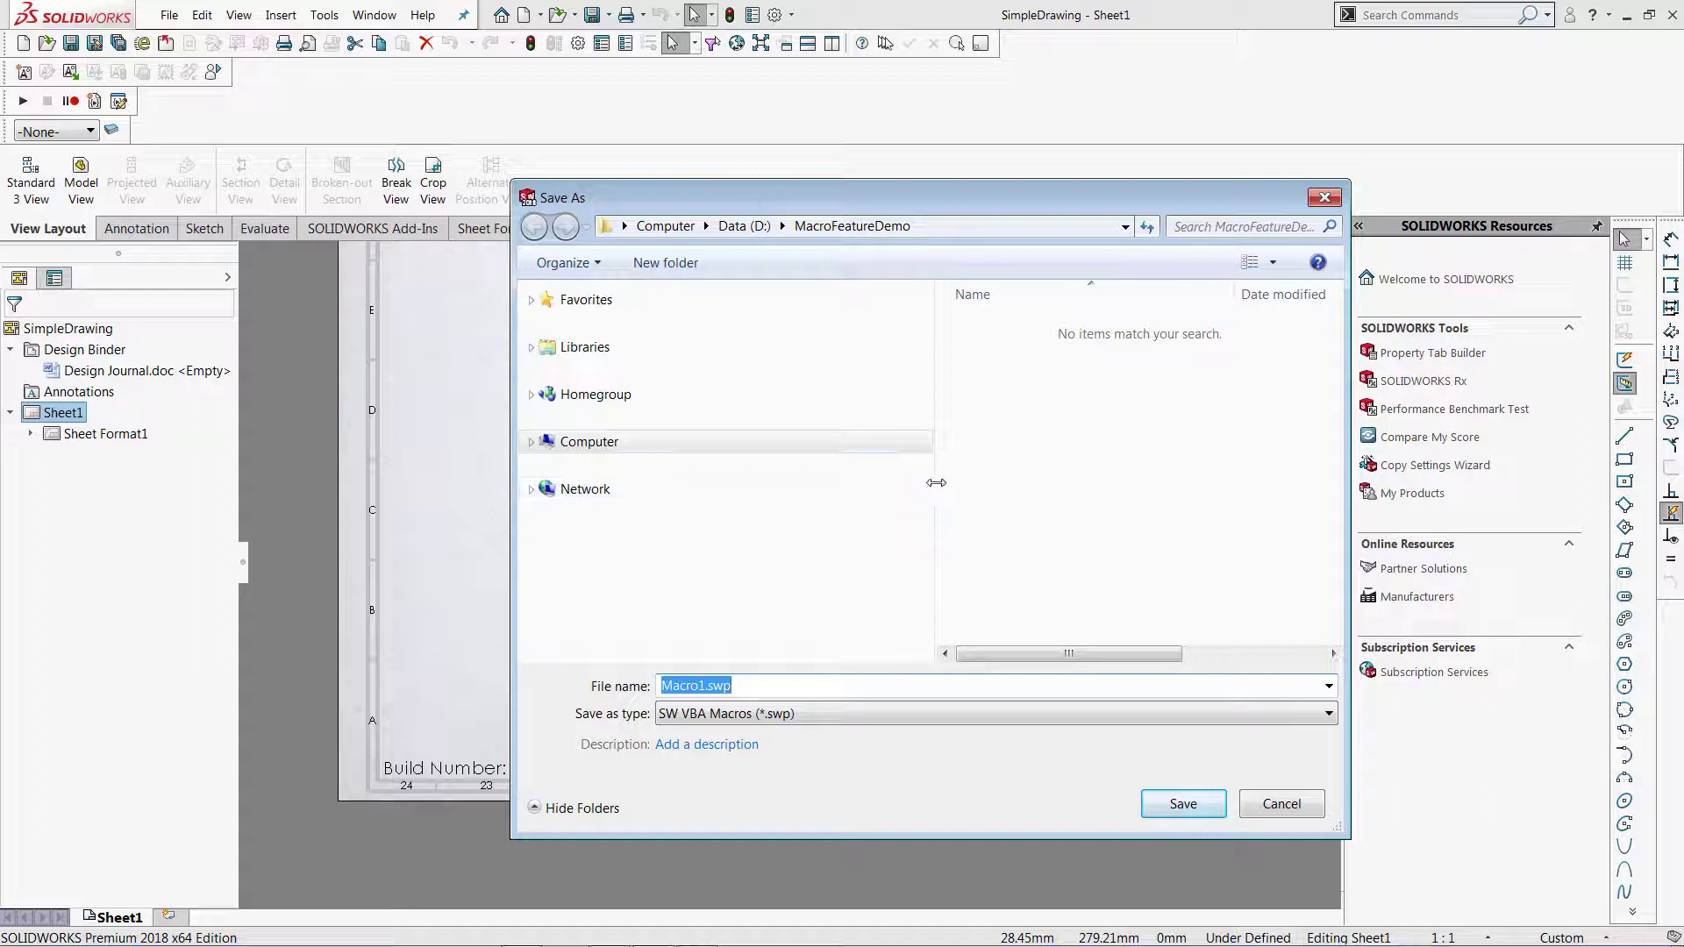
{"action": "type", "text": "IncrementBuildNu"}
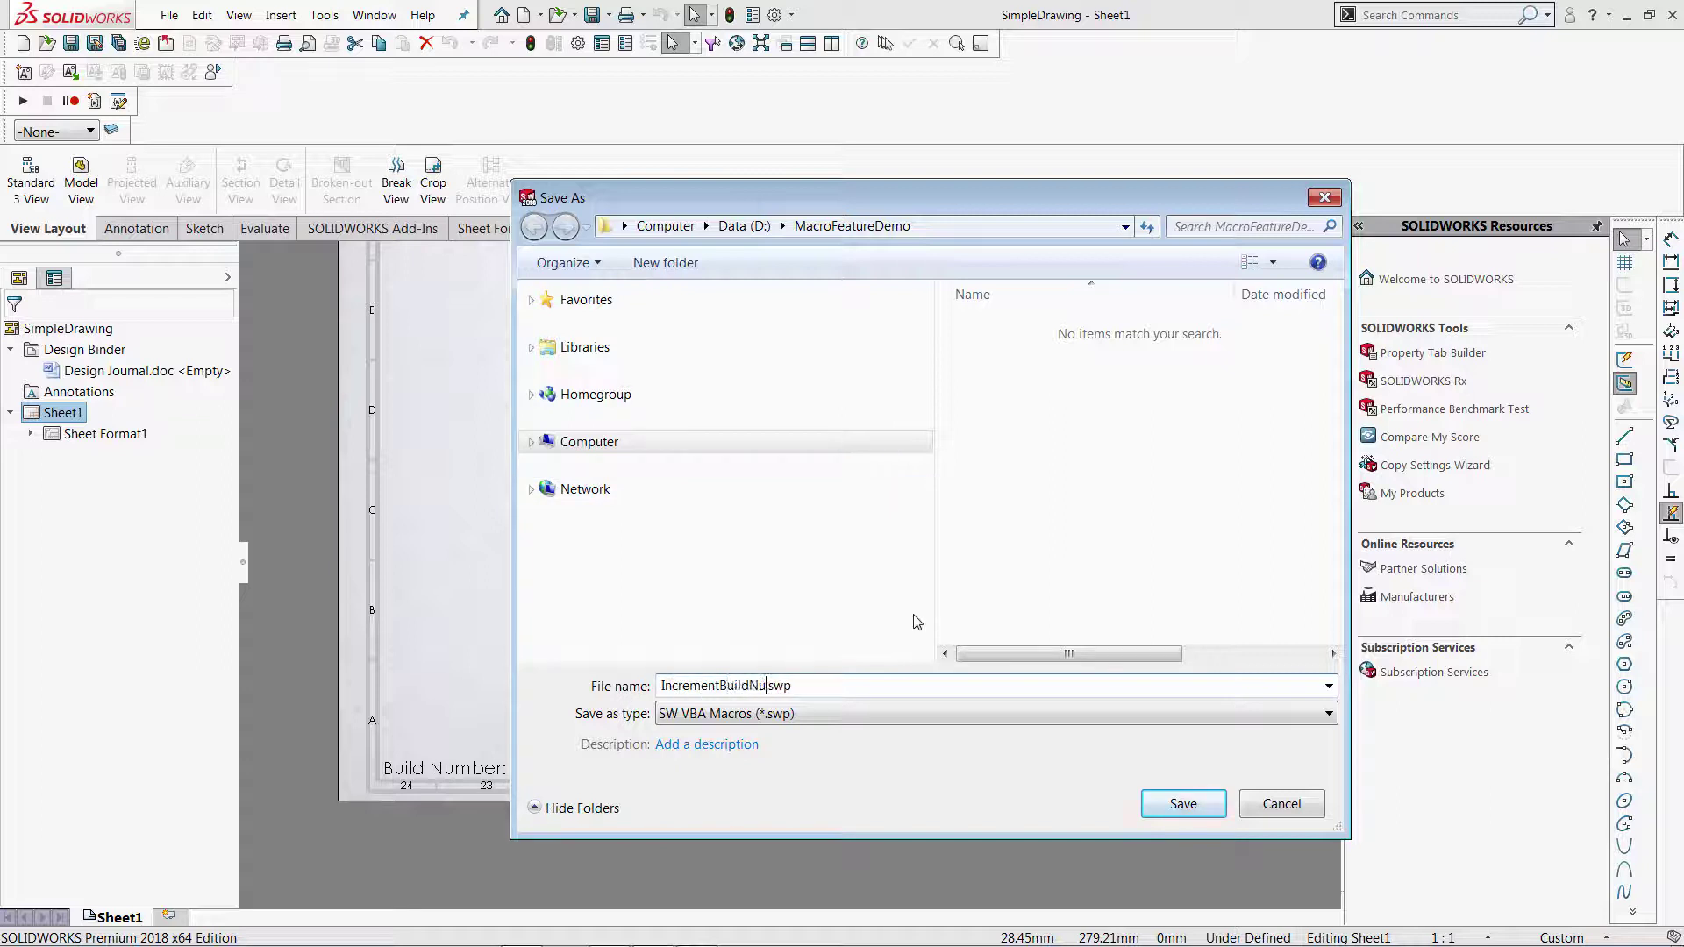
{"action": "type", "text": "mber"}
{"action": "left_click", "coordinate": [1181, 803]}
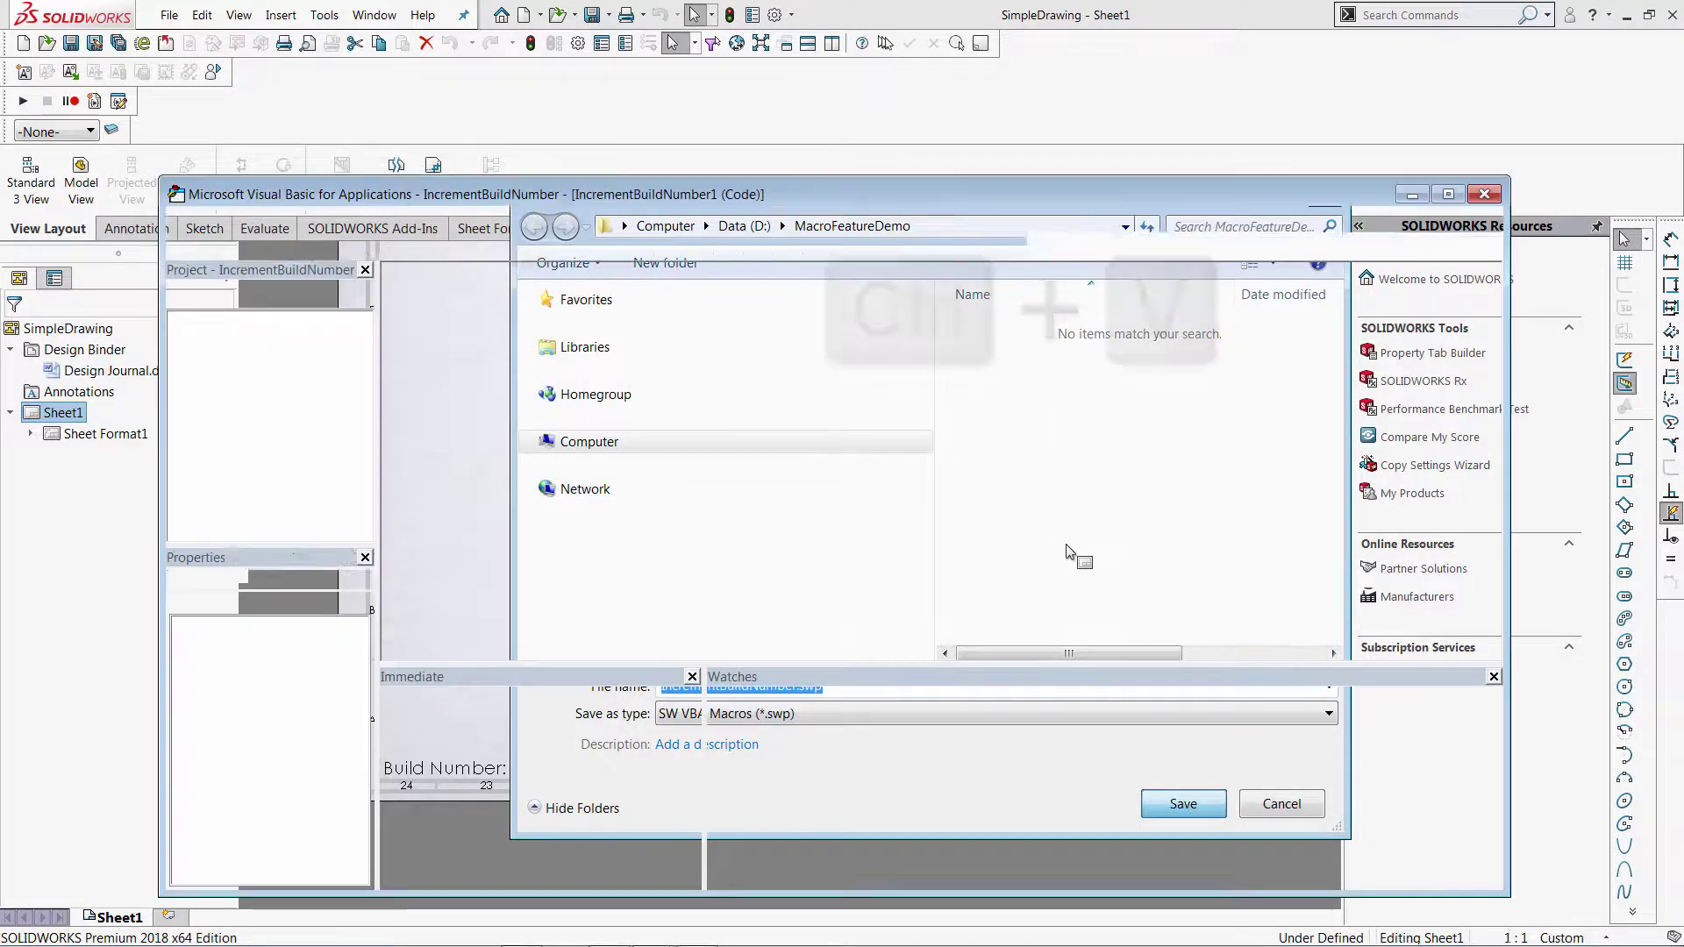
{"action": "key", "text": "ctrl+v"}
{"action": "key", "text": "ctrl+a"}
{"action": "key", "text": "ctrl+v"}
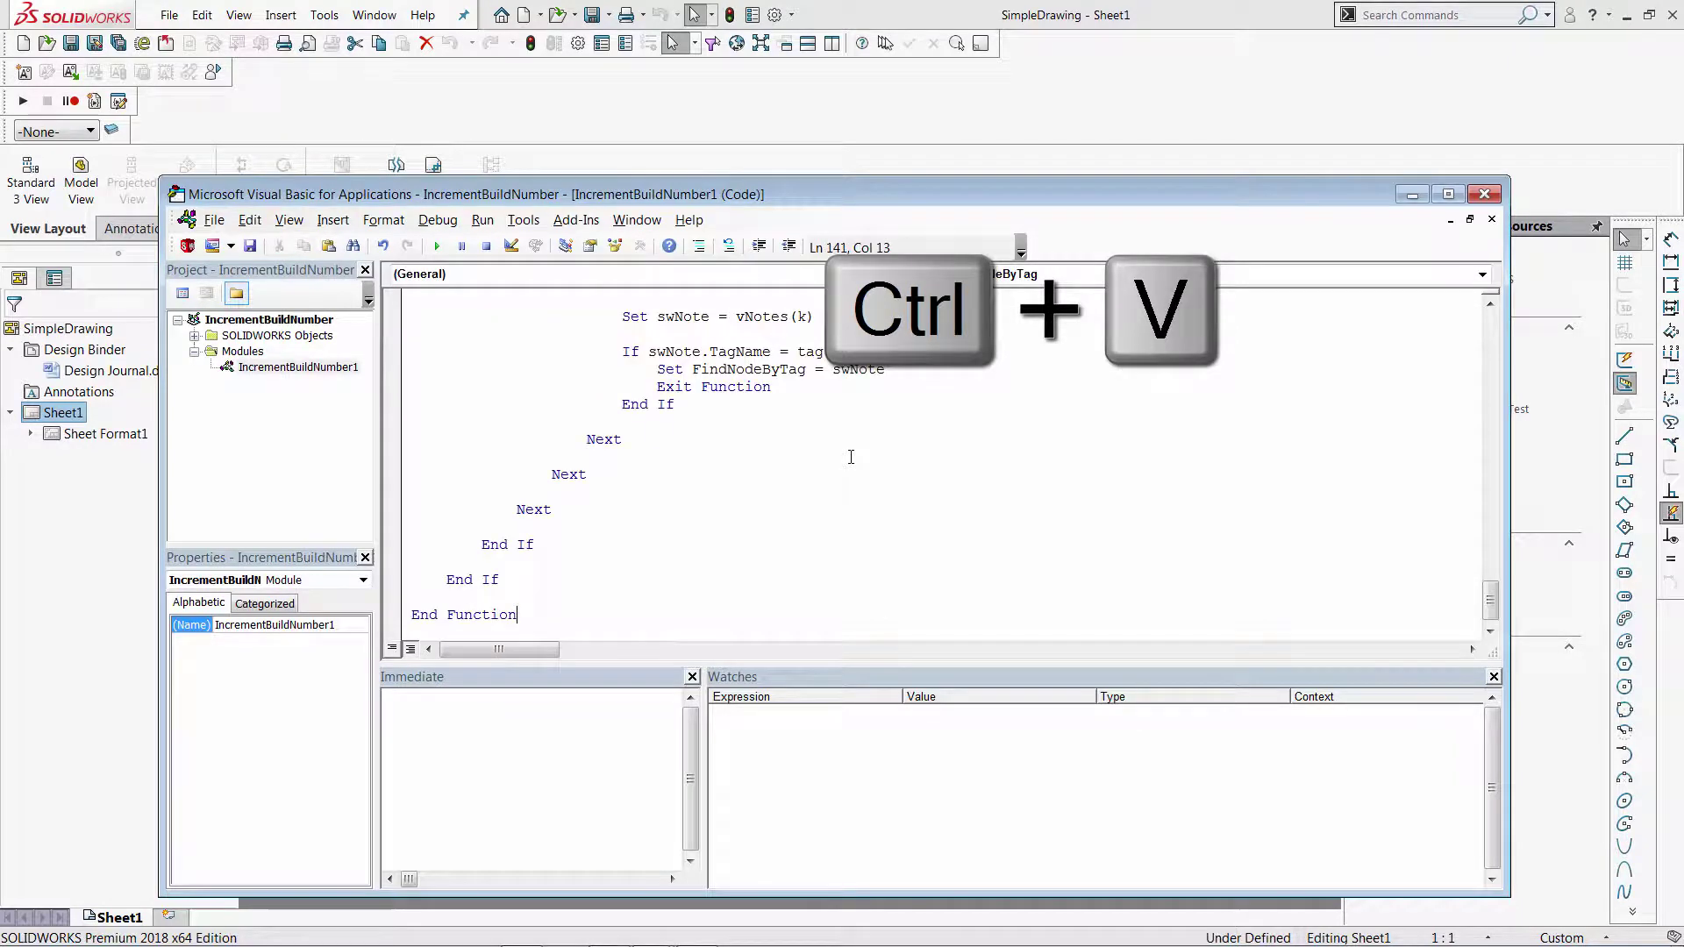
- Run the macro's main procedure twice, raising the note to Build Number: 2
{"action": "left_click_drag", "start_coordinate": [439, 194], "coordinate": [1004, 182]}
{"action": "left_click", "coordinate": [993, 194]}
{"action": "left_click", "coordinate": [992, 273]}
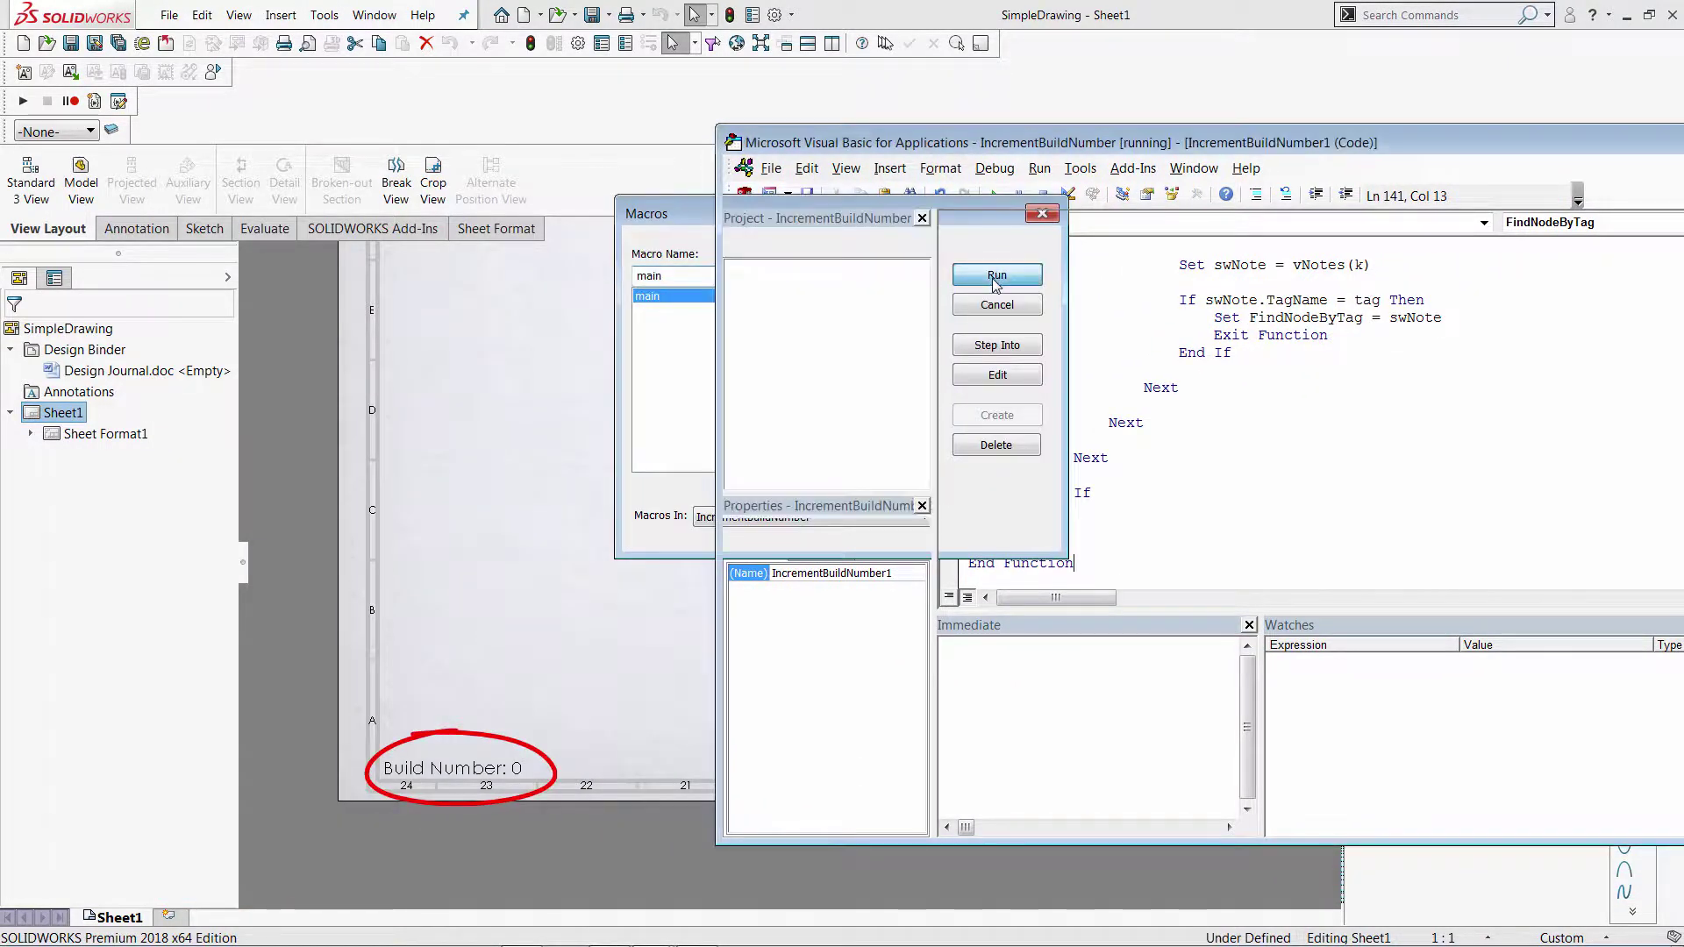
{"action": "left_click", "coordinate": [994, 194]}
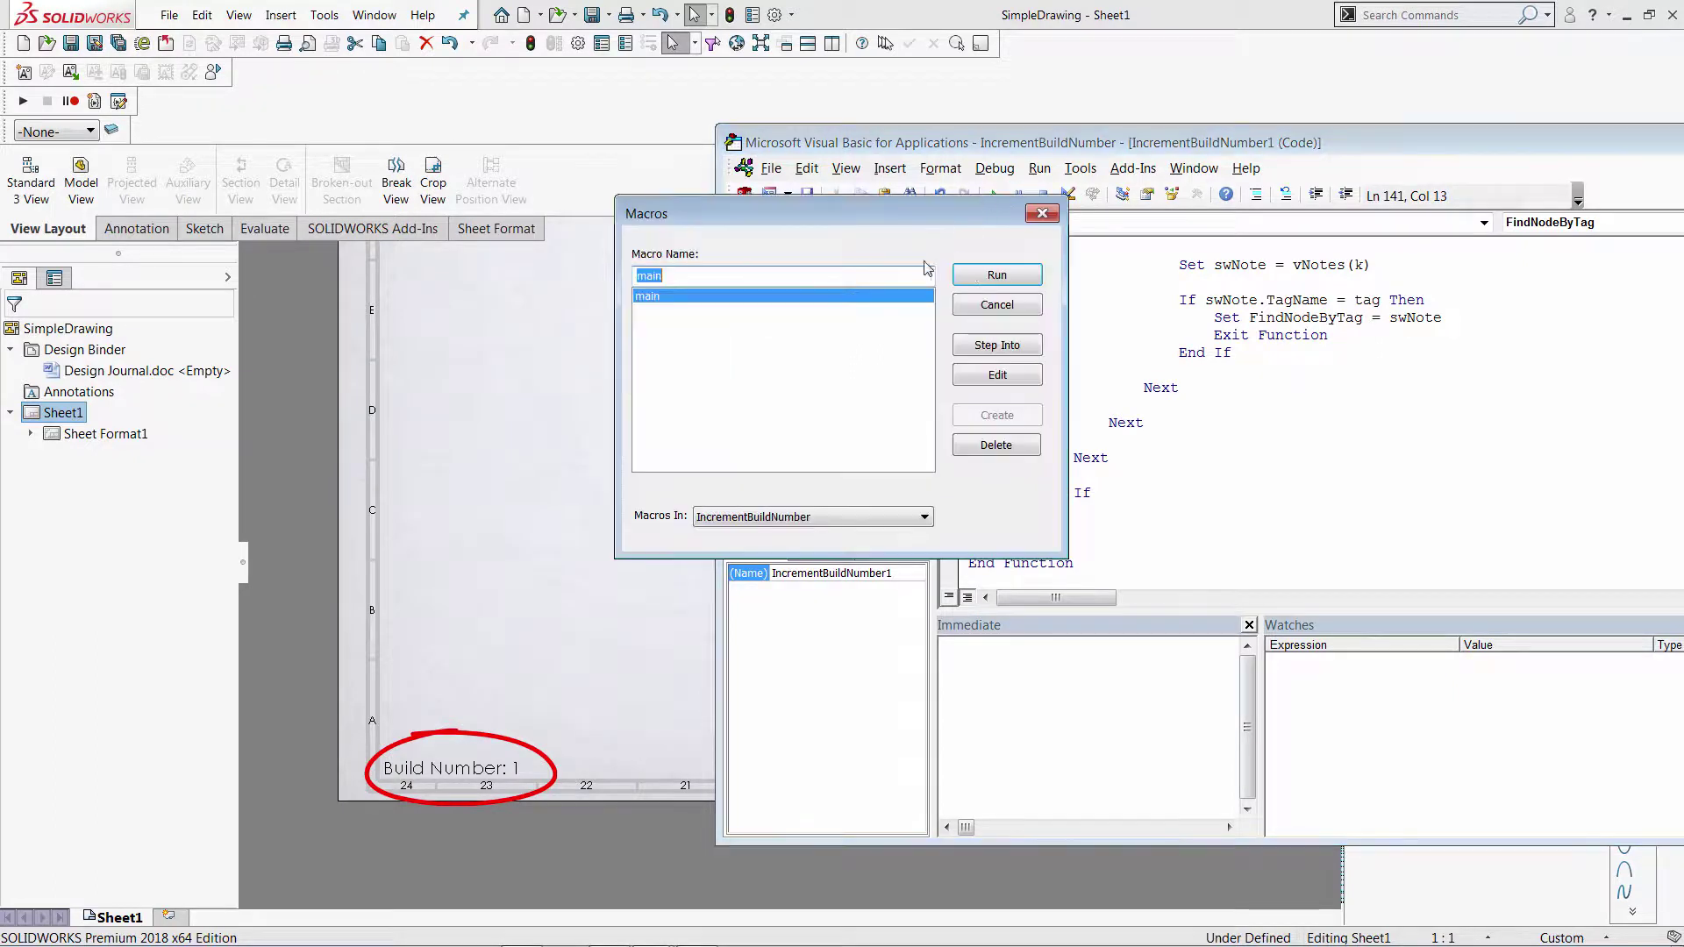
{"action": "left_click", "coordinate": [994, 275]}
- Move the VBA editor aside and close it
{"action": "left_click", "coordinate": [1253, 432]}
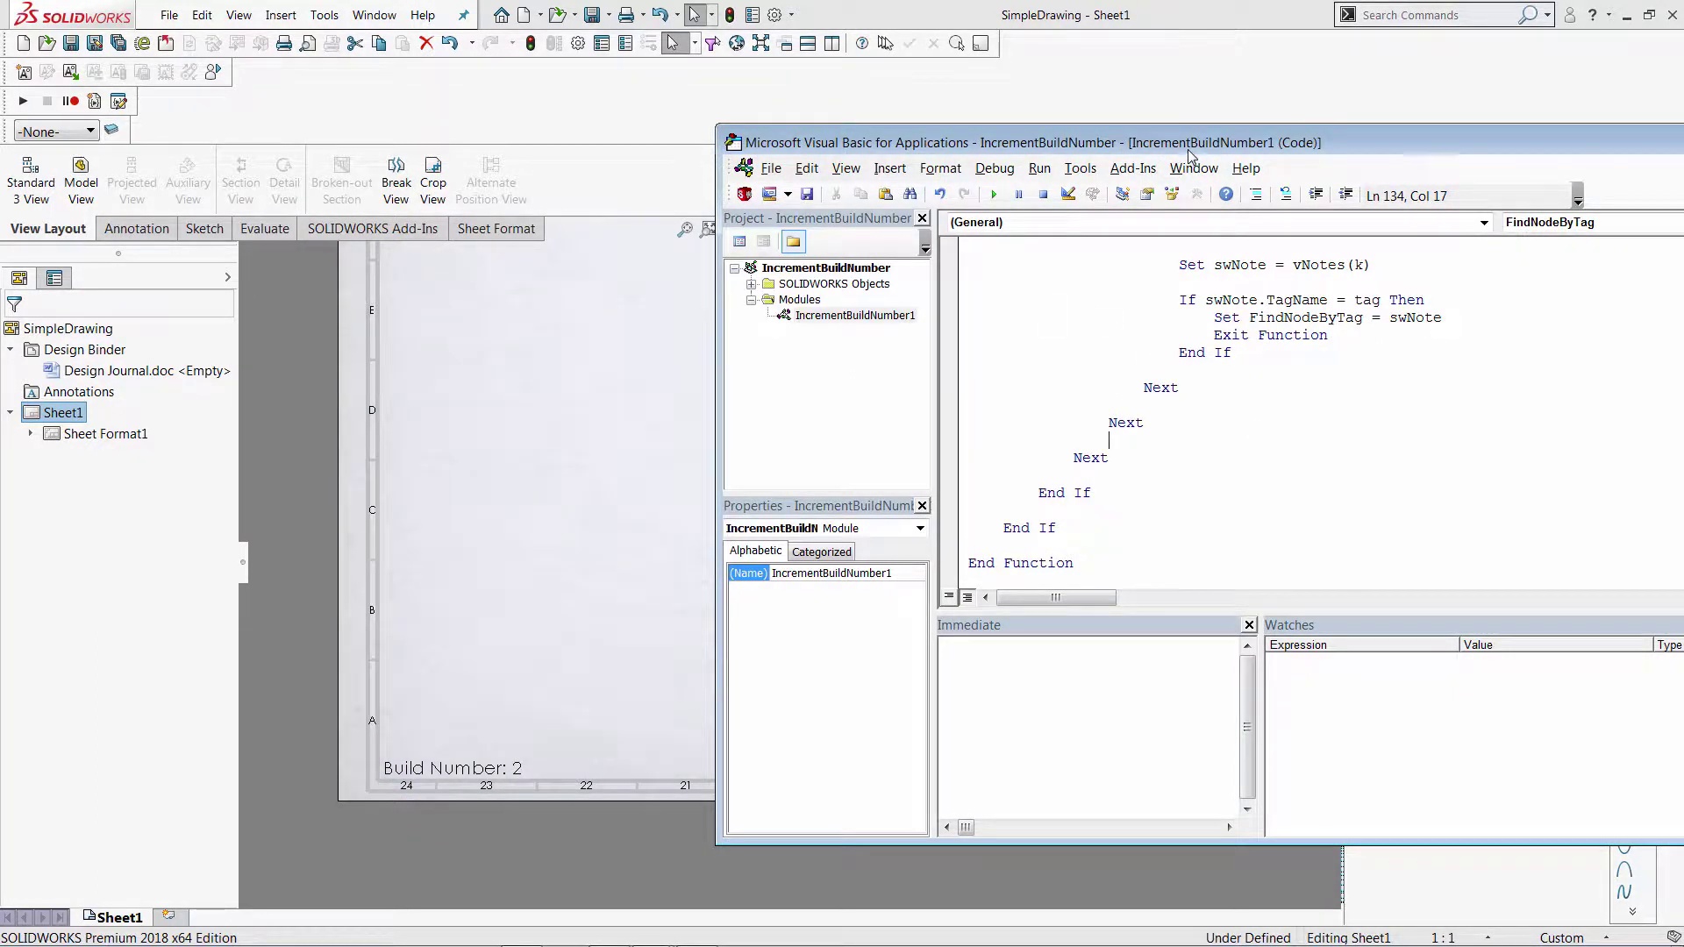
{"action": "left_click_drag", "start_coordinate": [1191, 144], "coordinate": [922, 117]}
{"action": "left_click", "coordinate": [996, 348]}
{"action": "left_click_drag", "start_coordinate": [1053, 117], "coordinate": [726, 117]}
{"action": "left_click", "coordinate": [1439, 115]}
{"action": "key", "text": "alt+Tab"}
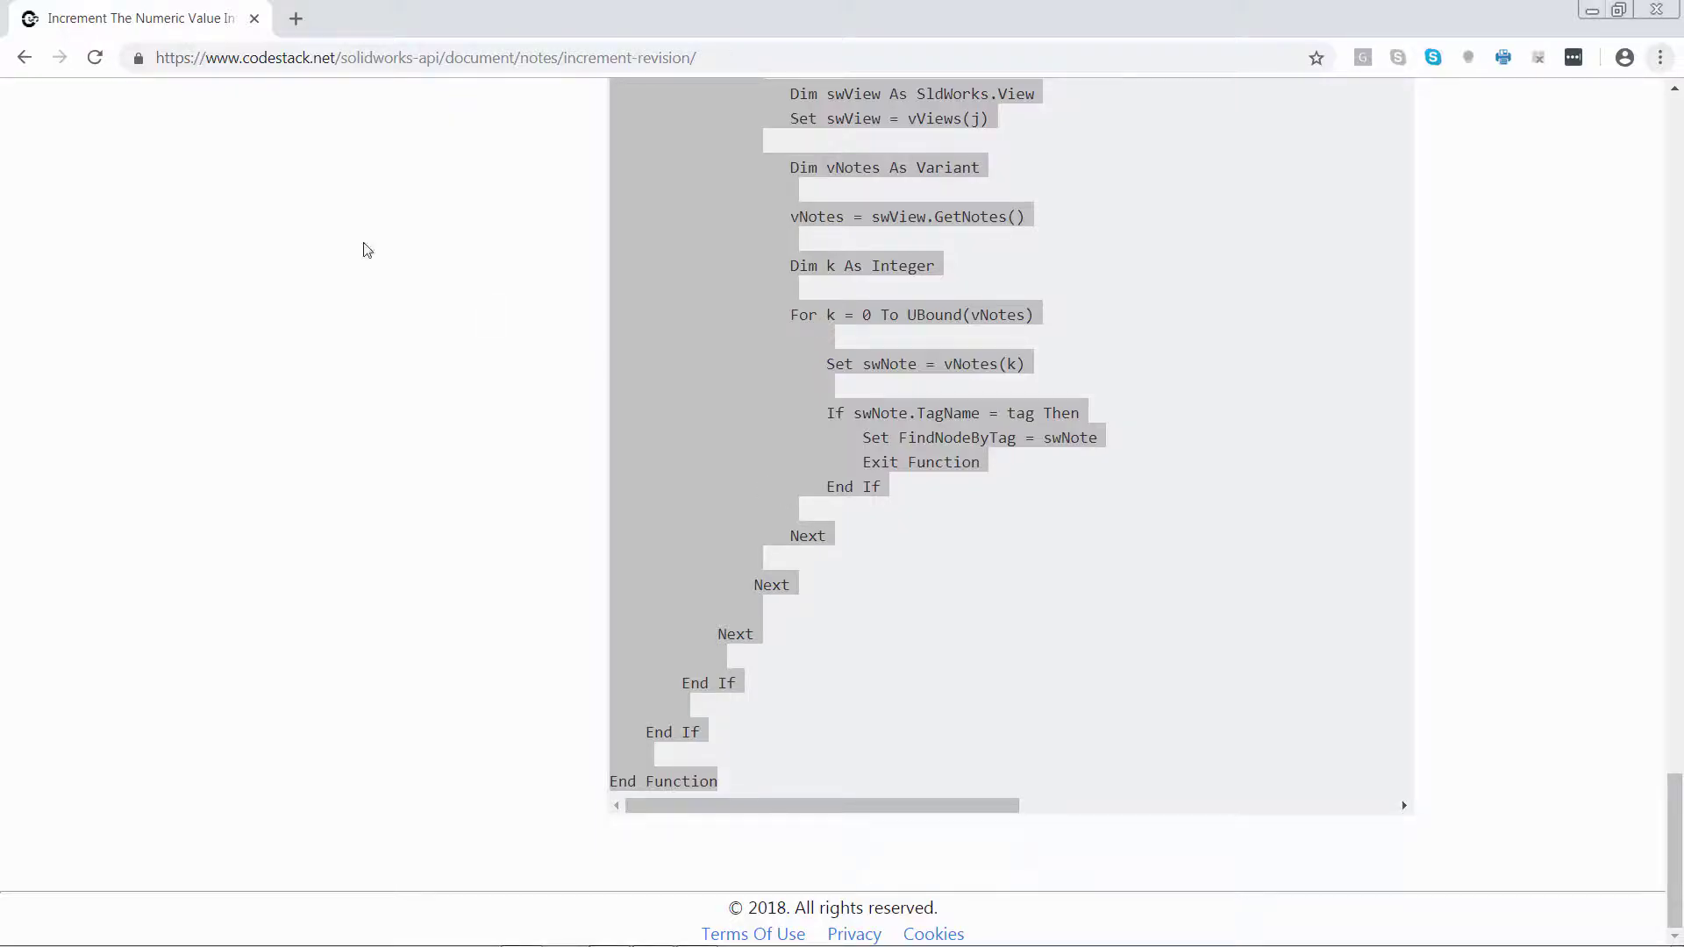
- Open Code Stack's Automatically Run Macro On Rebuild page and copy its entire macro code
{"action": "left_click", "coordinate": [24, 58]}
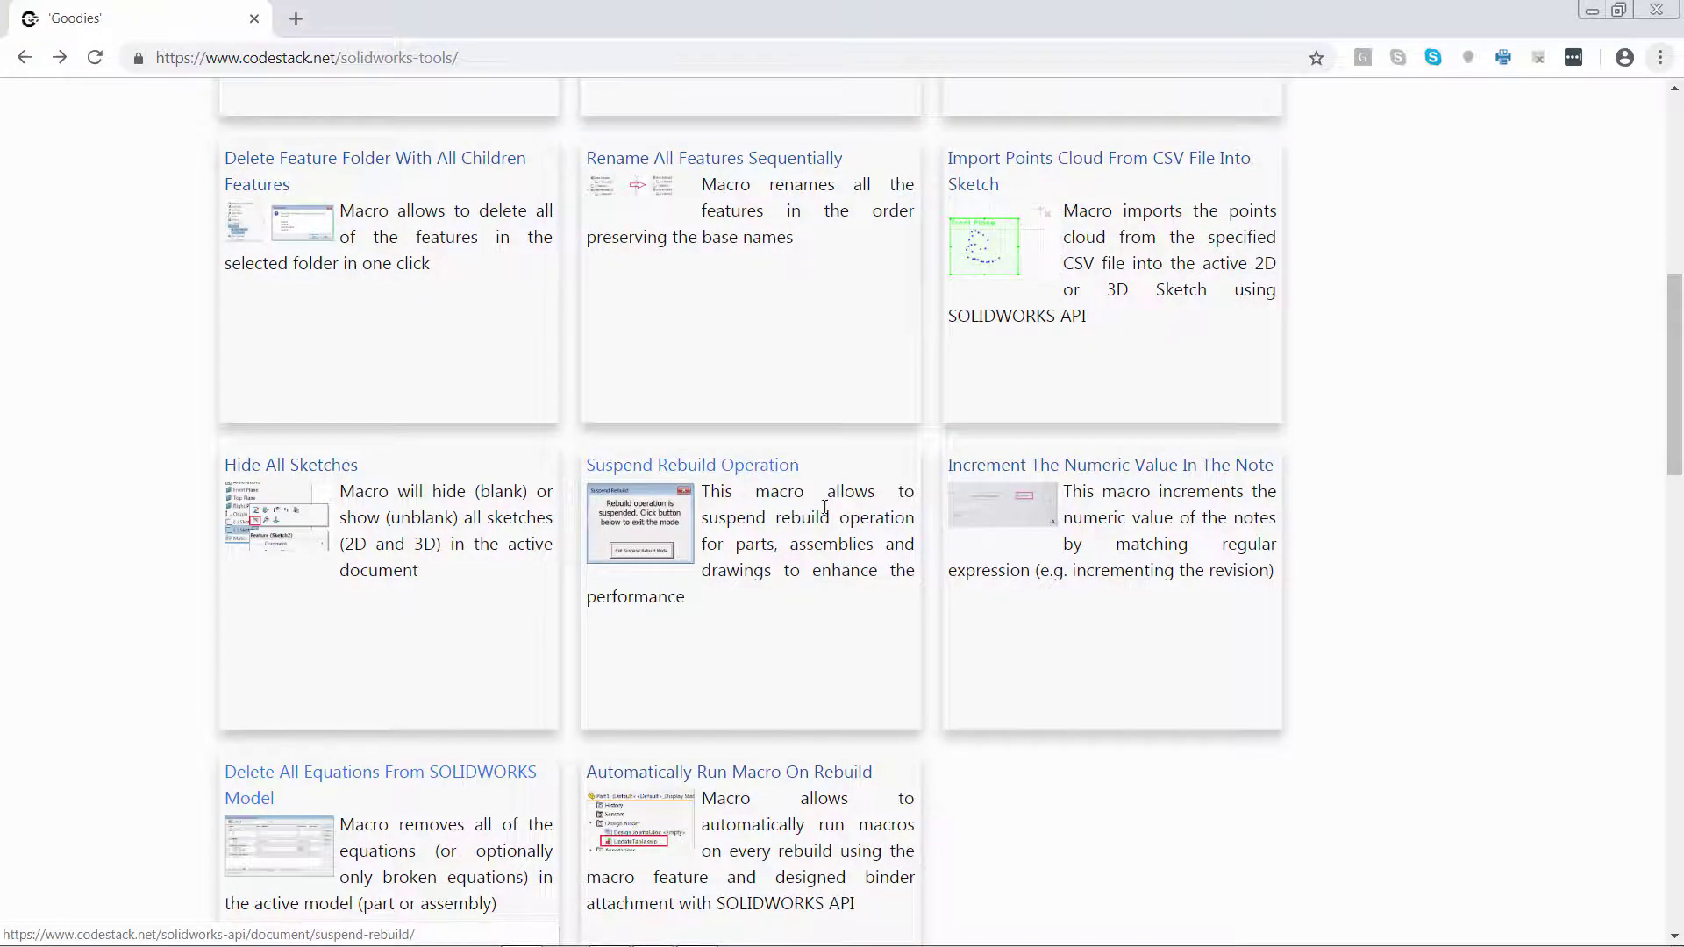
{"action": "scroll", "coordinate": [1138, 669], "scroll_direction": "down", "scroll_amount": 1}
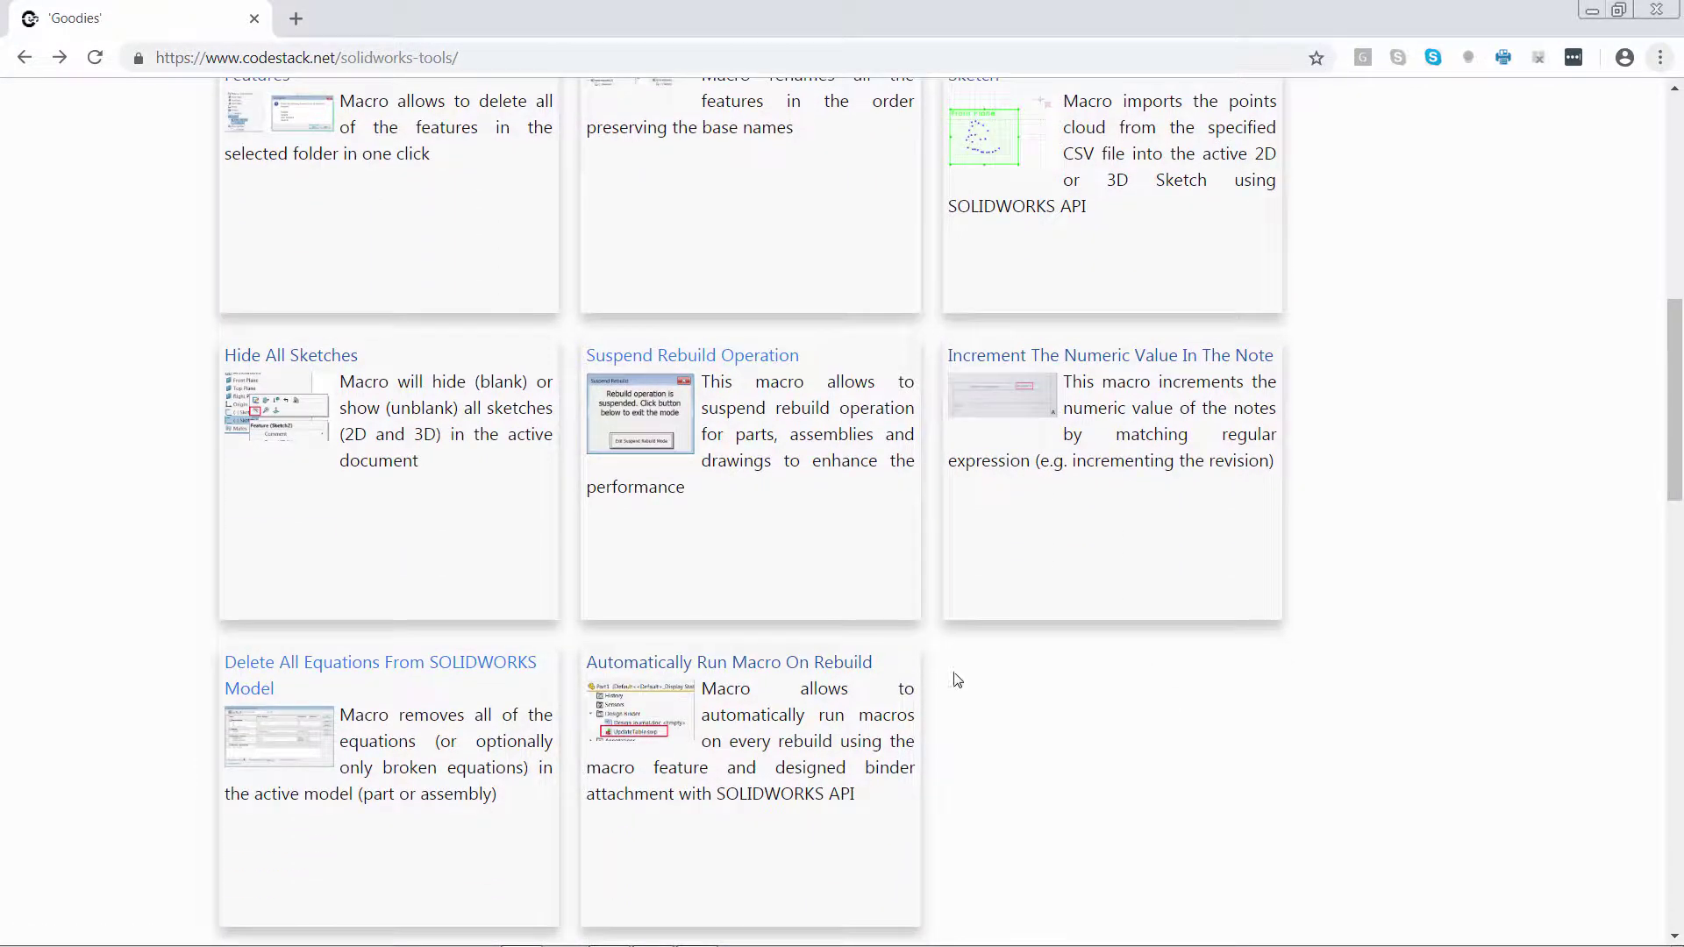
{"action": "left_click", "coordinate": [833, 666]}
{"action": "scroll", "coordinate": [833, 671], "scroll_direction": "down", "scroll_amount": 13}
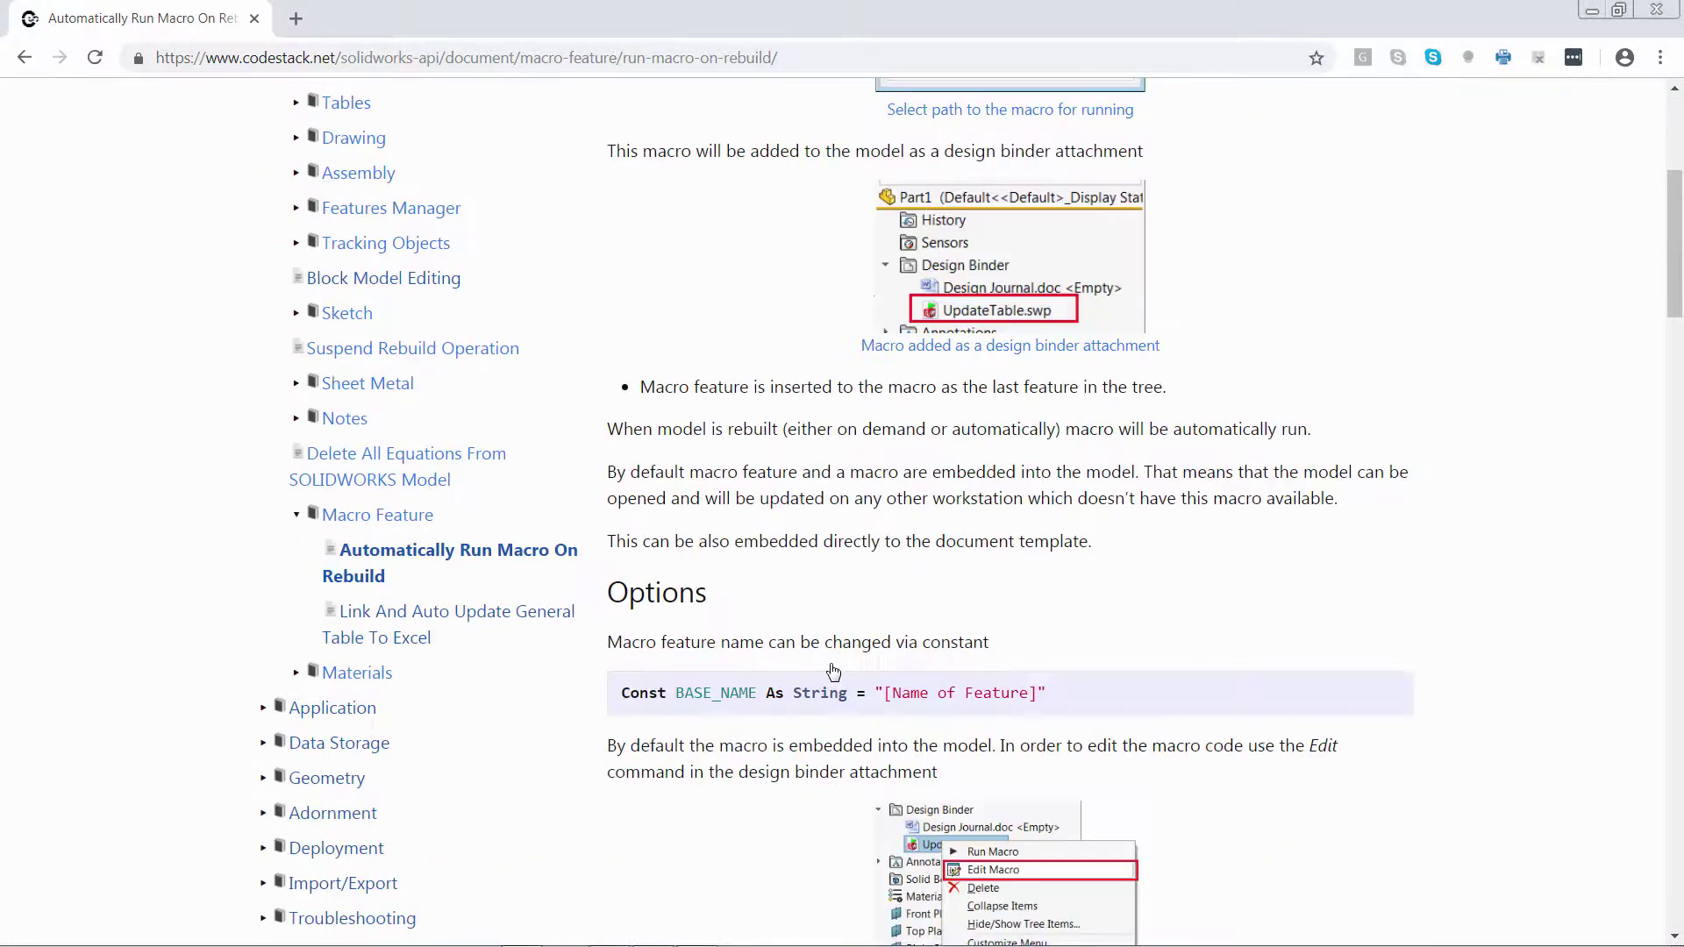
{"action": "left_click_drag", "start_coordinate": [609, 579], "coordinate": [733, 770]}
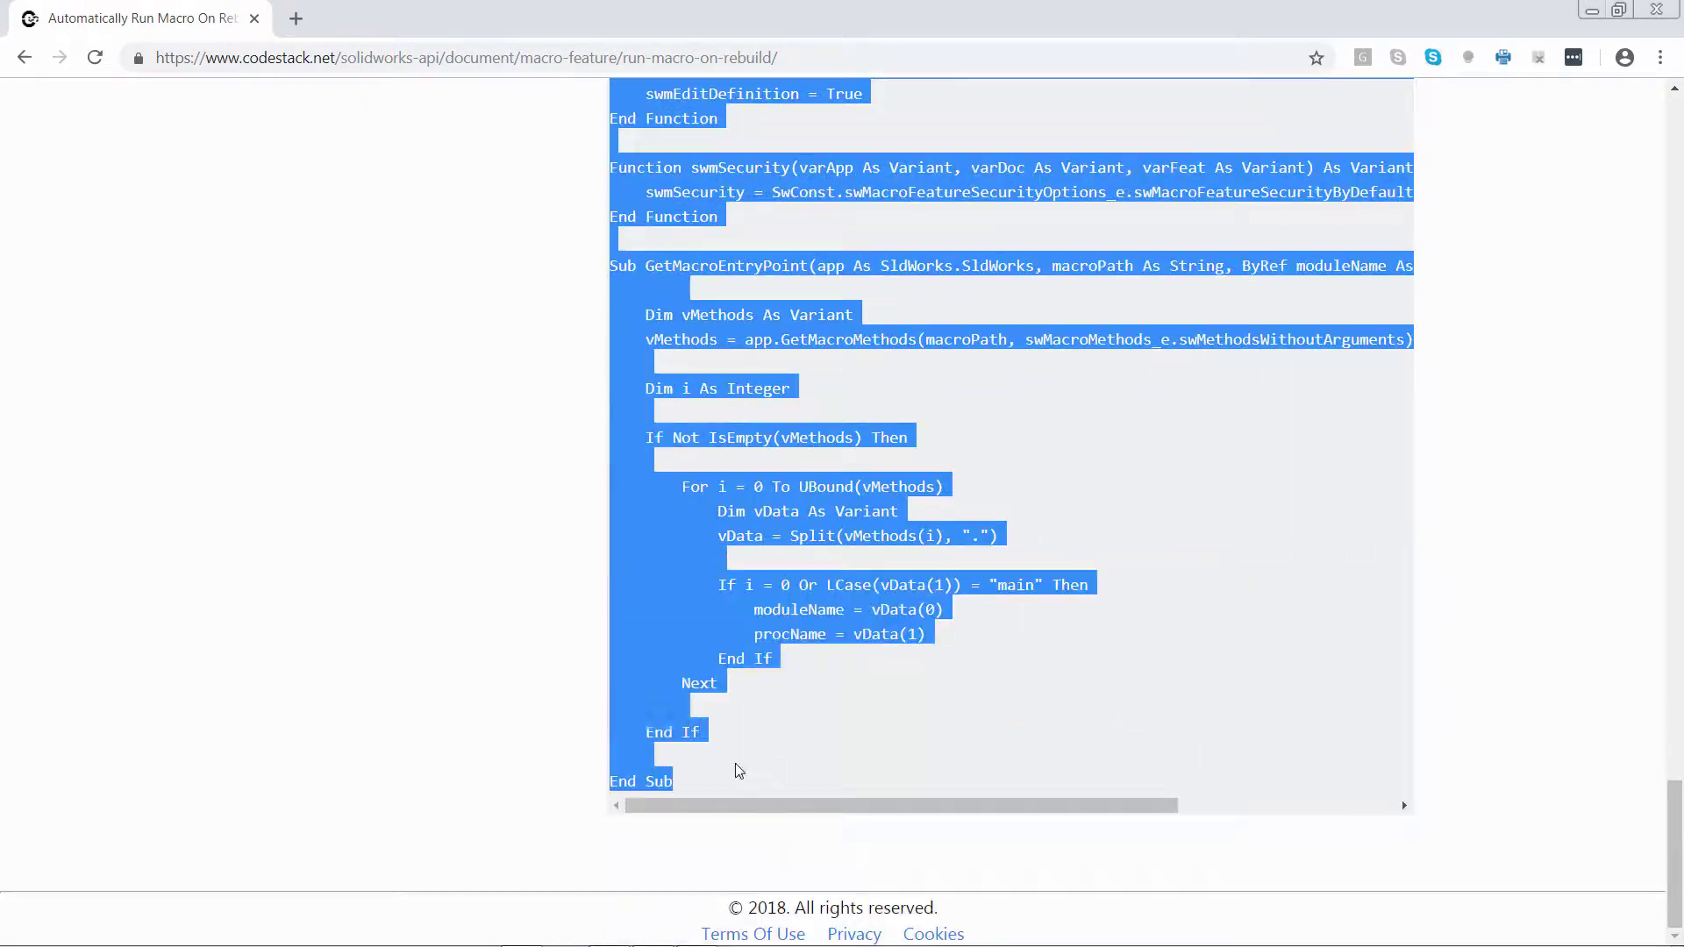
{"action": "right_click", "coordinate": [717, 765]}
{"action": "left_click", "coordinate": [756, 624]}
{"action": "key", "text": "alt+Tab"}
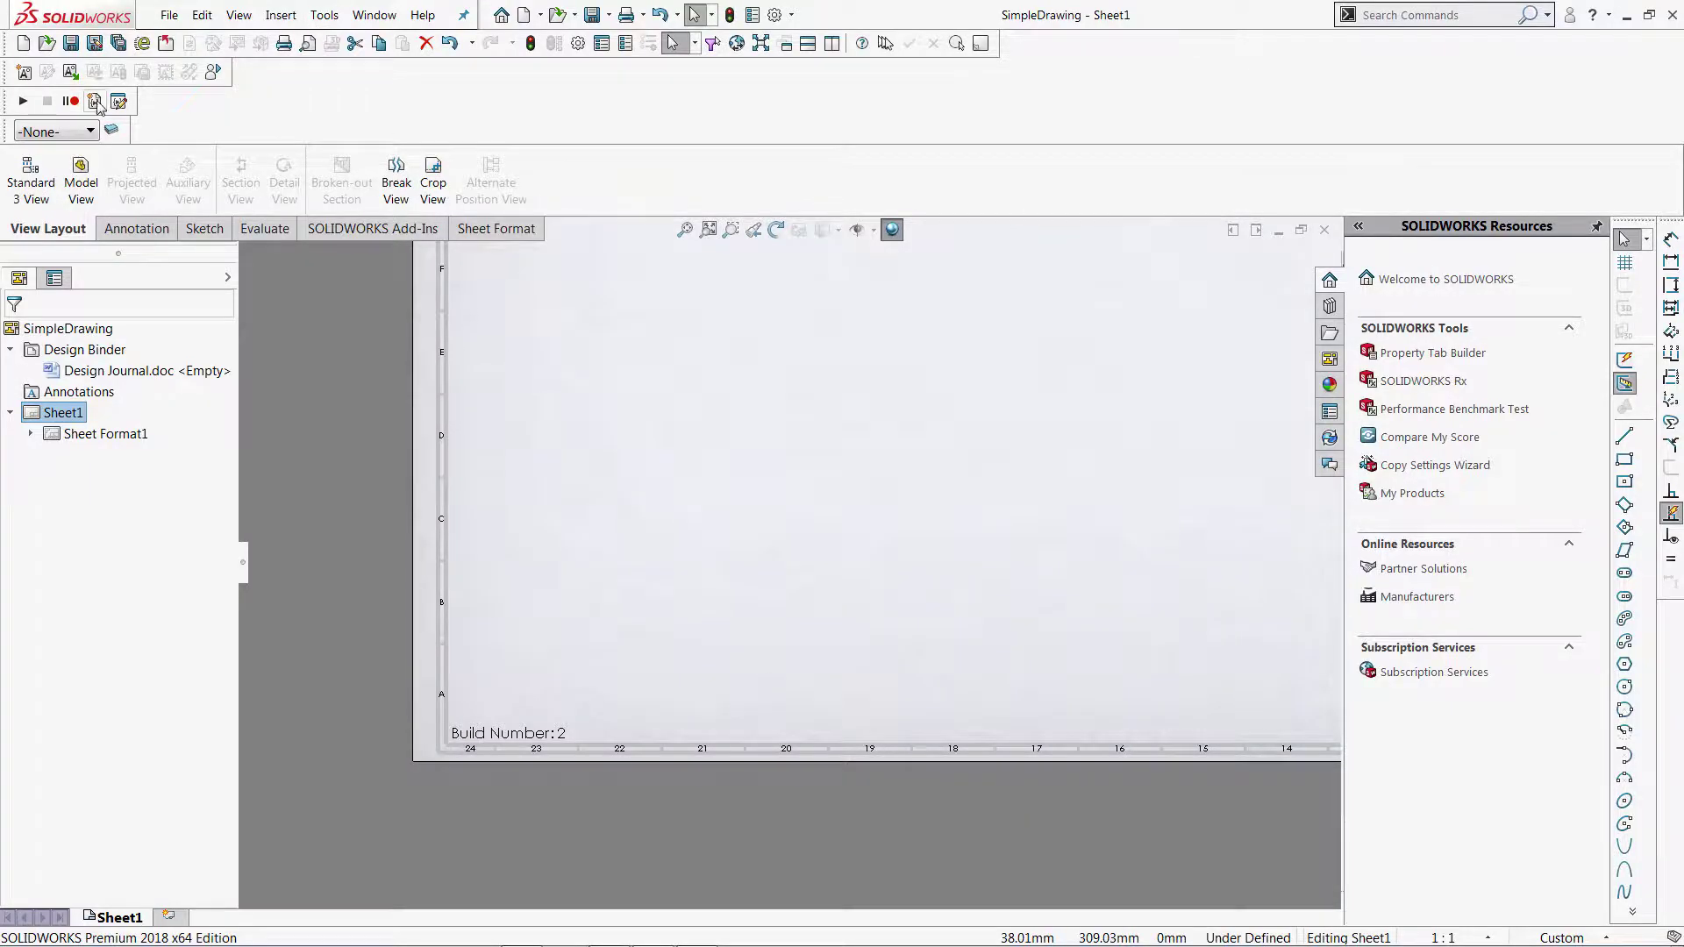
- Create a new macro AutoIncrementBuildNumber.swp and replace its template with the copied rebuild code
{"action": "left_click", "coordinate": [94, 101]}
{"action": "type", "text": "AutoIncr"}
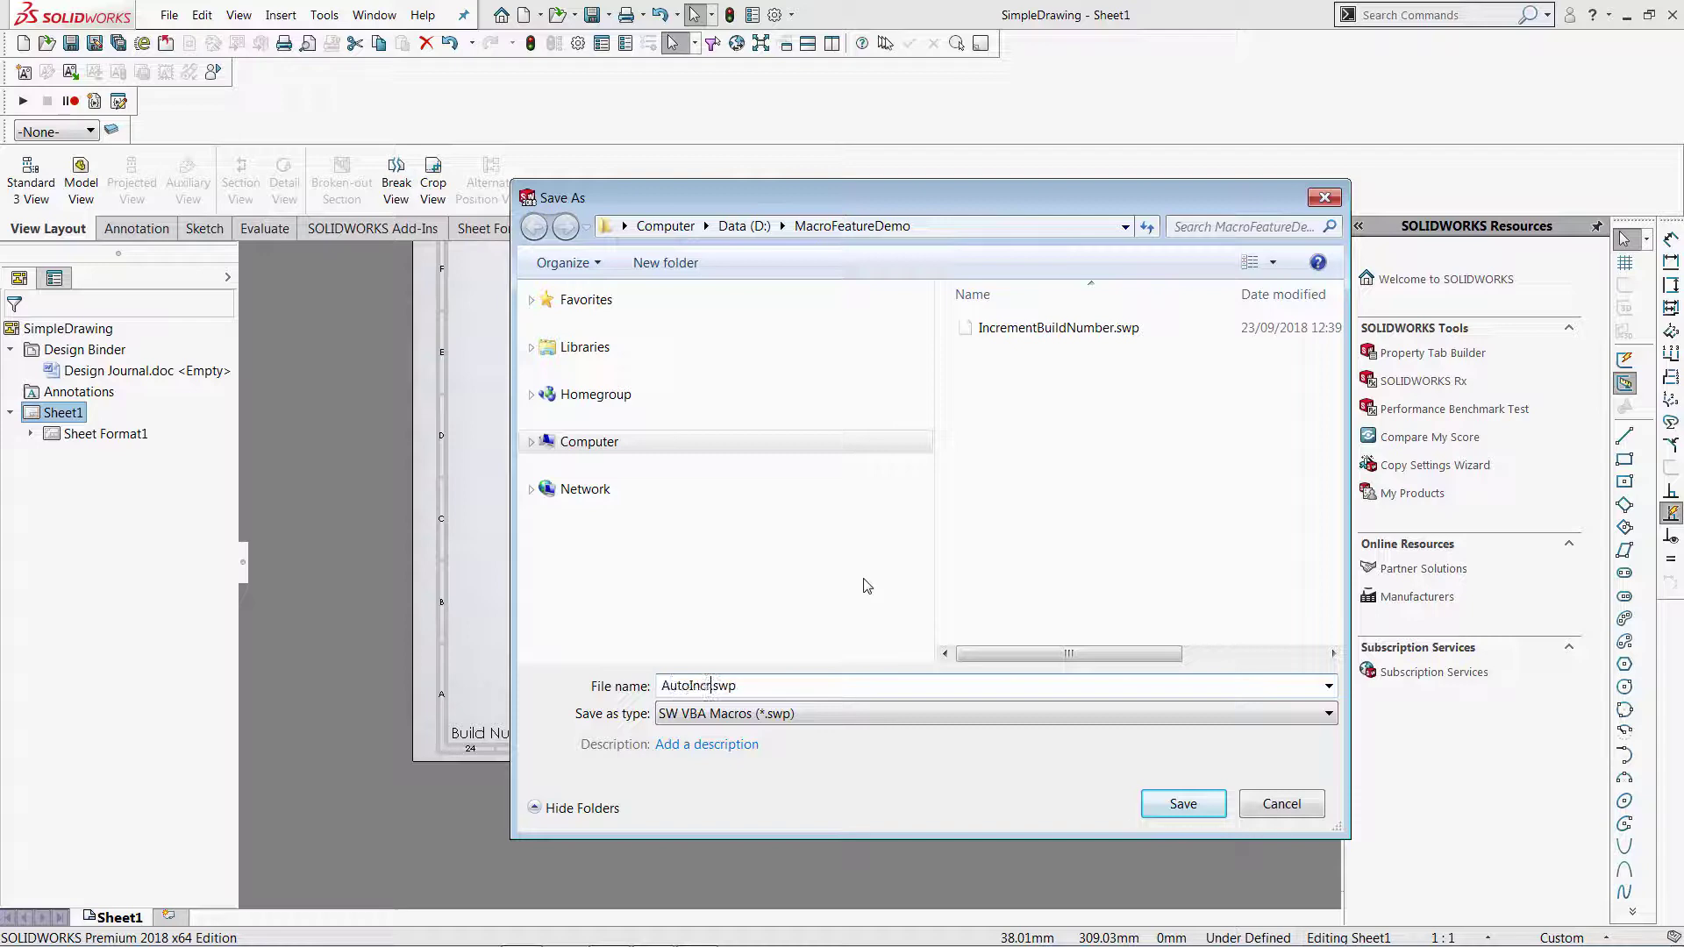
{"action": "type", "text": "ementBuildNumber"}
{"action": "left_click", "coordinate": [1183, 804]}
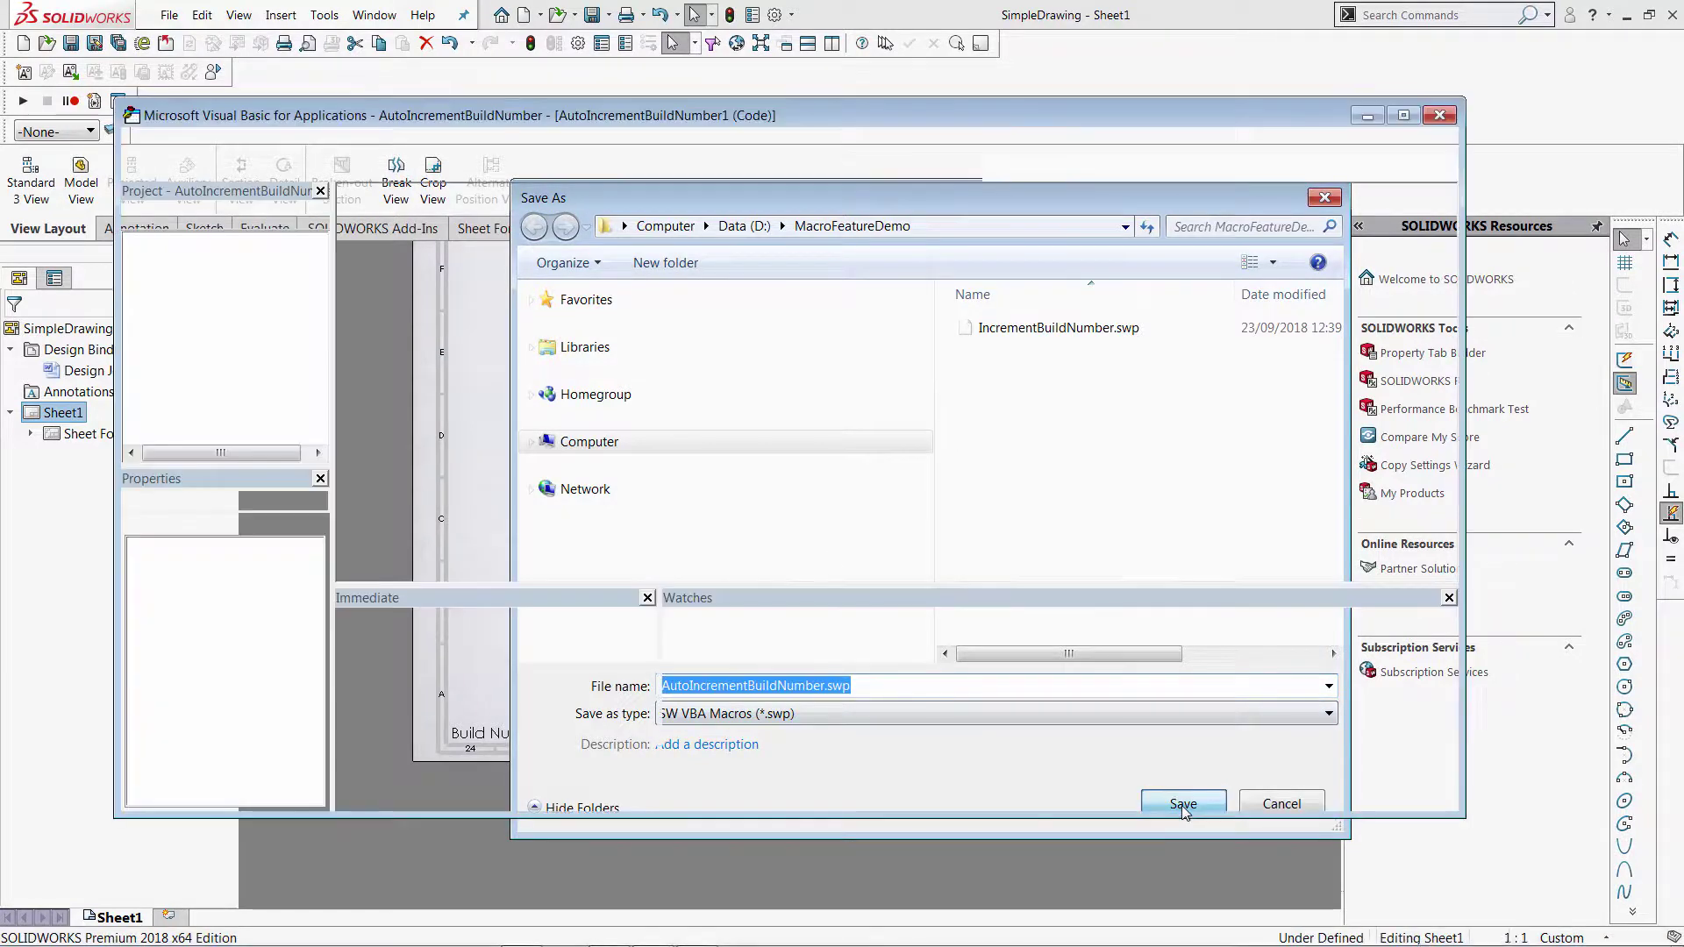
{"action": "key", "text": "ctrl+a"}
{"action": "key", "text": "ctrl+v"}
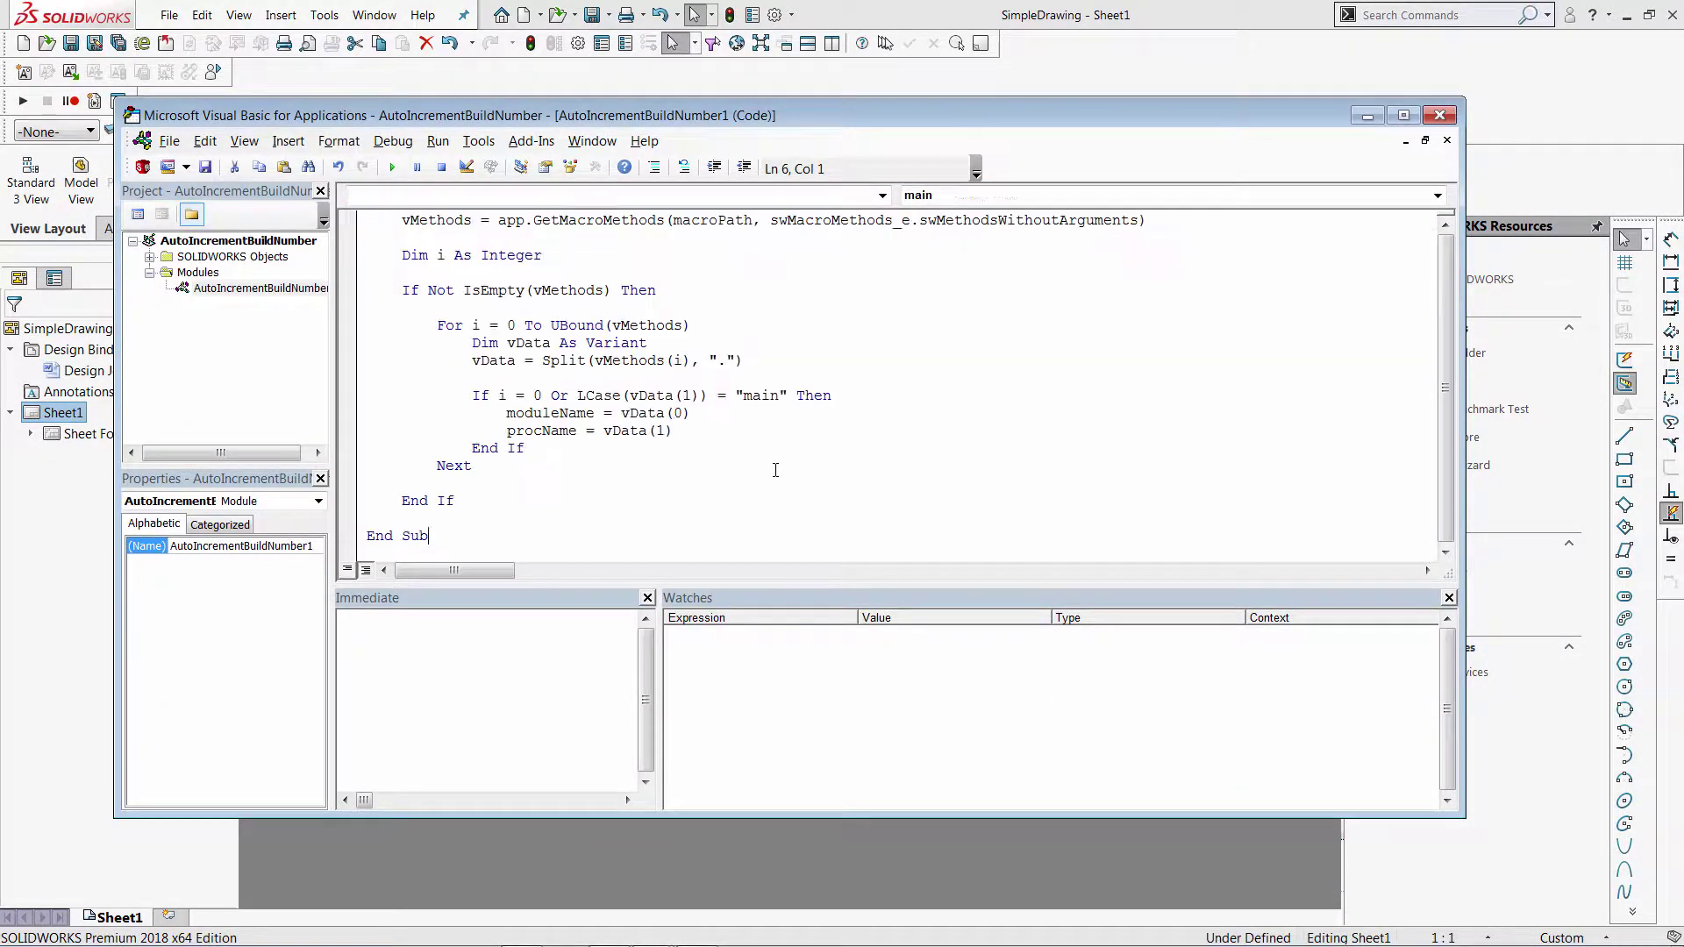
{"action": "left_click", "coordinate": [743, 421]}
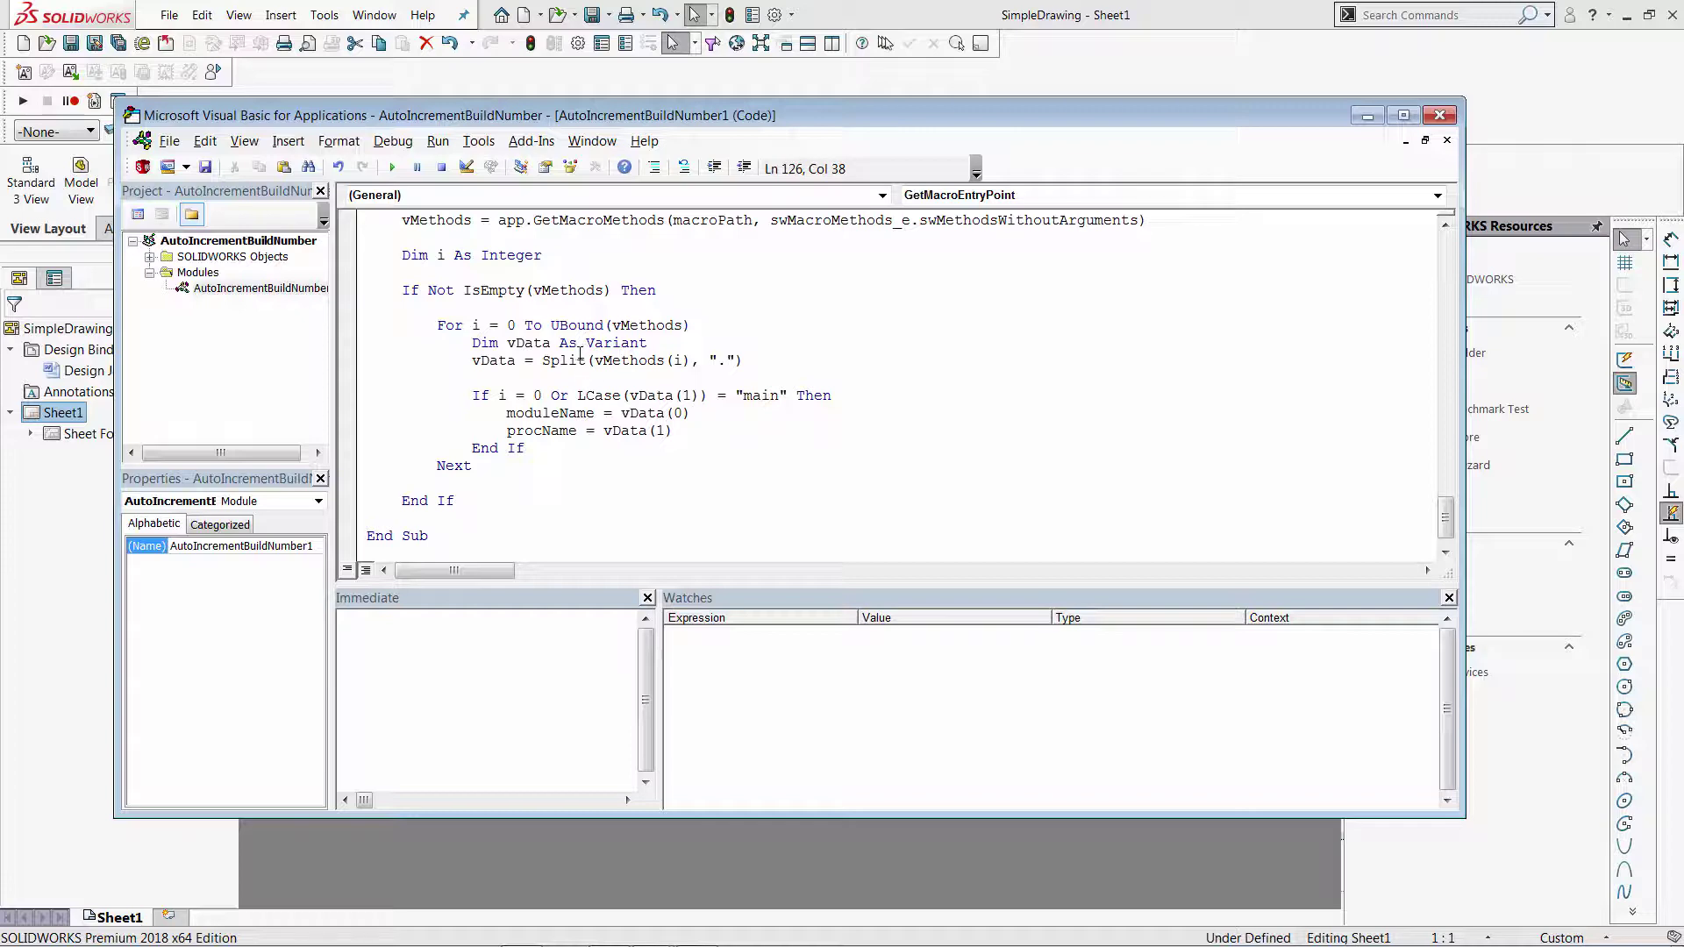
- Edit the MacroRunner feature name in the code and run the macro's main procedure
{"action": "left_click_drag", "start_coordinate": [1445, 516], "coordinate": [1439, 255]}
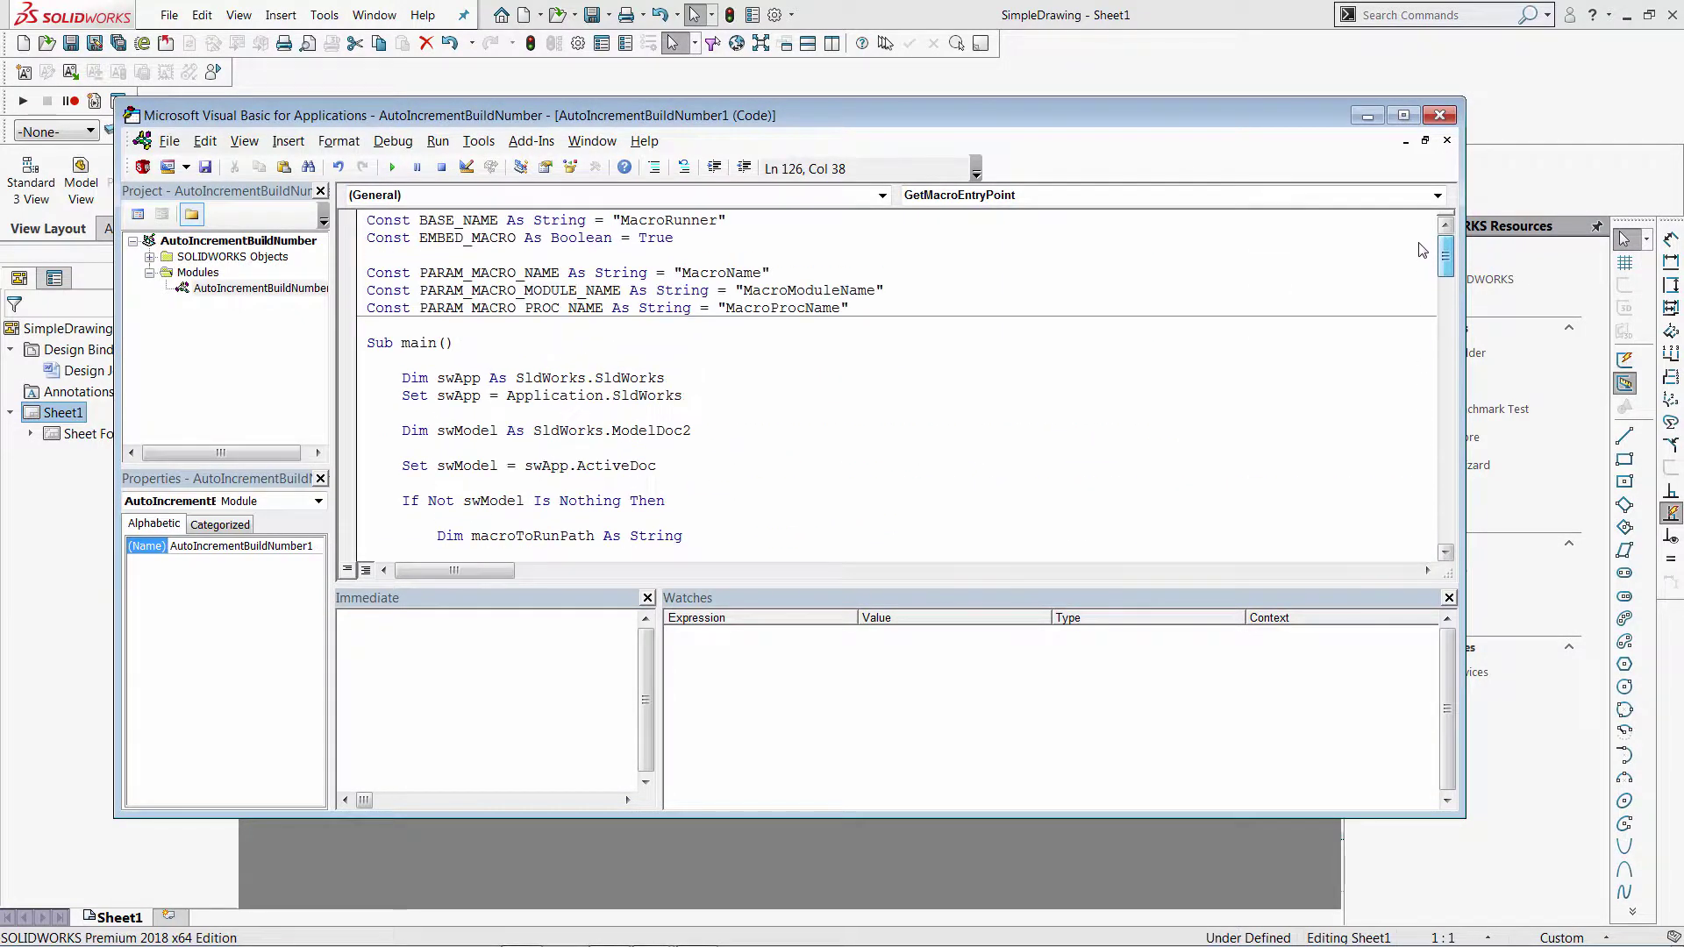
{"action": "double_click", "coordinate": [662, 221]}
{"action": "type", "text": "BuildNumberIncrement"}
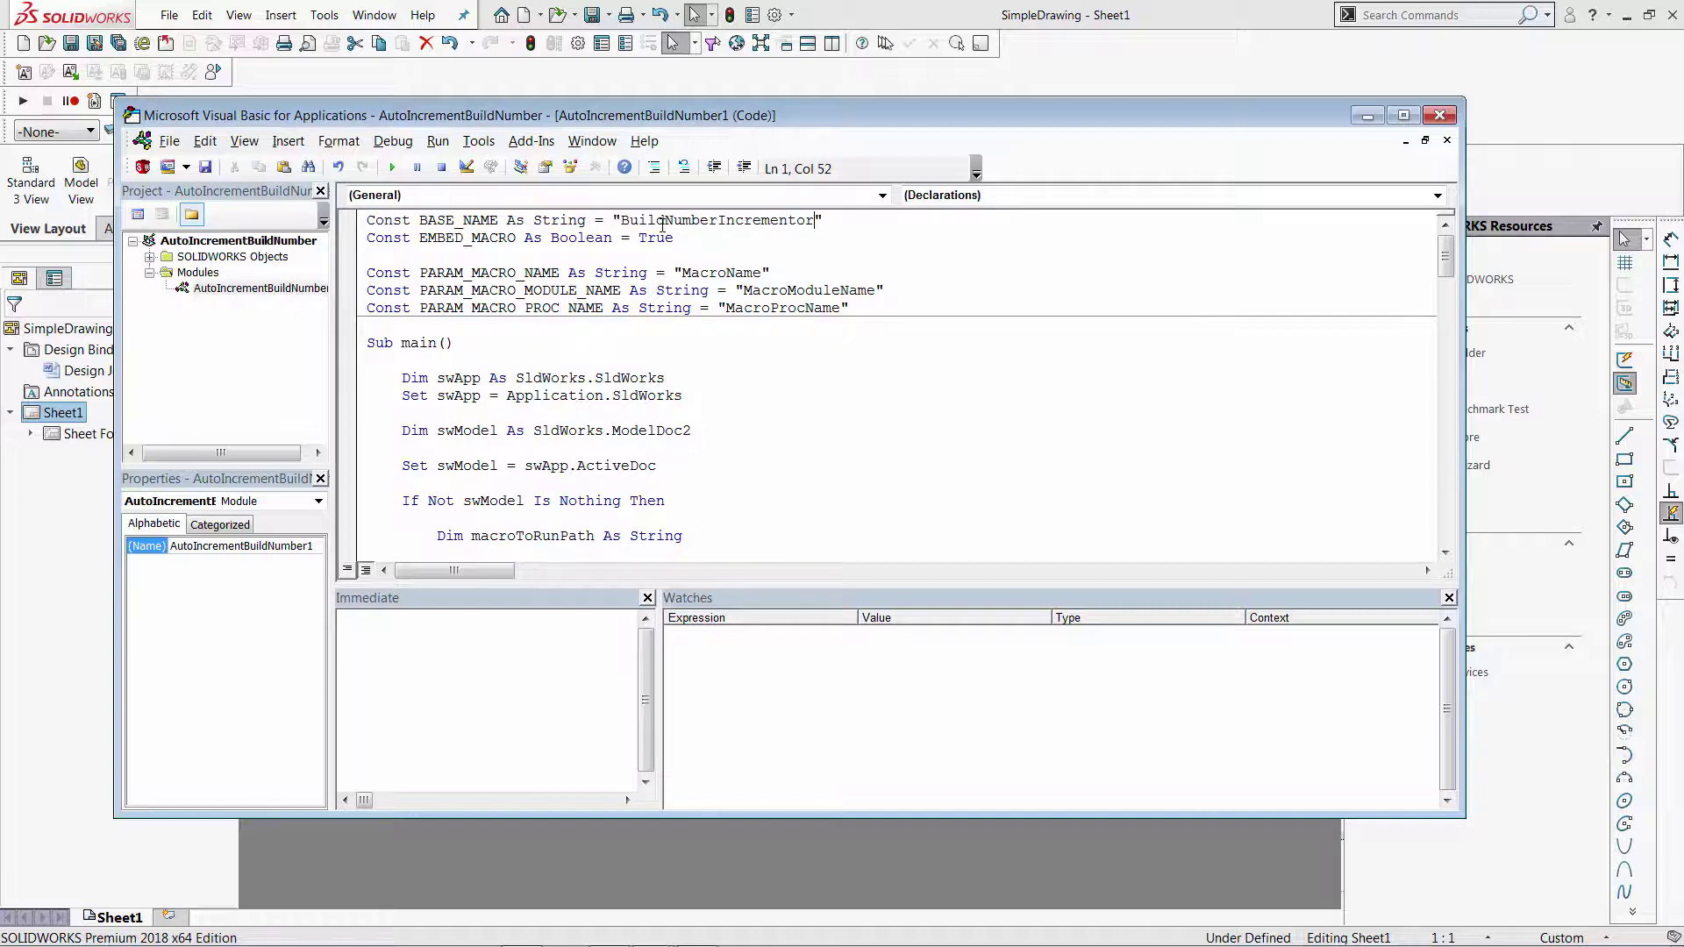
{"action": "left_click", "coordinate": [642, 377]}
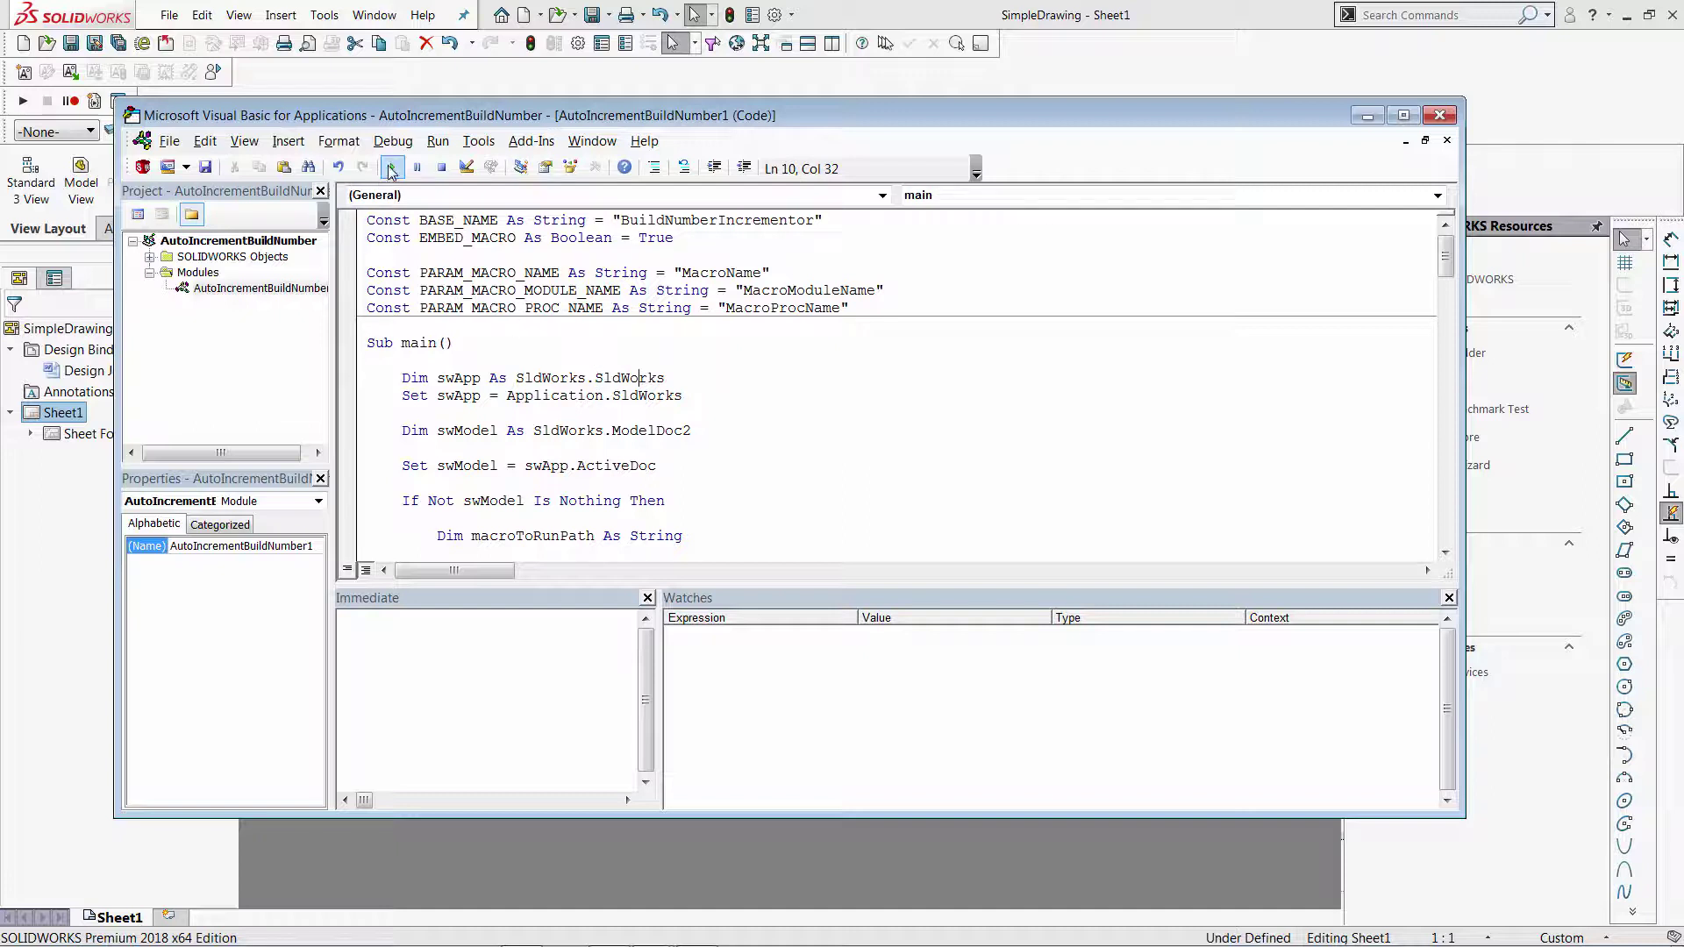
{"action": "left_click", "coordinate": [391, 168]}
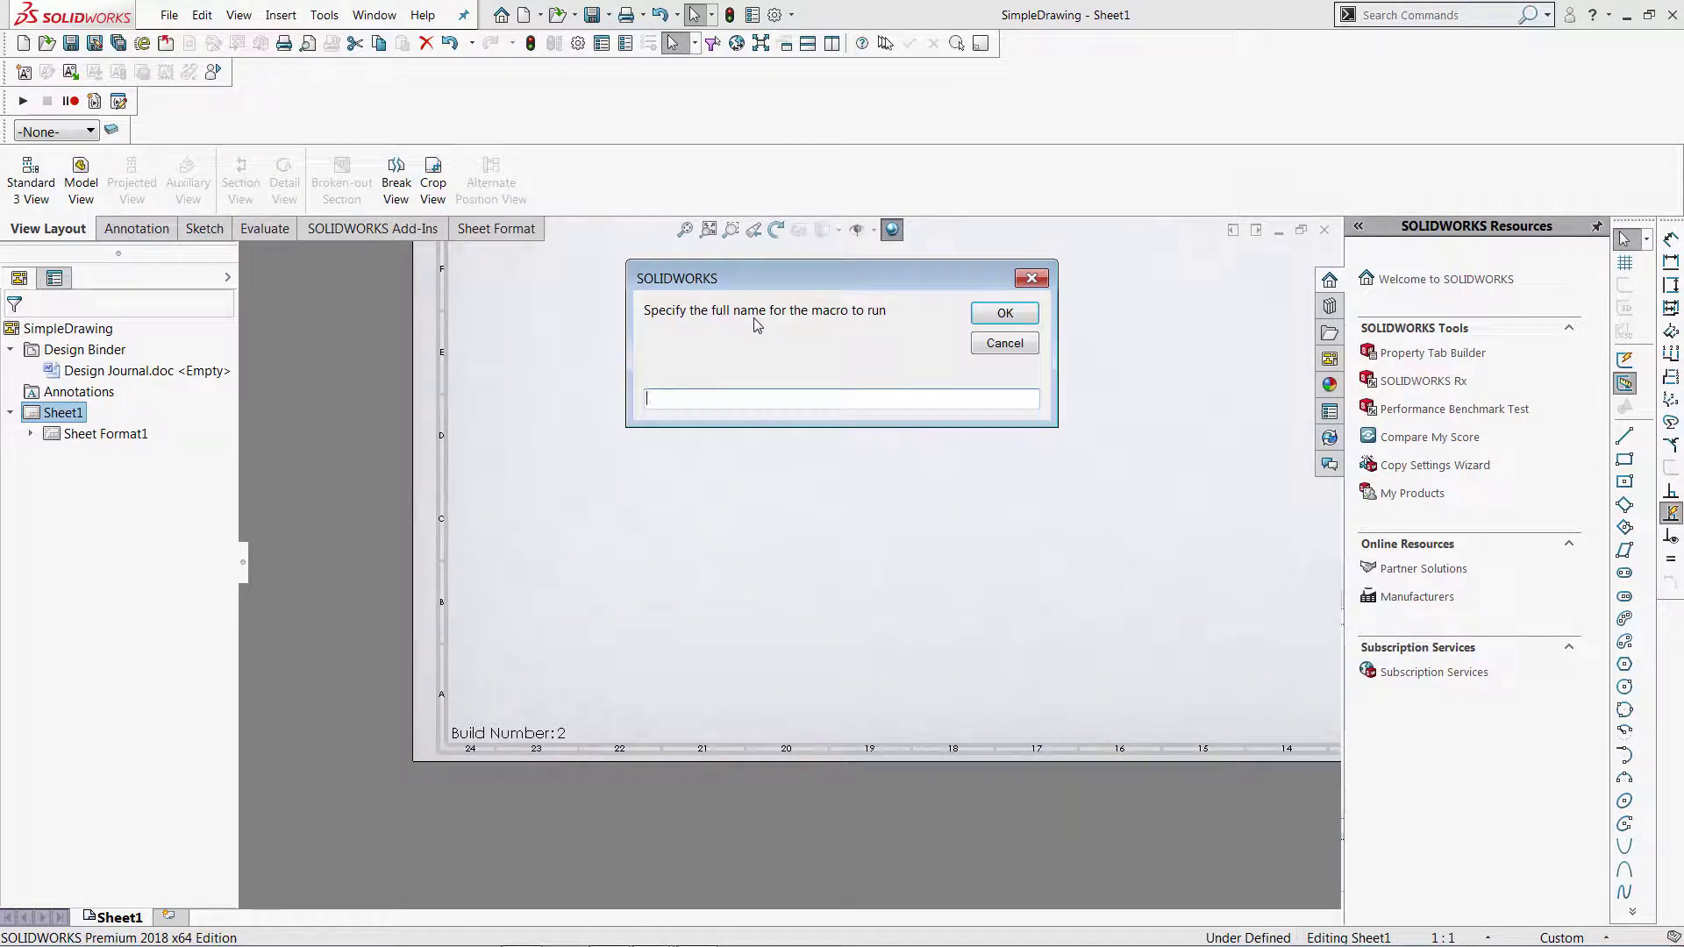
- Copy the full IncrementBuildNumber.swp path from the MacroFeatureDemo folder's address bar
{"action": "key", "text": "alt+Tab"}
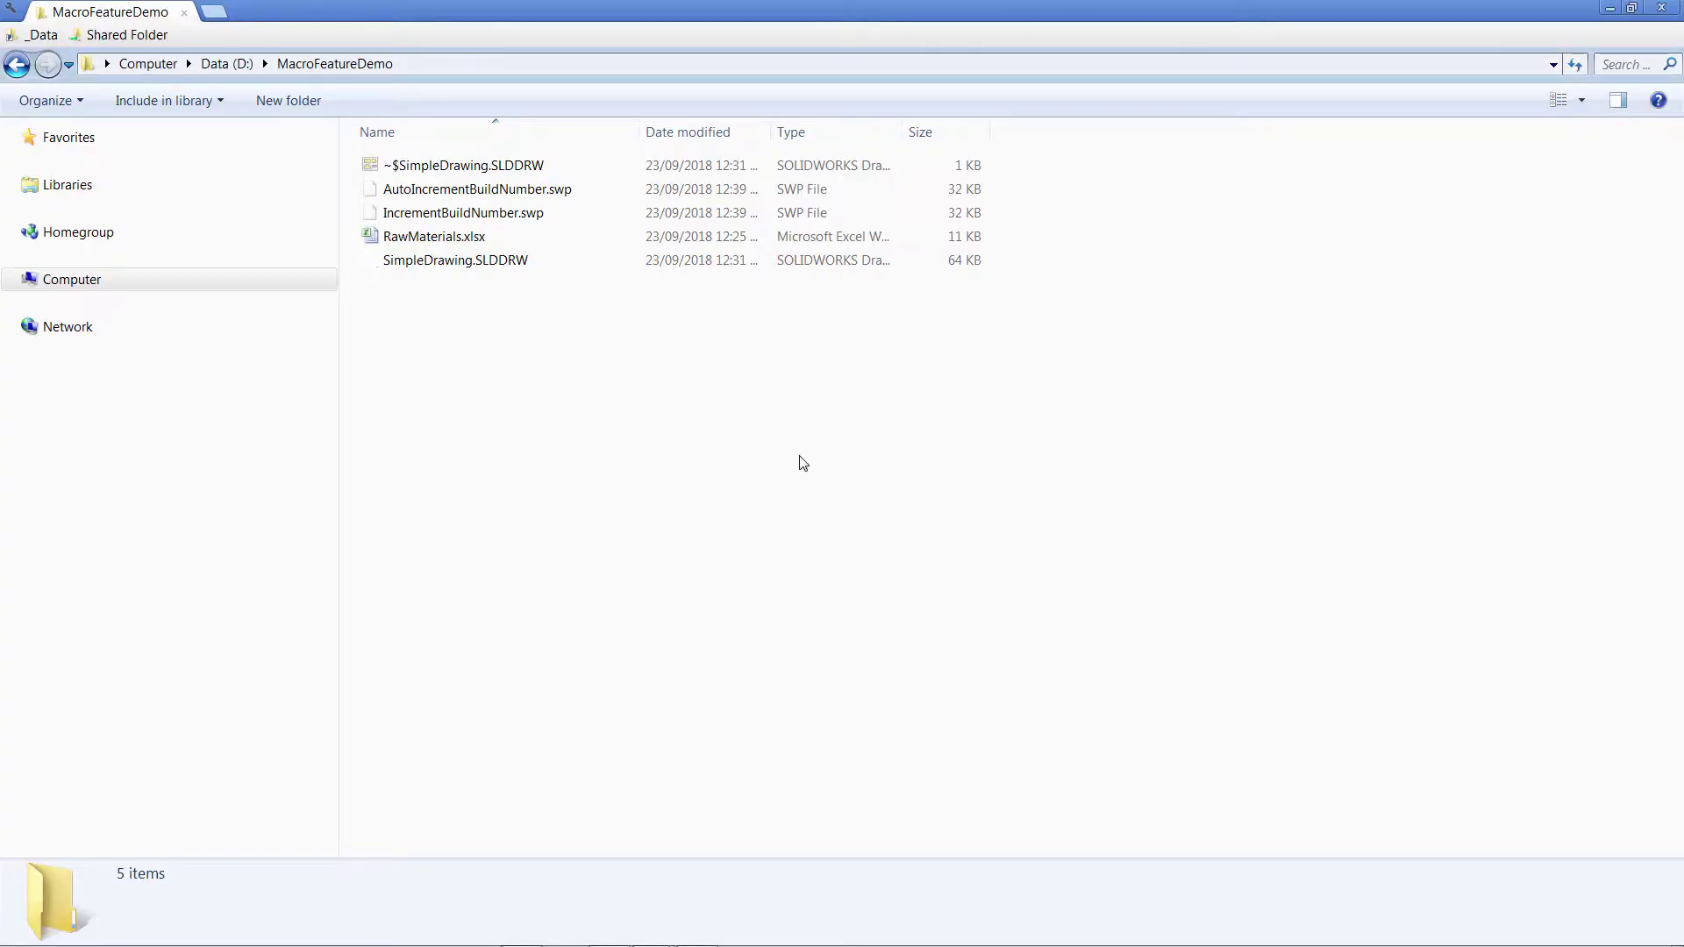
{"action": "left_click", "coordinate": [443, 64]}
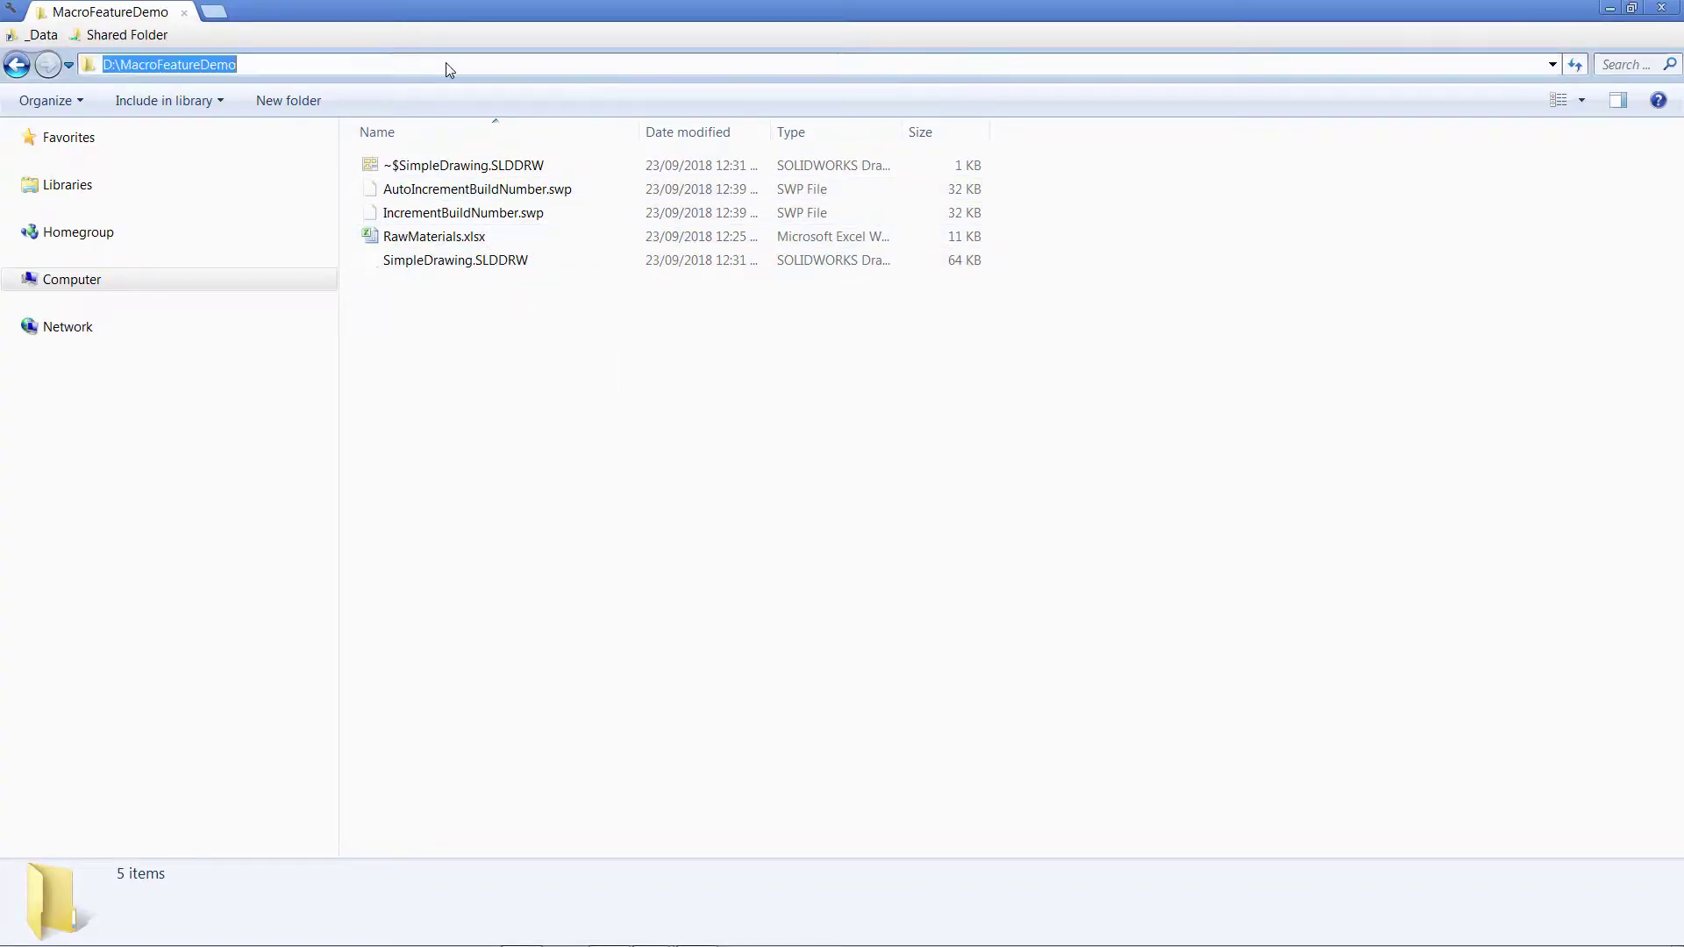
{"action": "left_click", "coordinate": [447, 63]}
{"action": "type", "text": "\\I"}
{"action": "key", "text": "Down"}
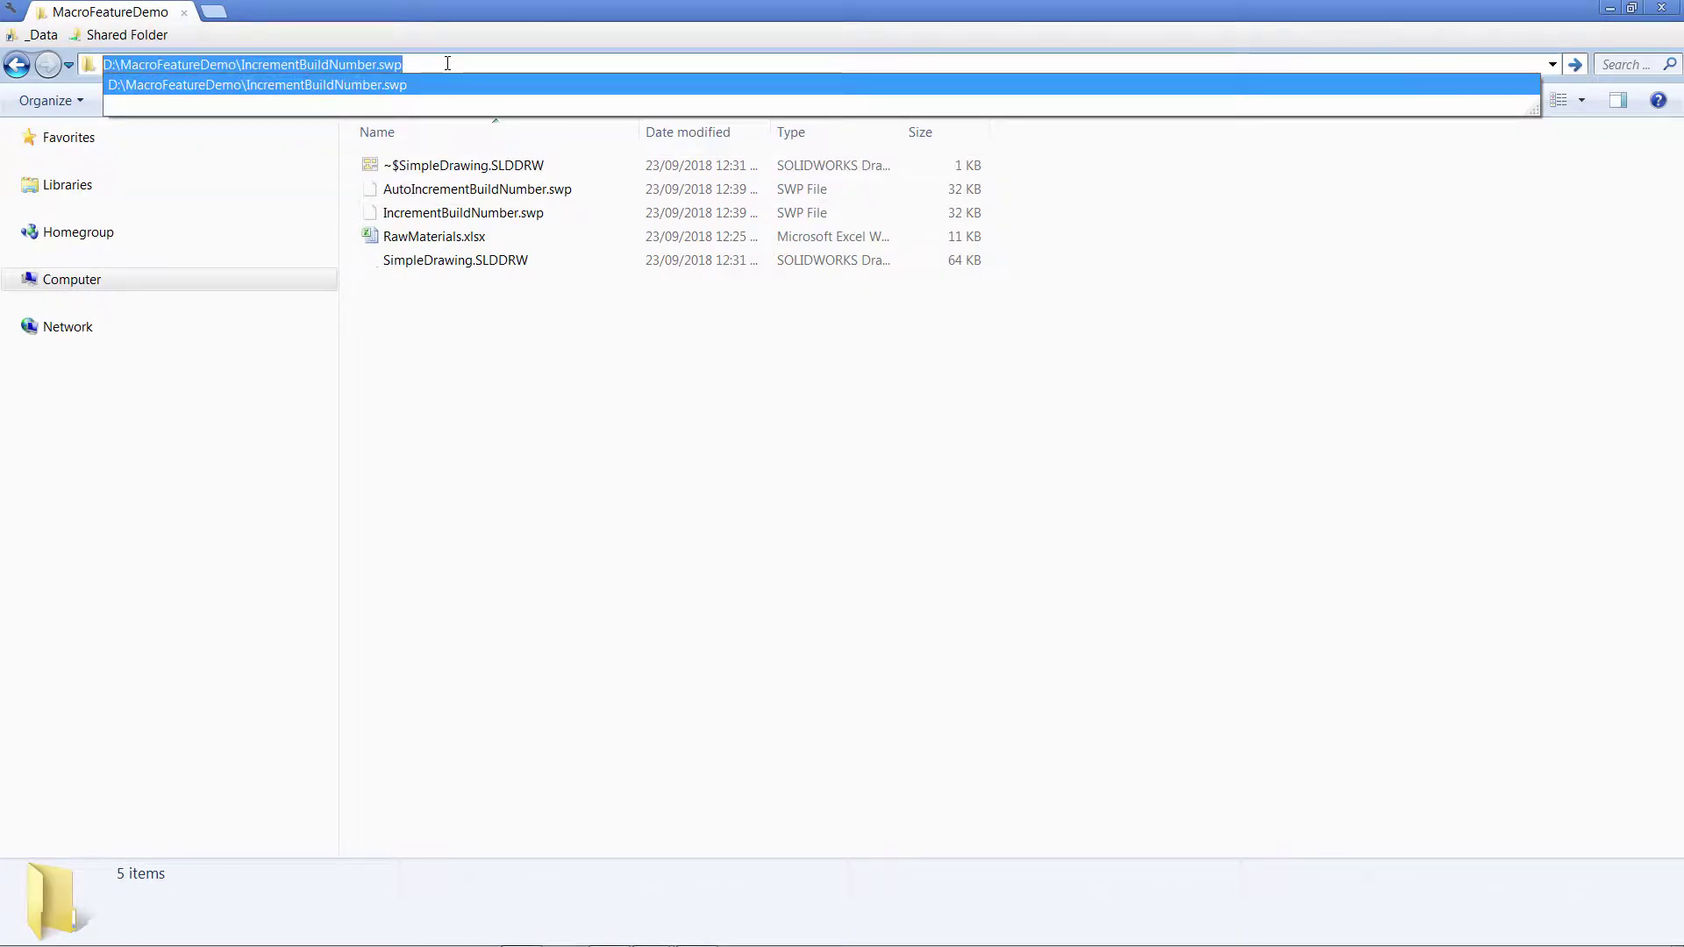
{"action": "key", "text": "ctrl+c"}
{"action": "key", "text": "Escape"}
{"action": "key", "text": "alt+Tab"}
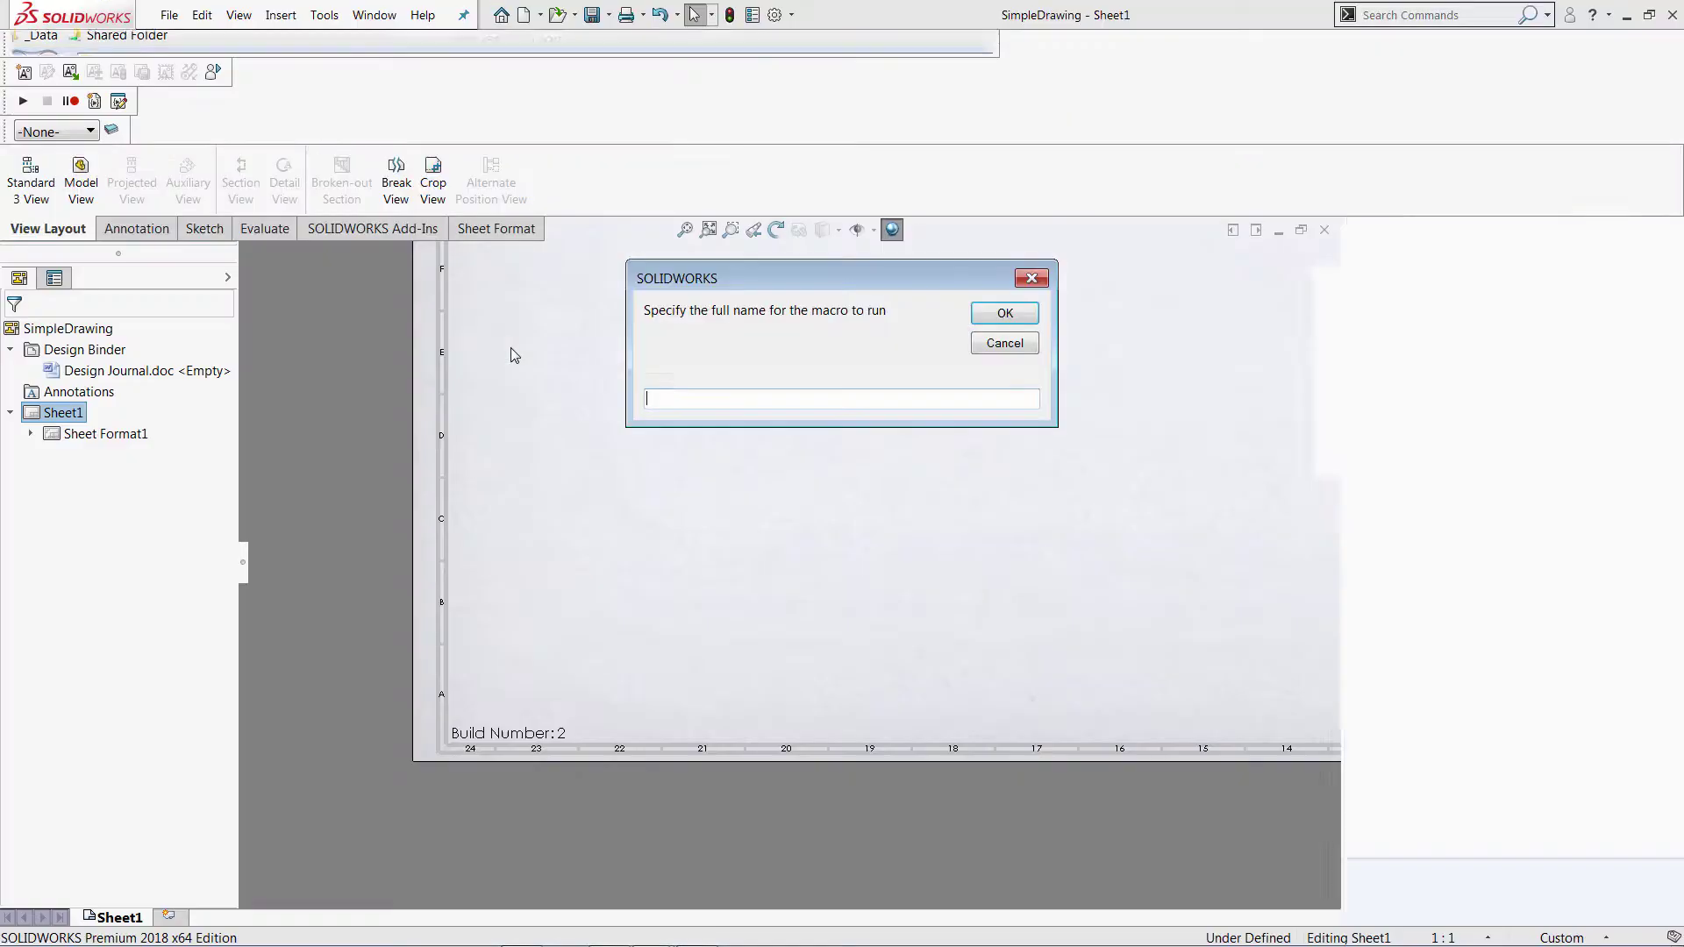
- Enter the IncrementBuildNumber.swp path as the macro to run, then close the editor saving changes
{"action": "right_click", "coordinate": [687, 393]}
{"action": "left_click", "coordinate": [732, 485]}
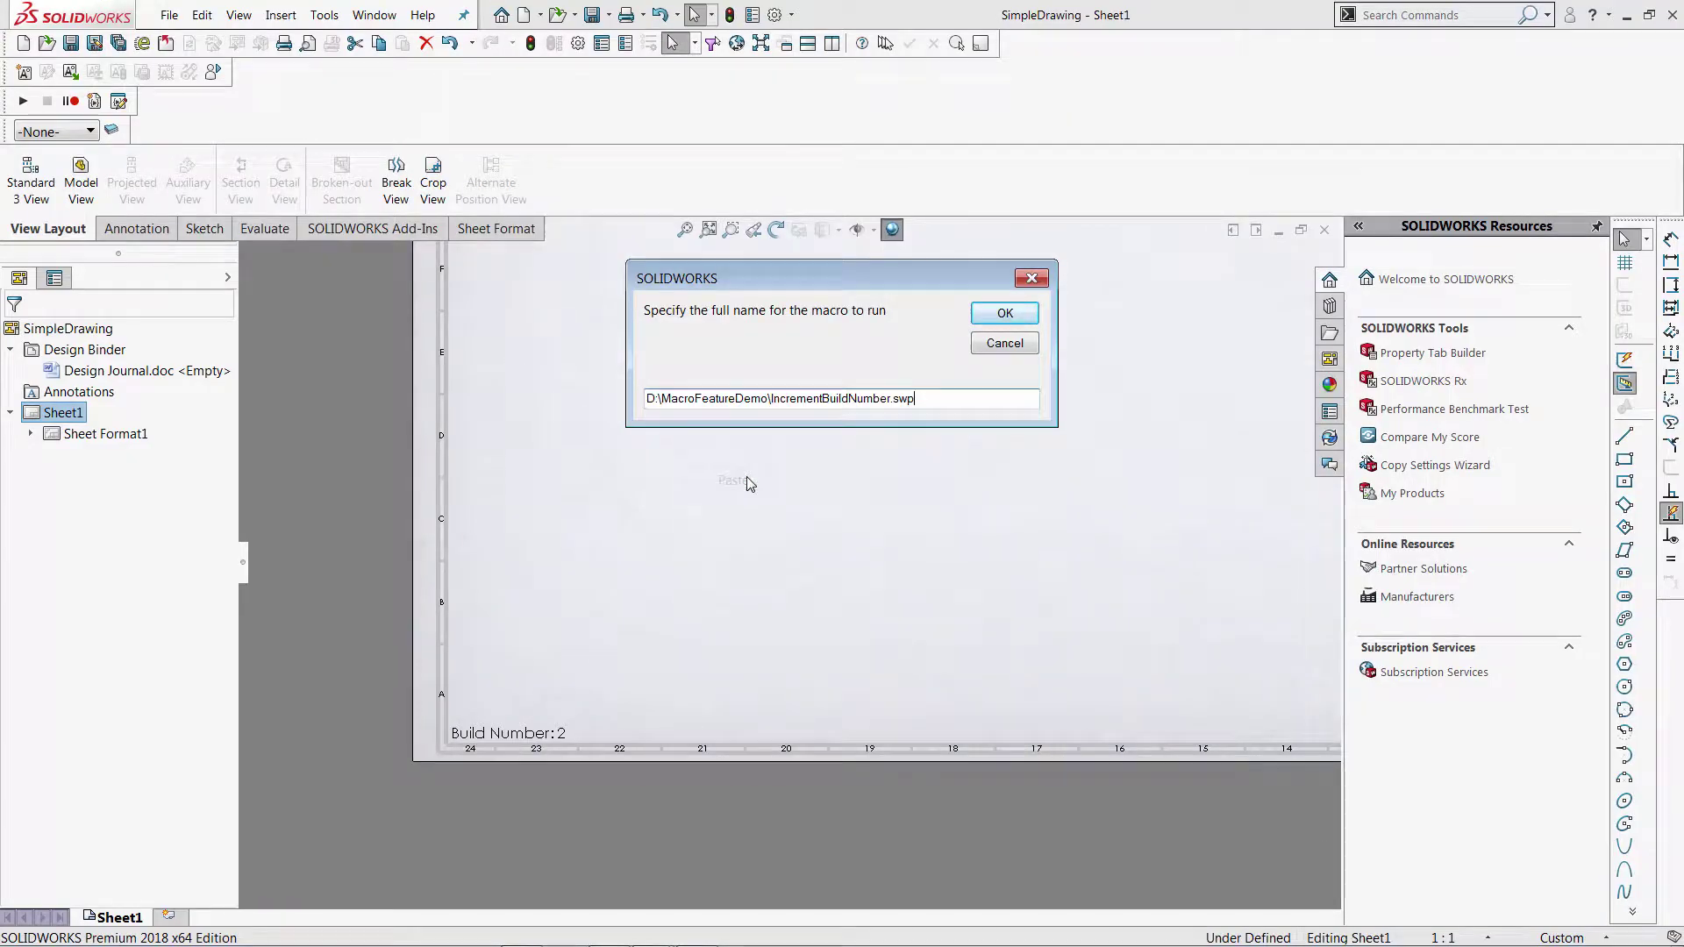
{"action": "left_click", "coordinate": [1004, 314]}
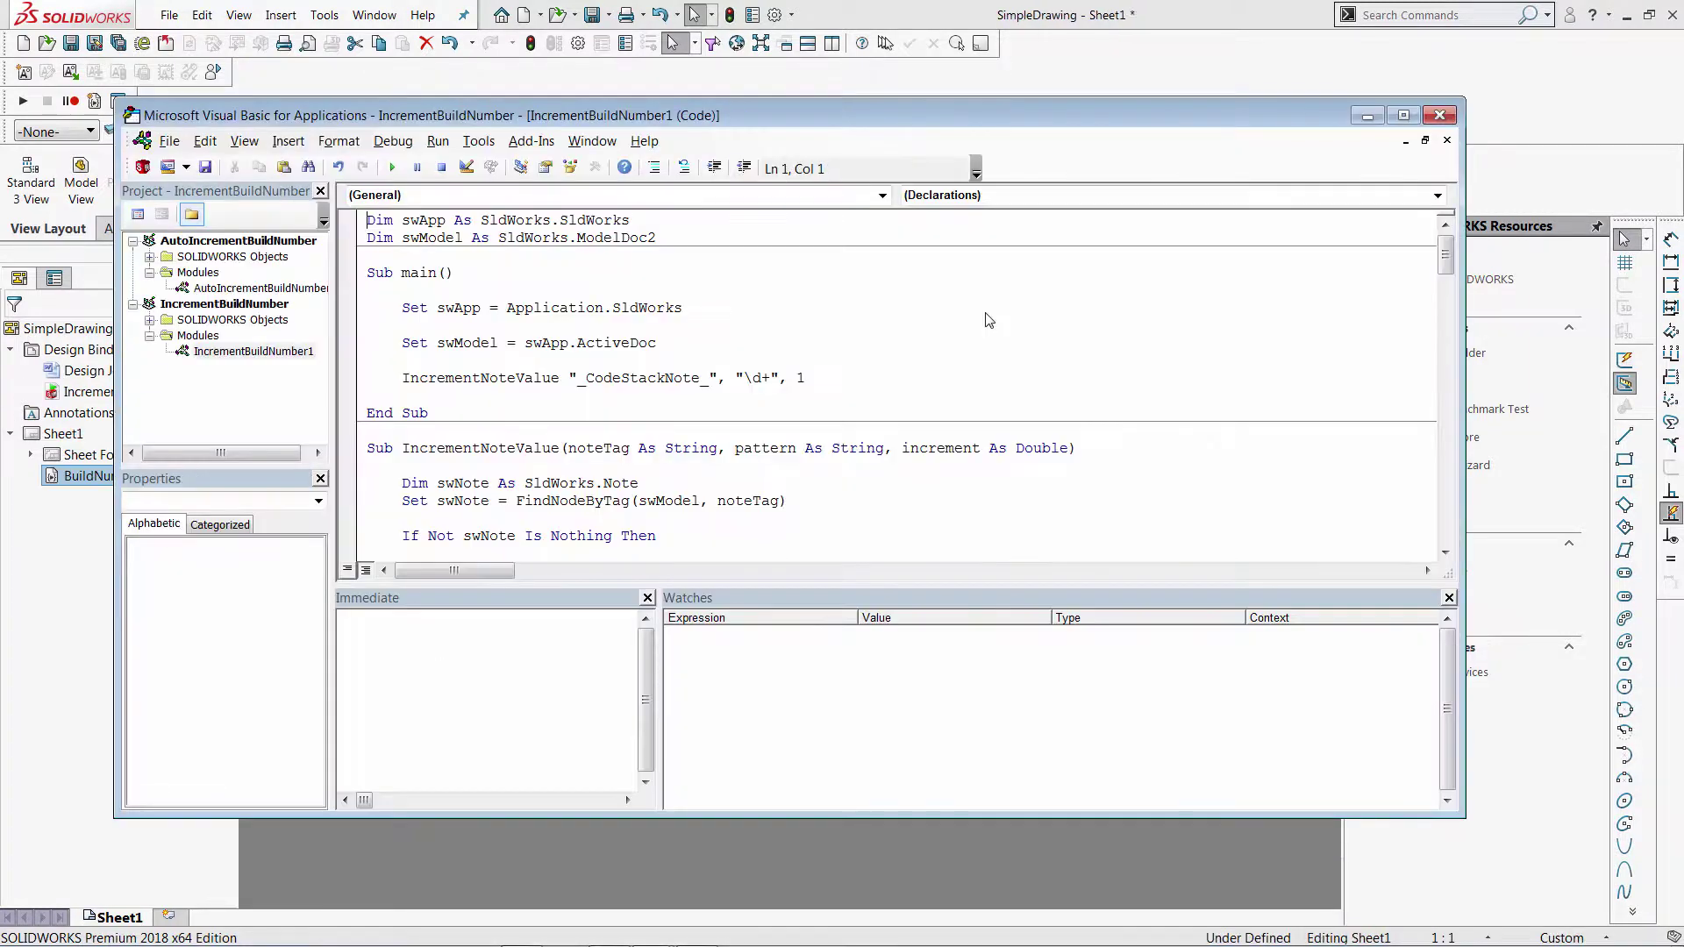
{"action": "left_click", "coordinate": [741, 450]}
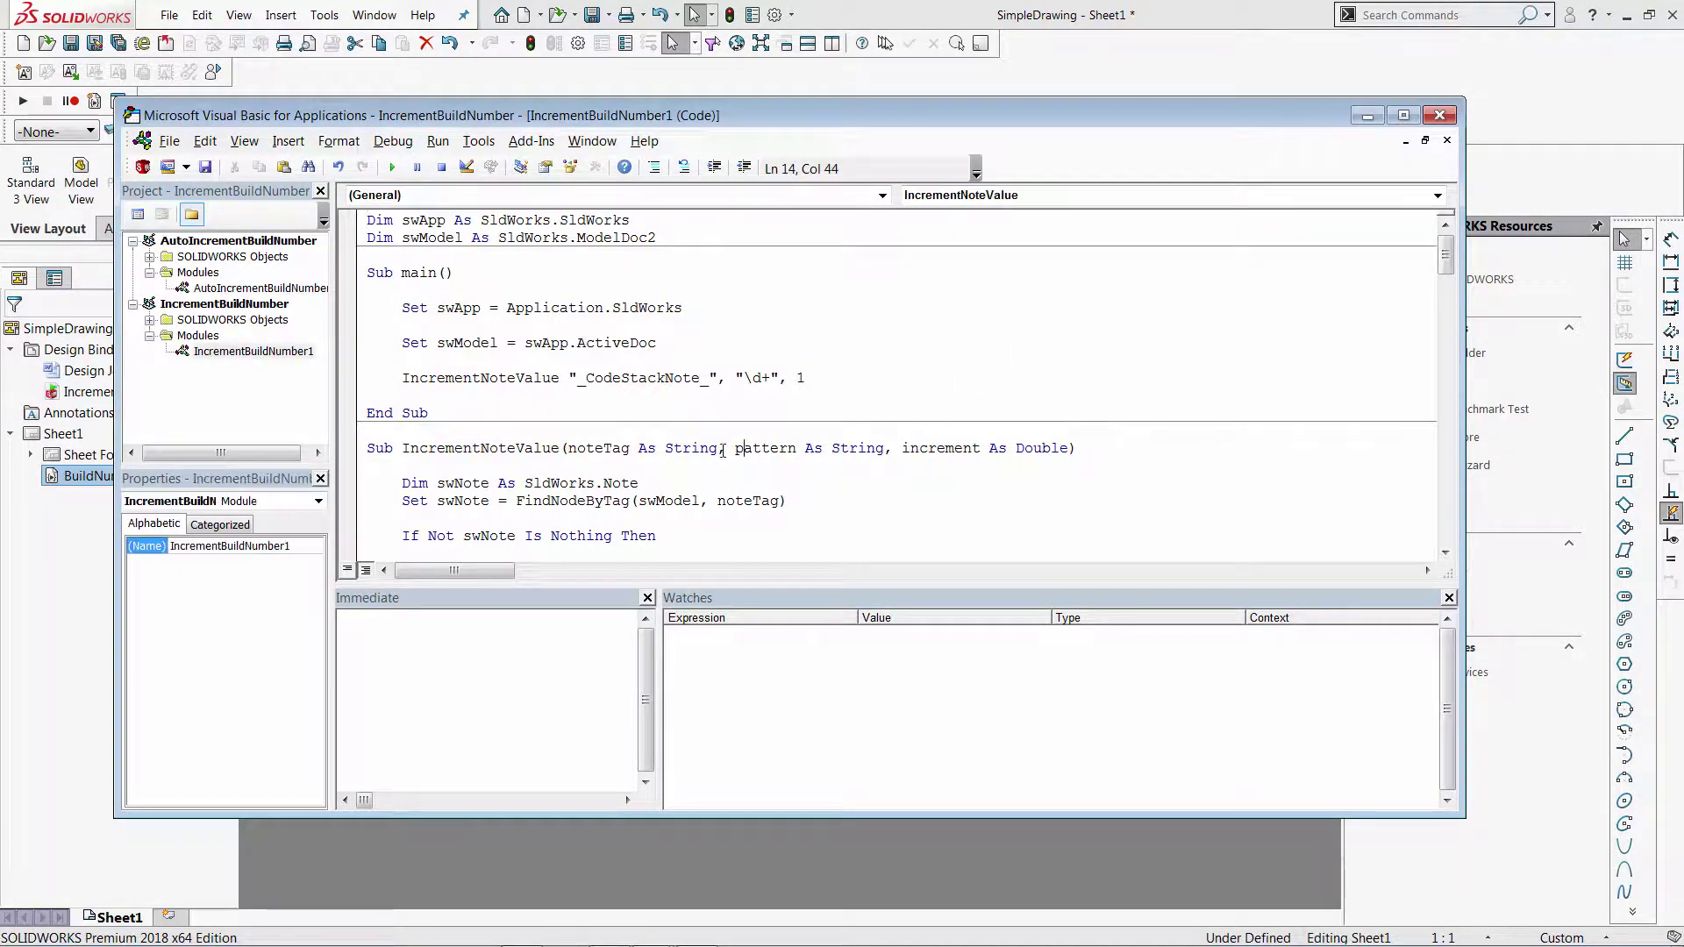
{"action": "left_click", "coordinate": [1439, 115]}
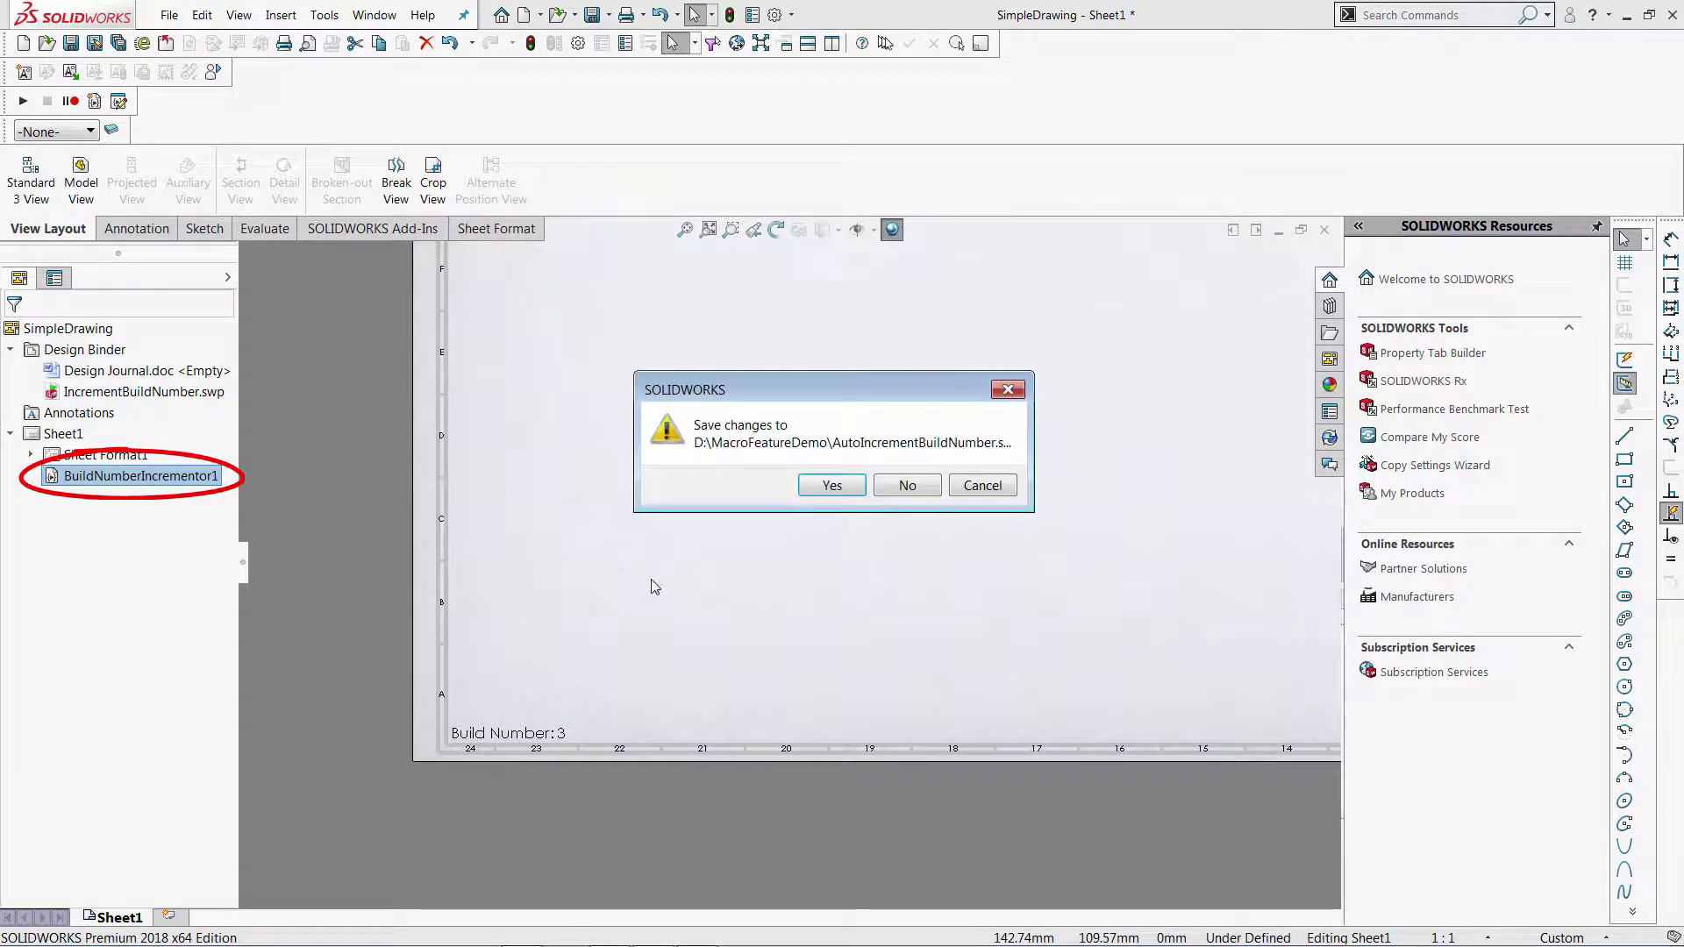
{"action": "left_click", "coordinate": [842, 486]}
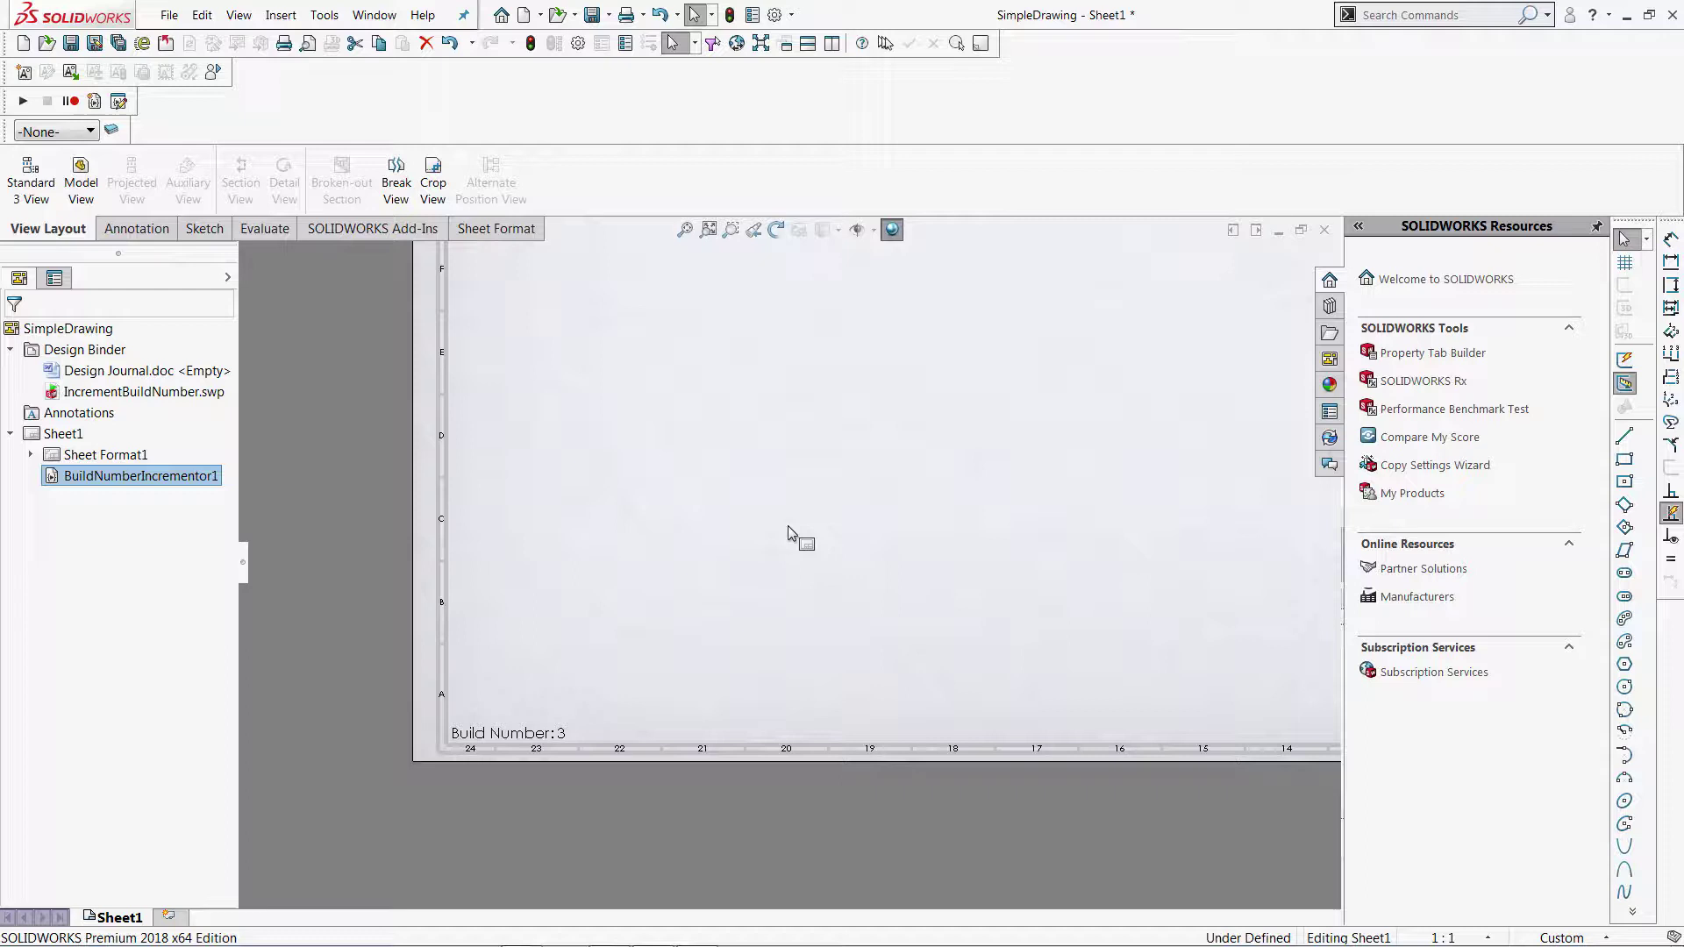
- Force a full rebuild with Ctrl+Q so BuildNumberIncrementor1 raises the note to Build Number: 5
{"action": "left_click", "coordinate": [789, 531]}
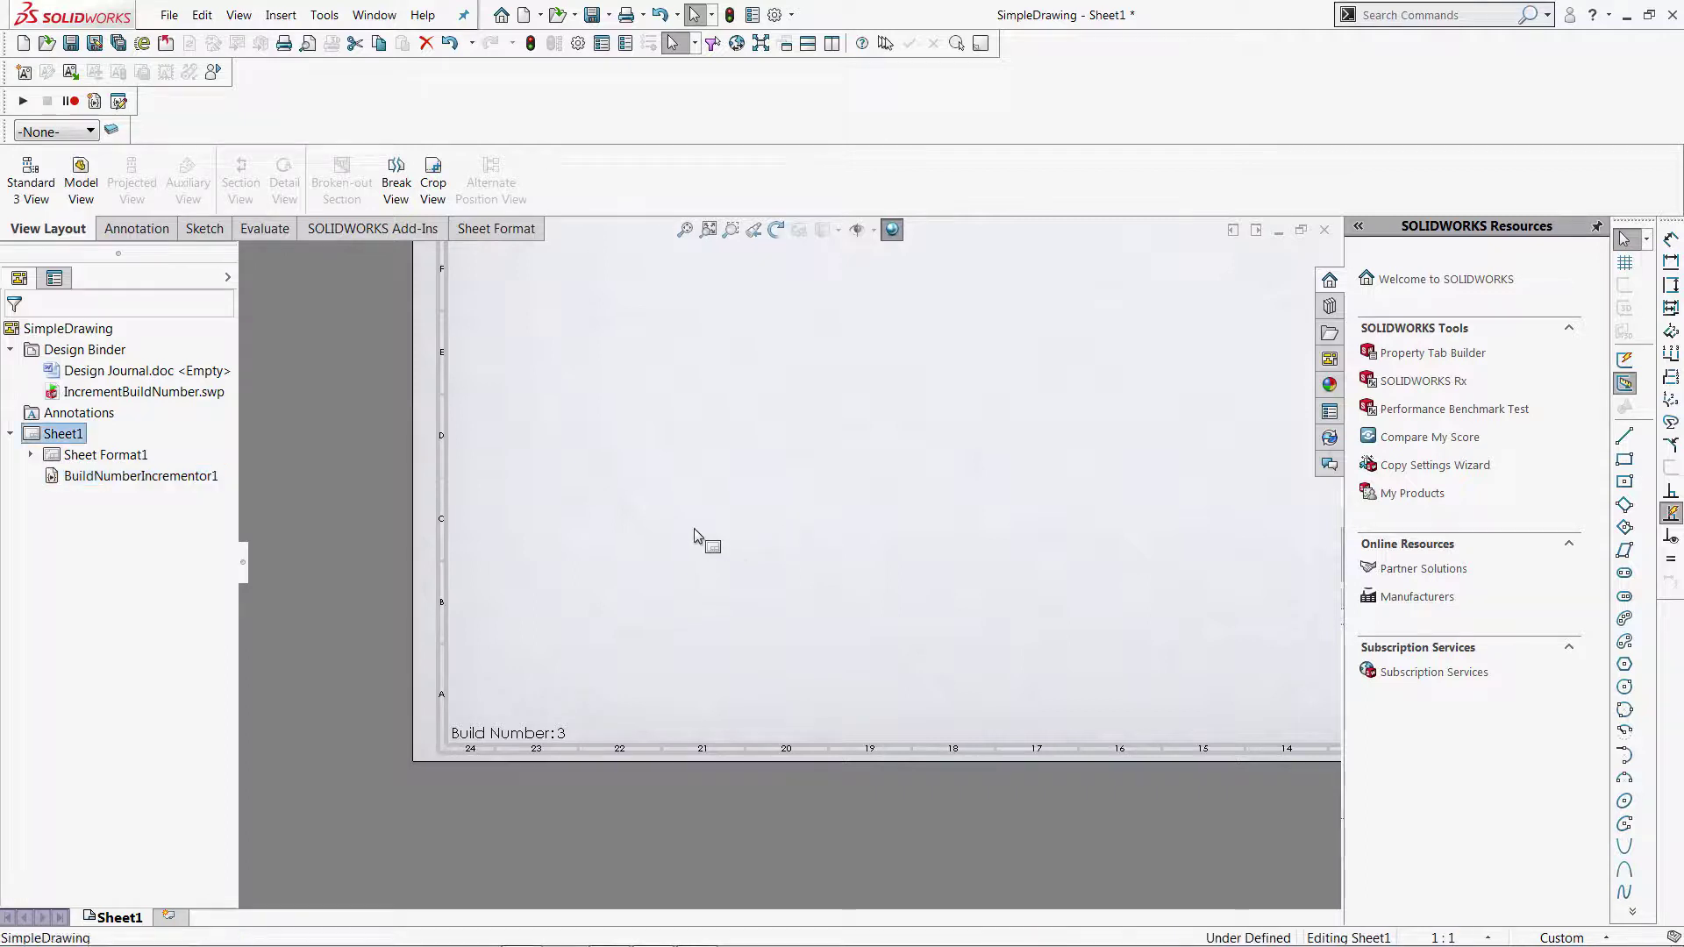
{"action": "left_click", "coordinate": [138, 478]}
{"action": "right_click", "coordinate": [164, 482]}
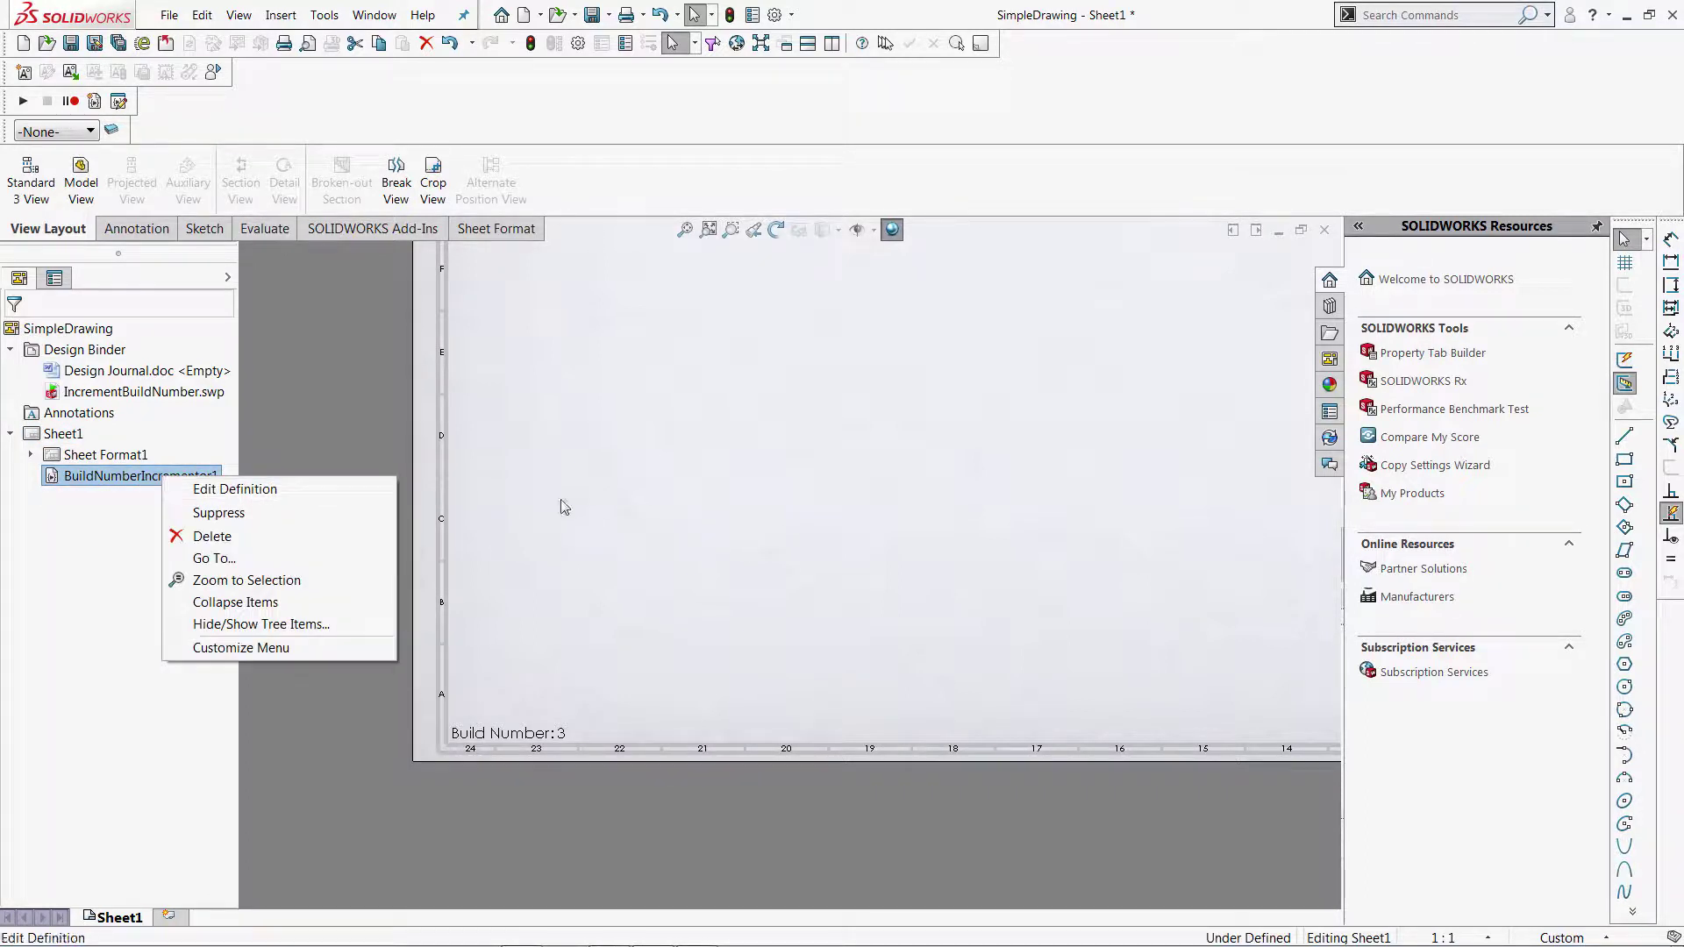
{"action": "left_click", "coordinate": [583, 503]}
{"action": "key", "text": "ctrl+q"}
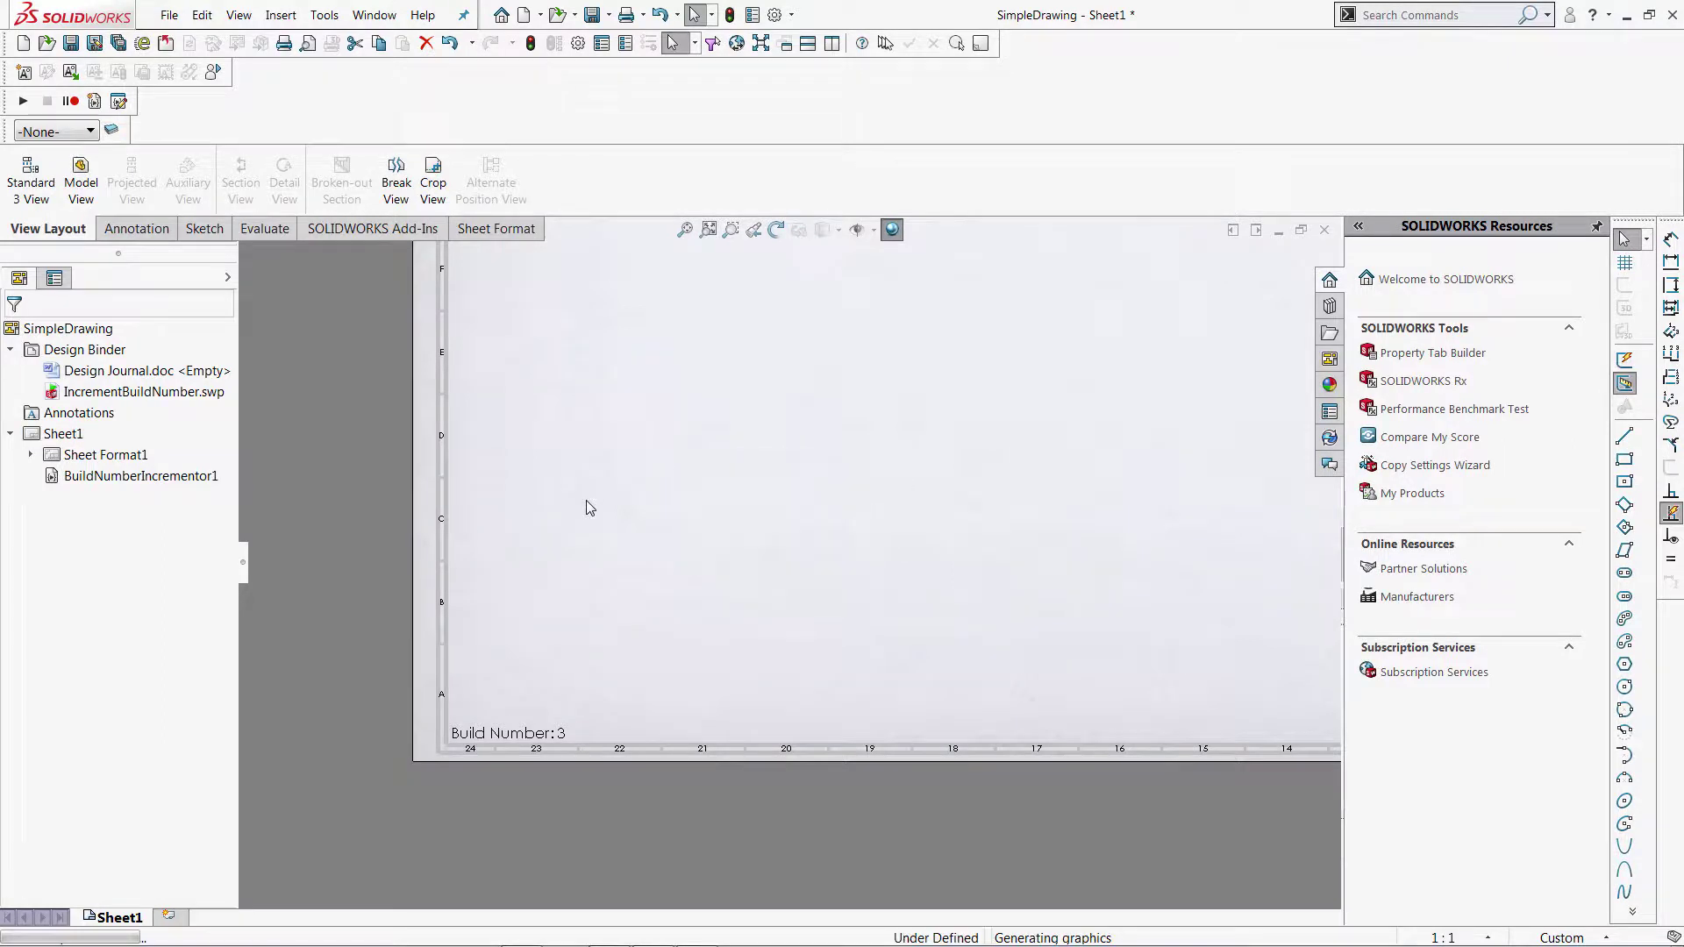
- Suppress and unsuppress BuildNumberIncrementor1, then rebuild twice to reach Build Number: 7
{"action": "right_click", "coordinate": [165, 476]}
{"action": "left_click", "coordinate": [221, 508]}
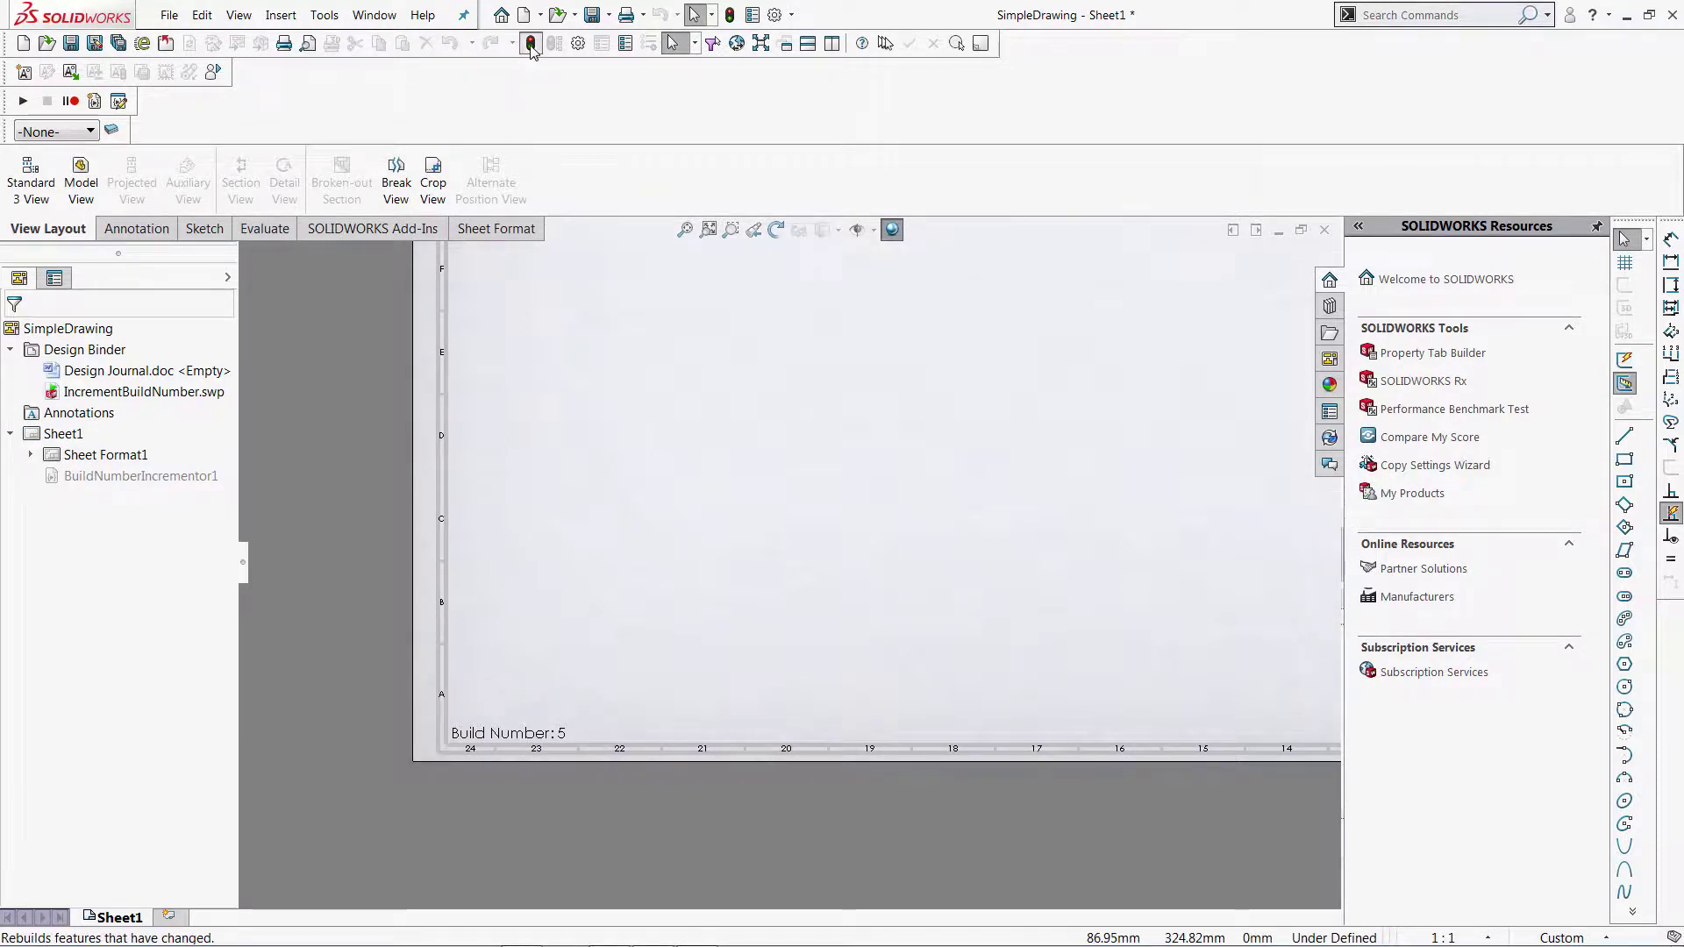
{"action": "right_click", "coordinate": [180, 478]}
{"action": "left_click", "coordinate": [242, 515]}
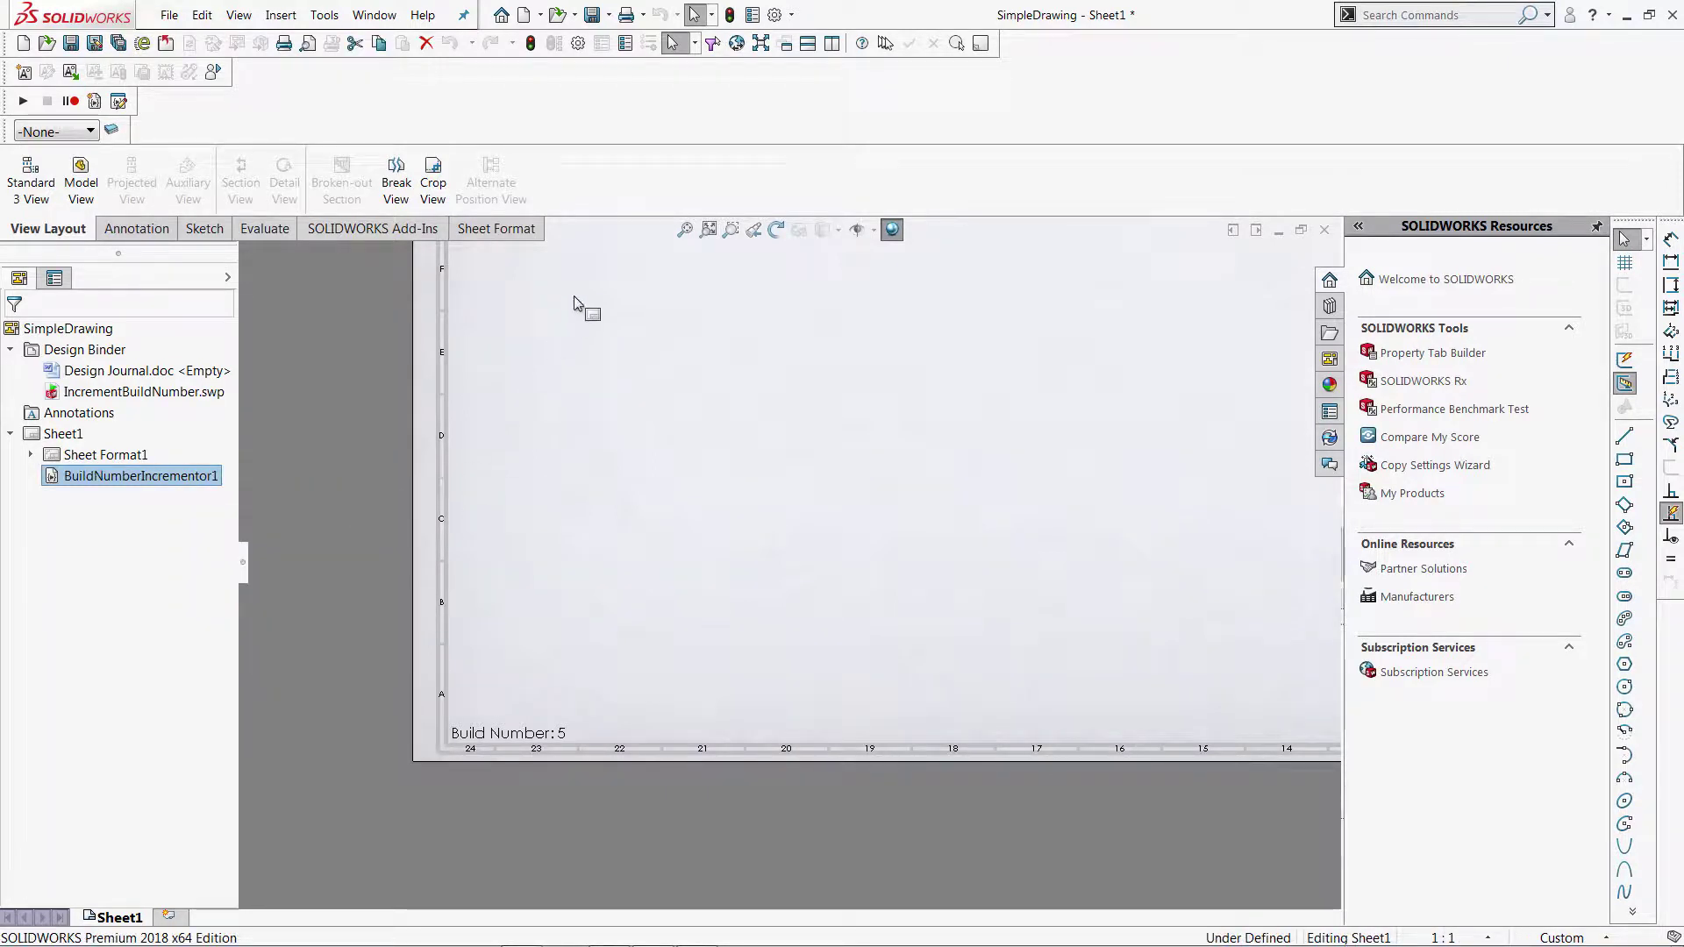
{"action": "left_click", "coordinate": [531, 49]}
{"action": "left_click", "coordinate": [532, 49]}
- Save the drawing and close it
{"action": "left_click", "coordinate": [692, 432]}
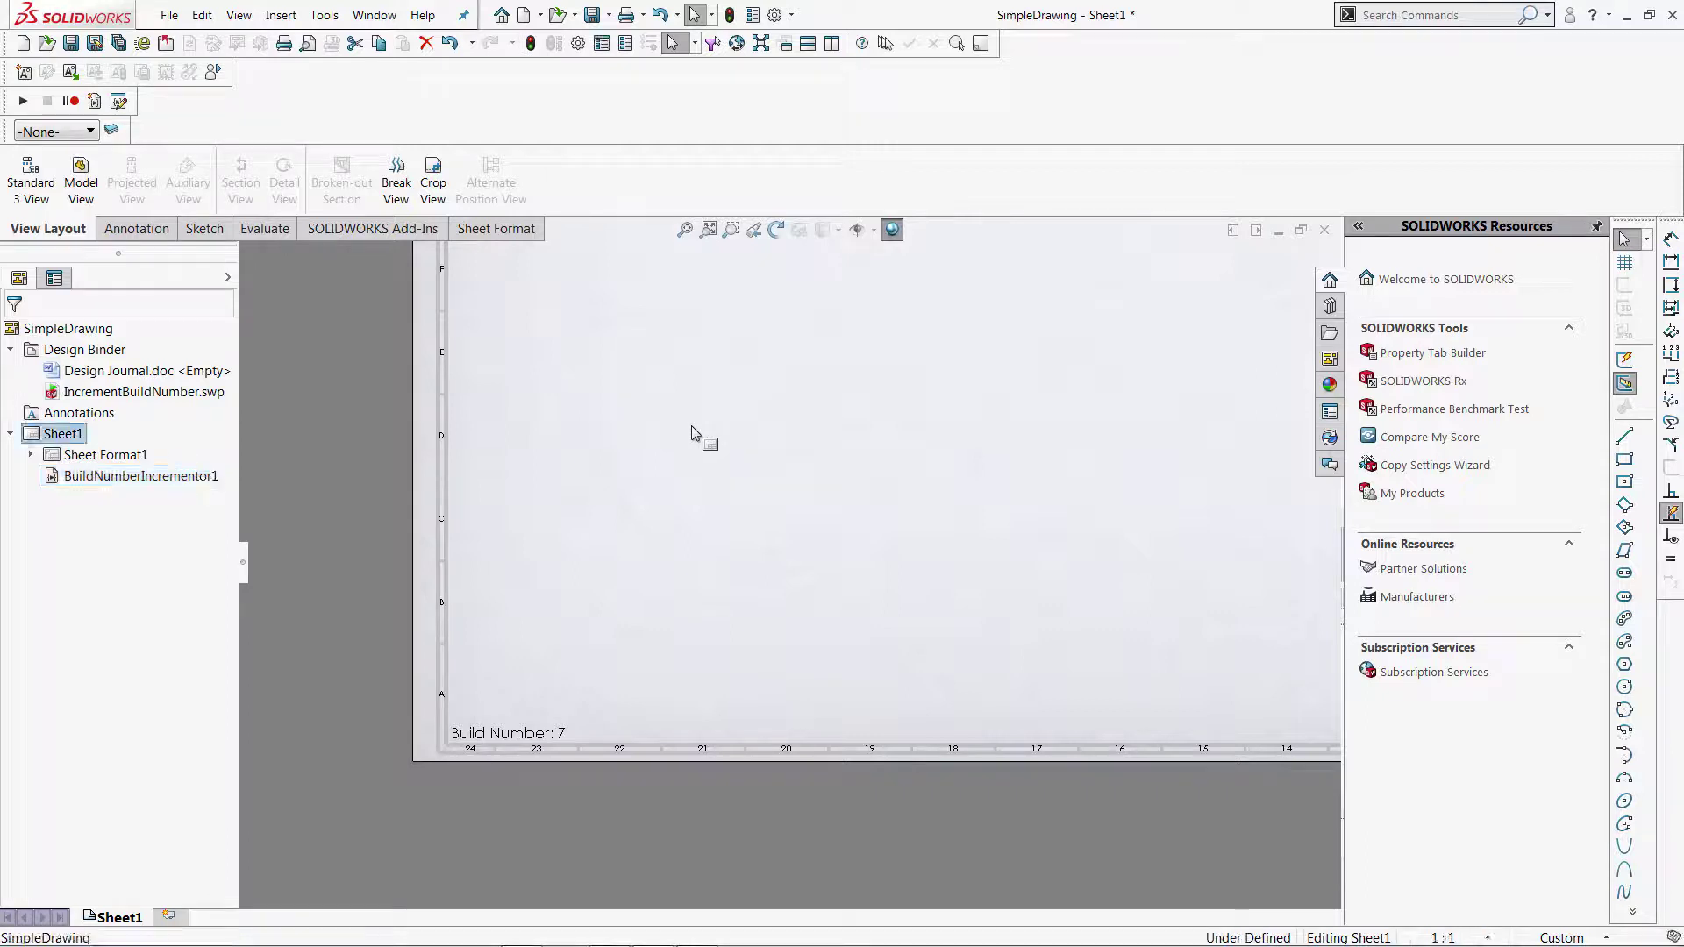
{"action": "key", "text": "ctrl+s"}
{"action": "left_click", "coordinate": [1324, 232]}
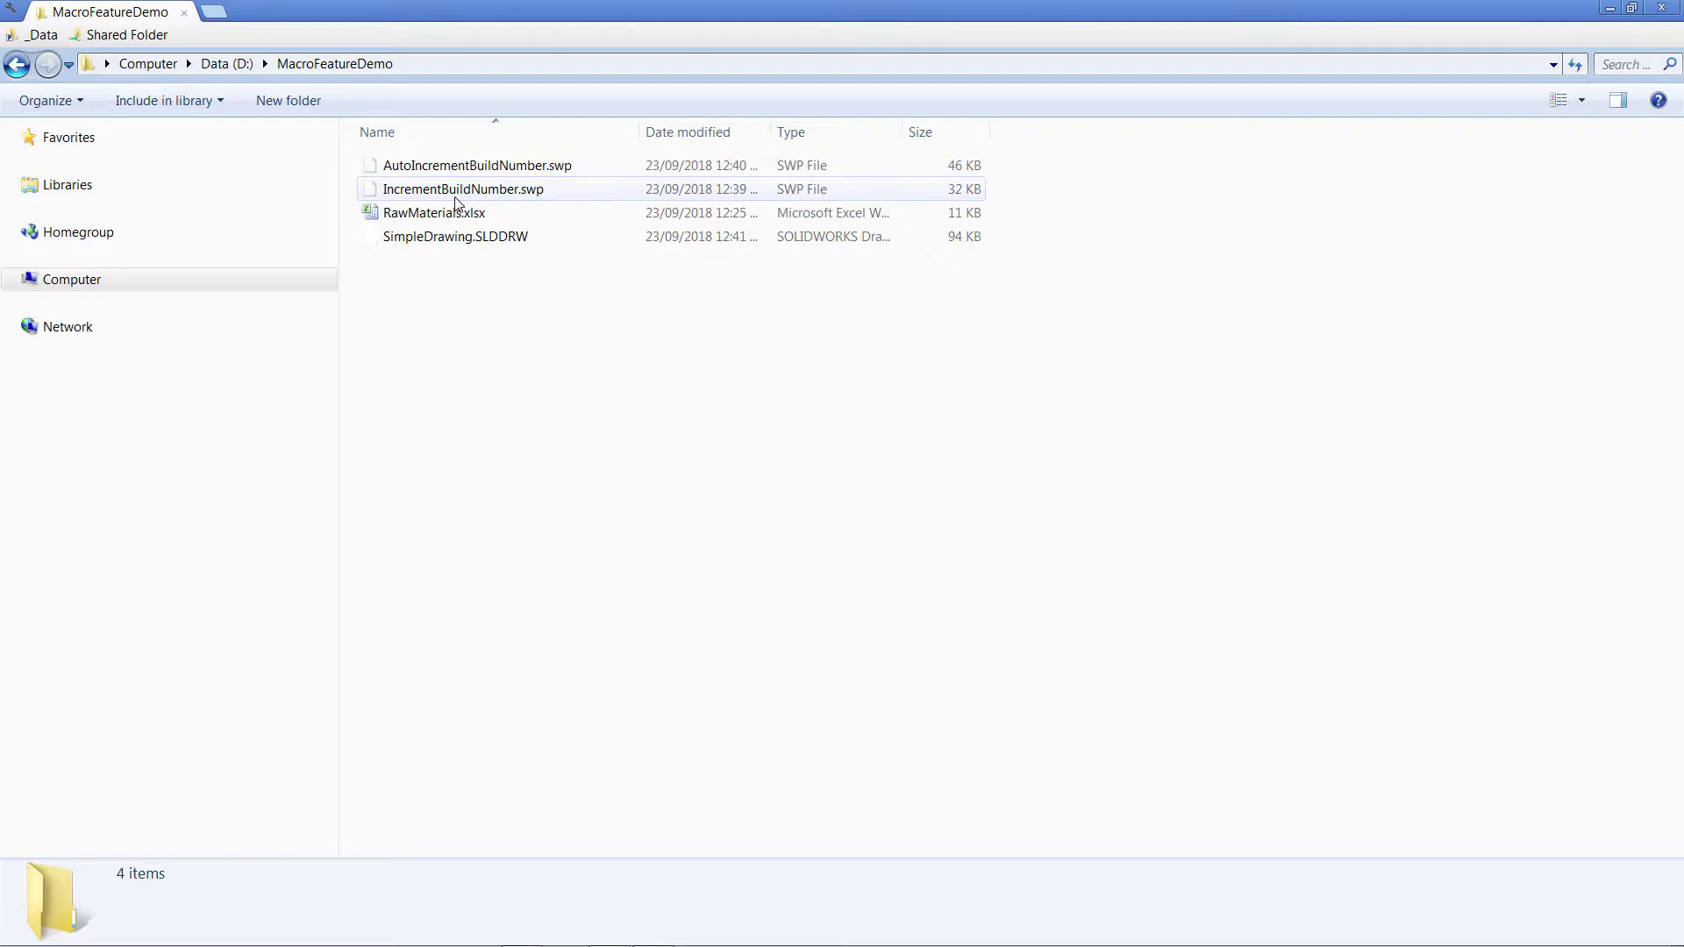
- Delete IncrementBuildNumber.swp and AutoIncrementBuildNumber.swp from the MacroFeatureDemo folder
{"action": "left_click", "coordinate": [478, 189]}
{"action": "left_click", "coordinate": [478, 166], "text": "ctrl"}
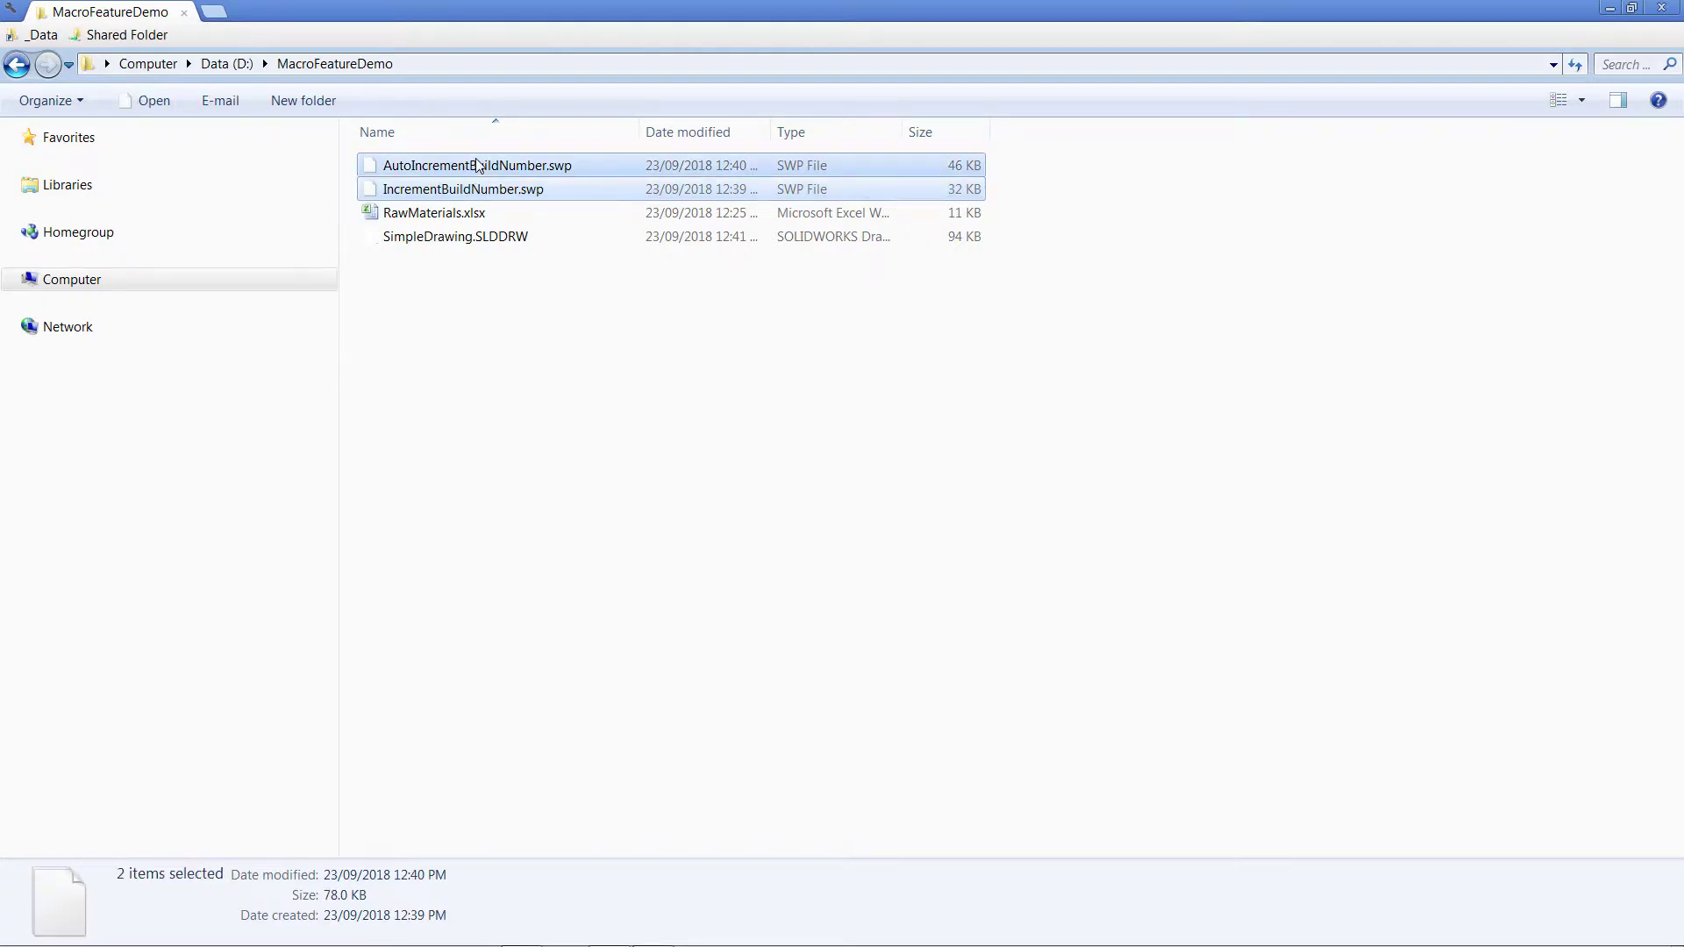
{"action": "key", "text": "Delete"}
{"action": "left_click", "coordinate": [937, 505]}
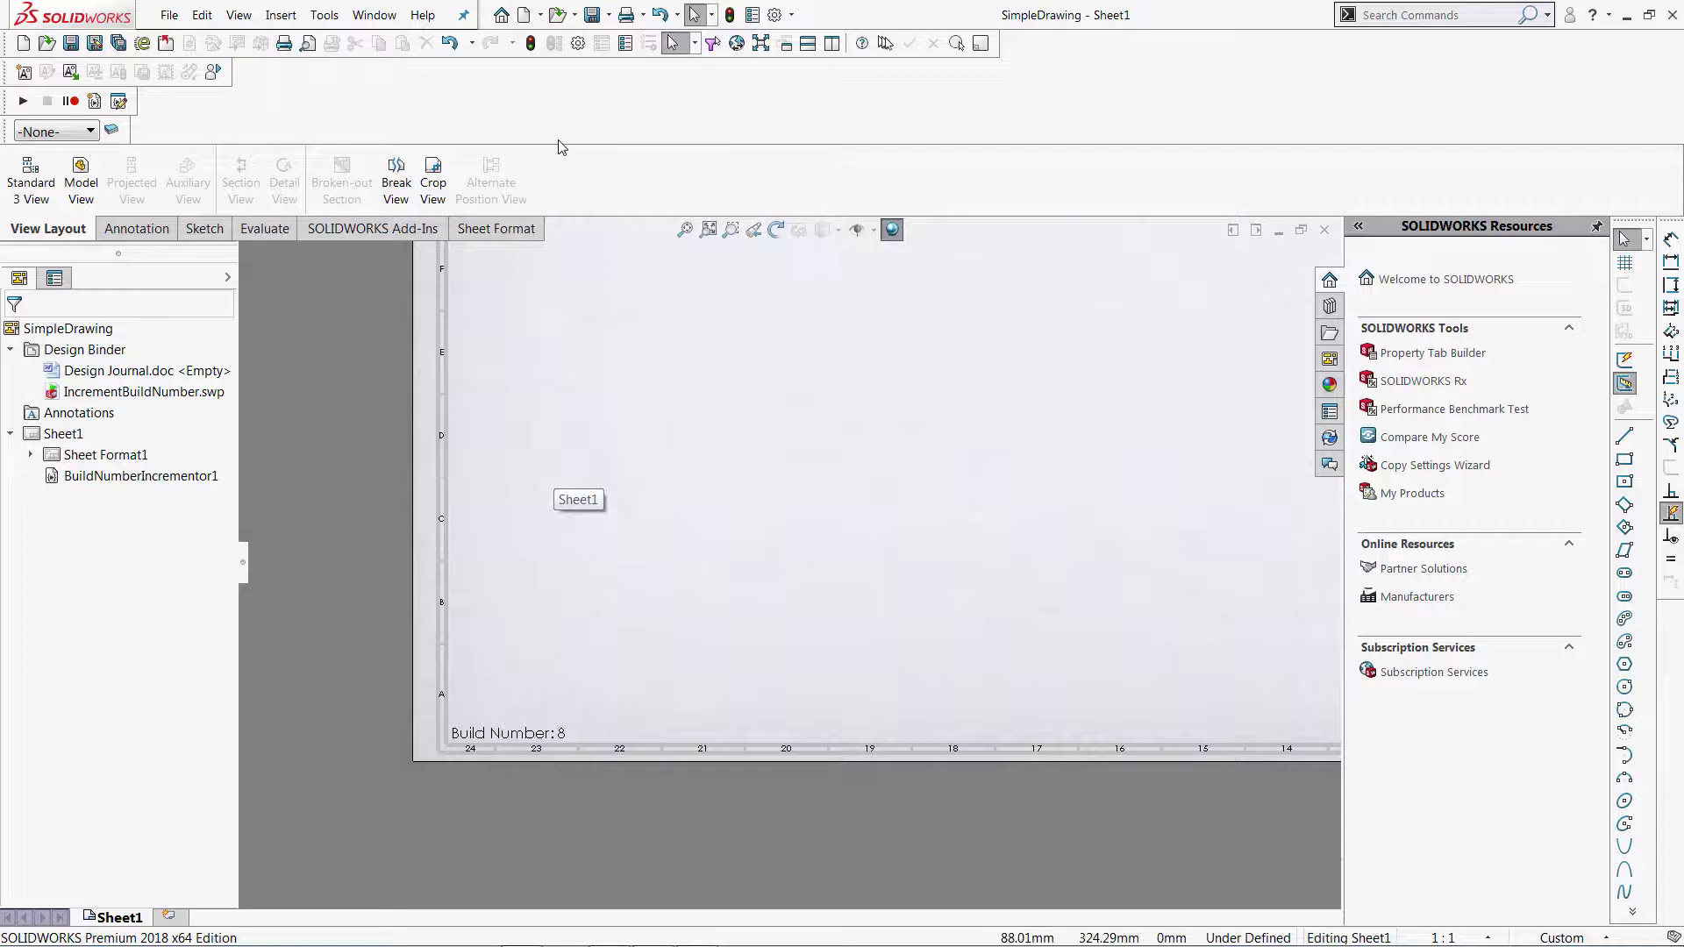
- Rebuild the reopened SimpleDrawing four times, raising the note to Build Number: 12
{"action": "left_click", "coordinate": [532, 45]}
{"action": "left_click", "coordinate": [532, 45]}
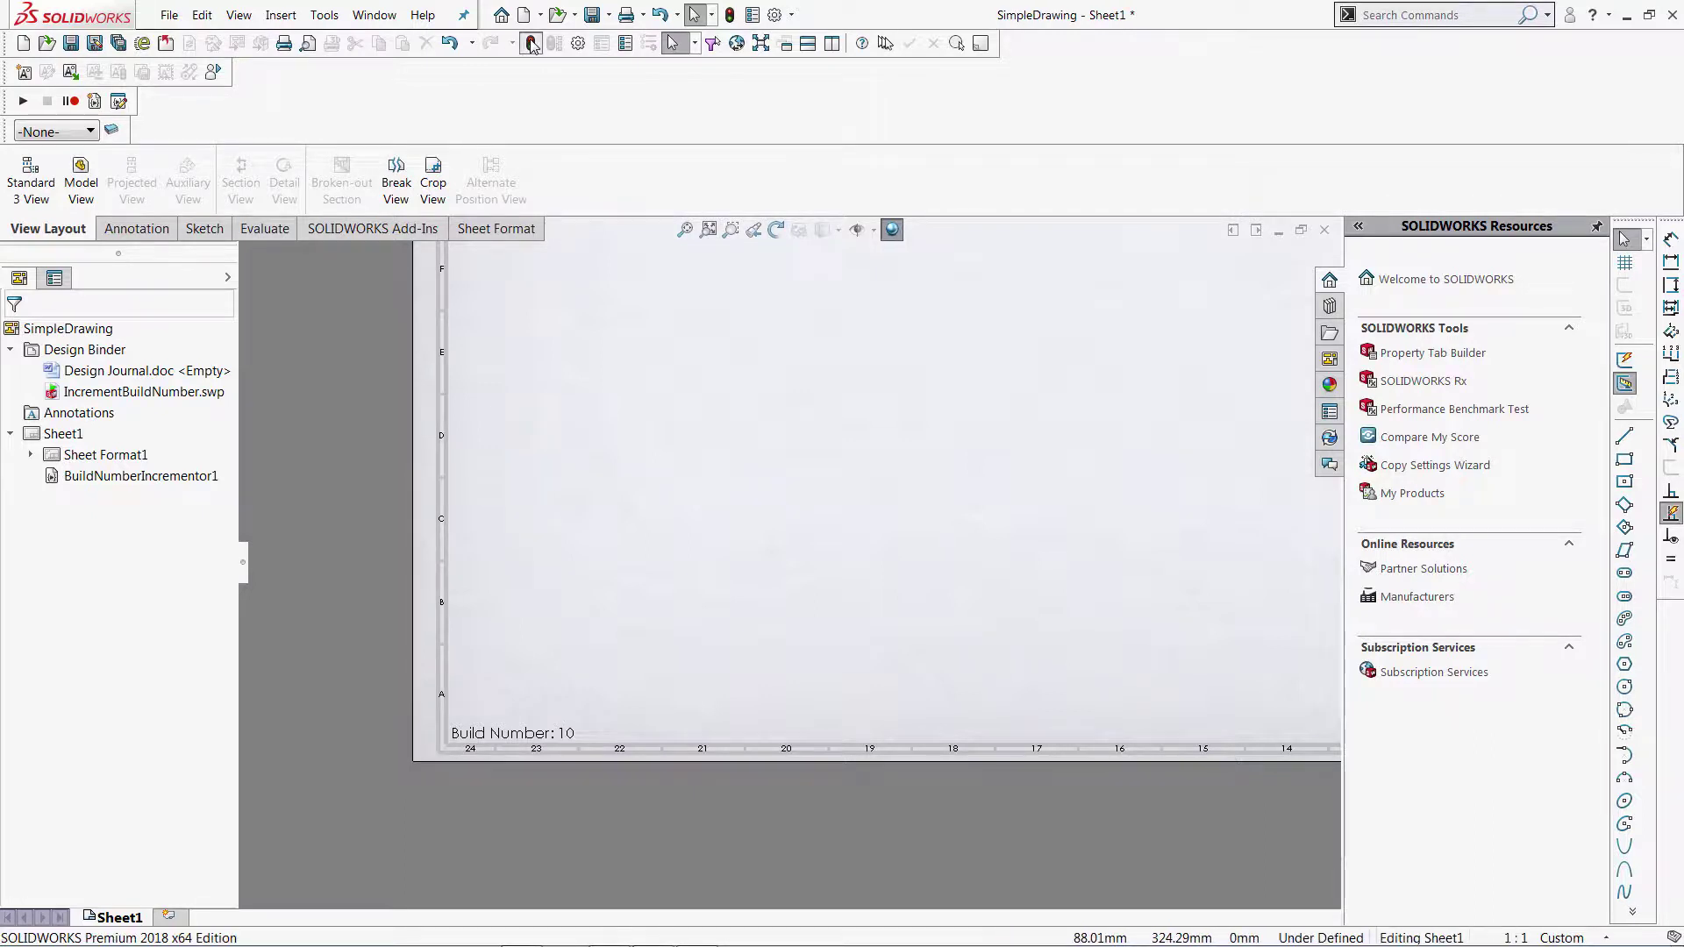
{"action": "left_click", "coordinate": [532, 44]}
{"action": "left_click", "coordinate": [532, 45]}
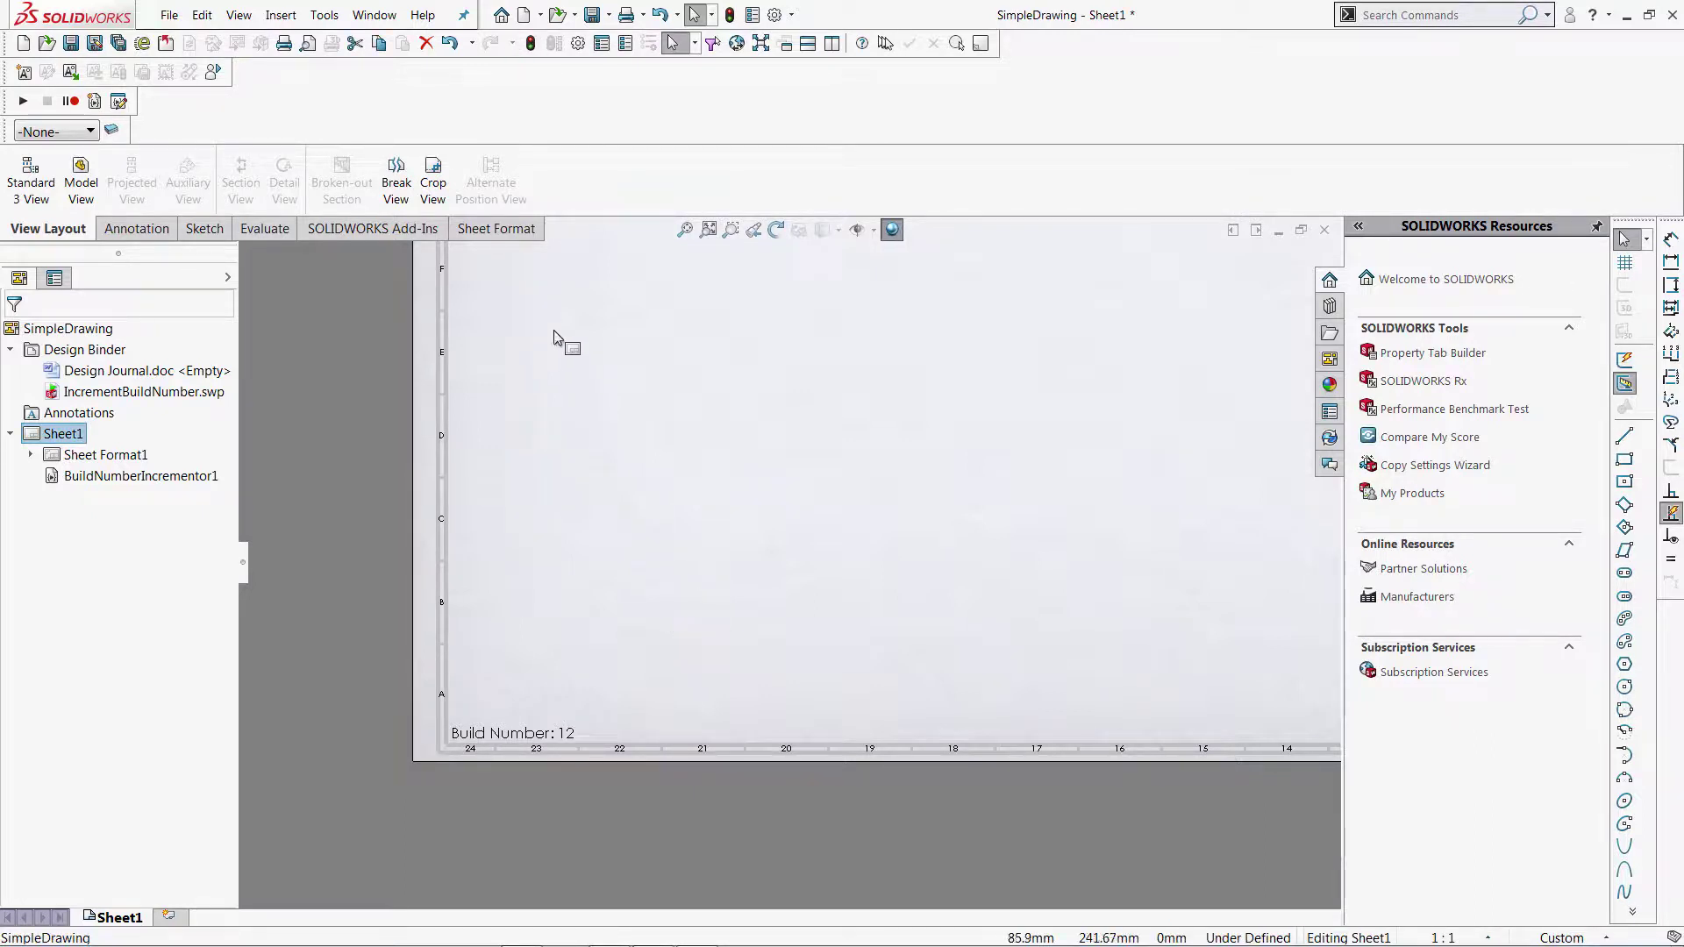
- Save the drawing as a Drawing Templates file named BuildNumberDrawing
{"action": "left_click", "coordinate": [169, 15]}
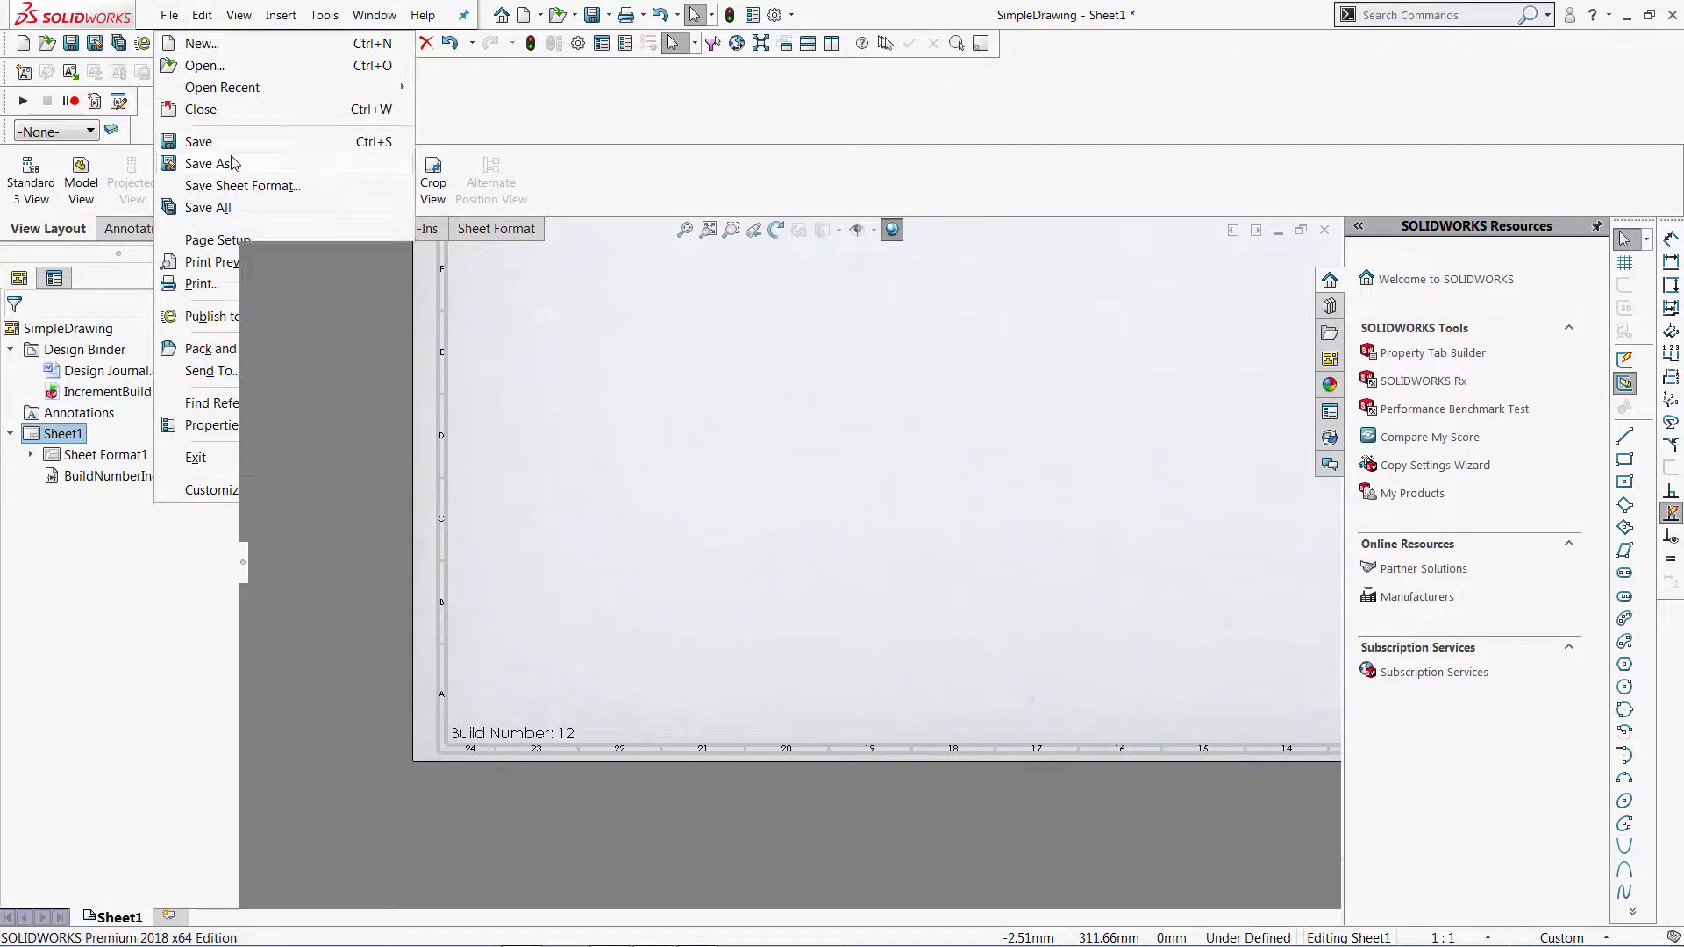
{"action": "left_click", "coordinate": [201, 165]}
{"action": "left_click", "coordinate": [818, 658]}
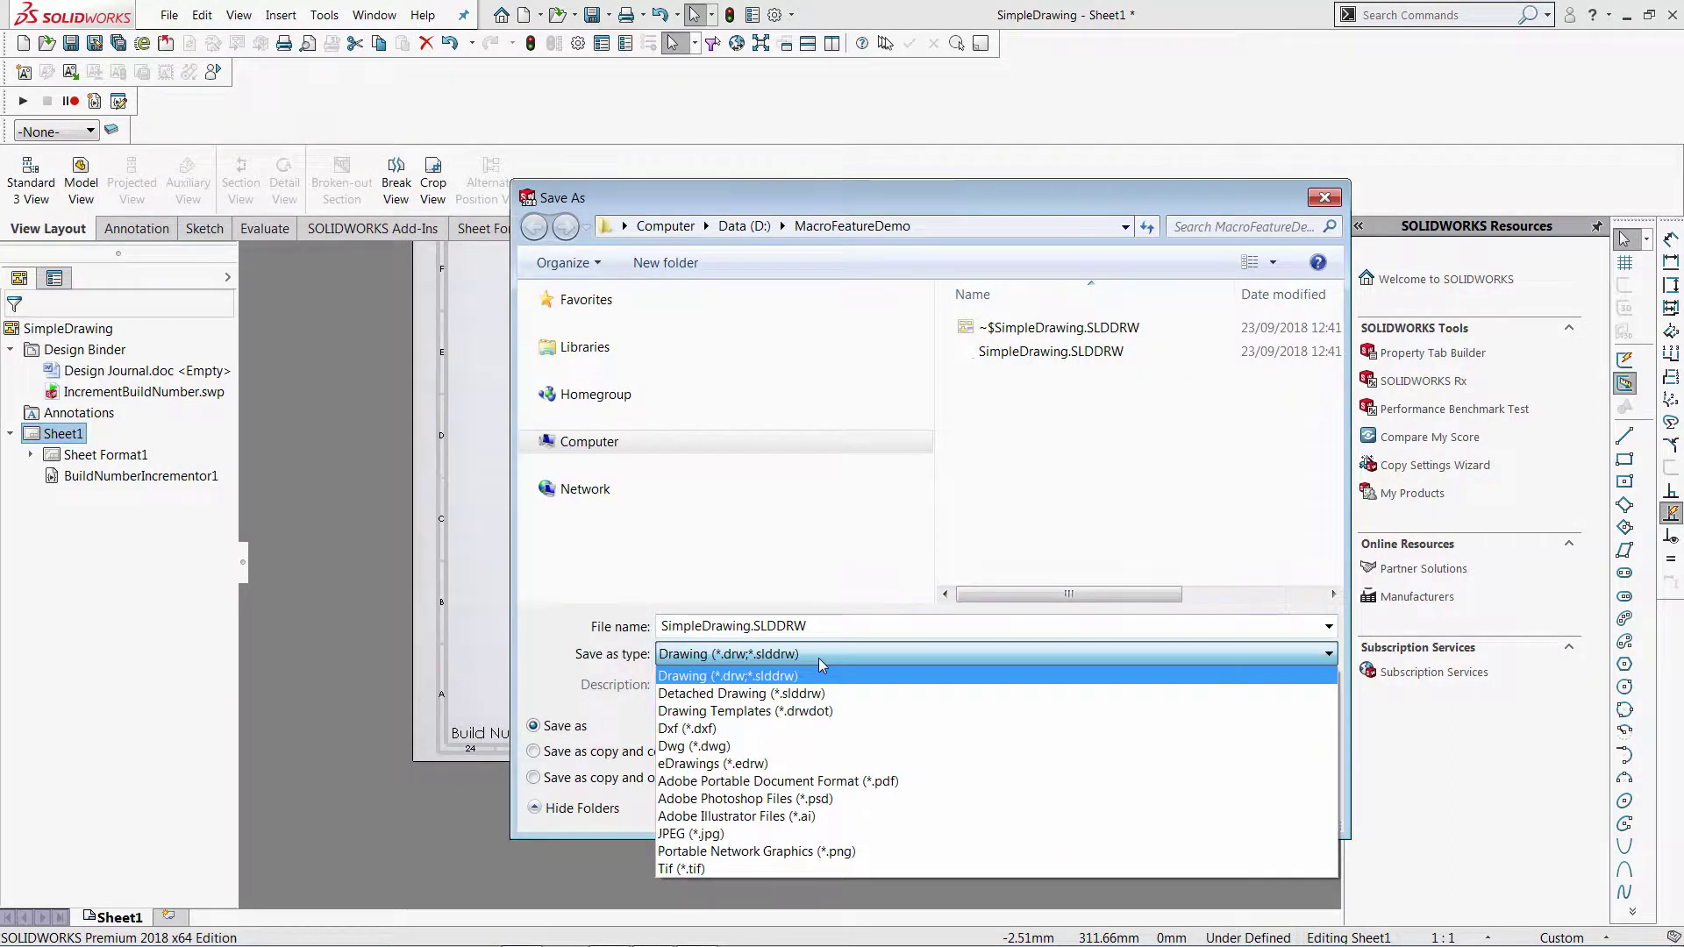
{"action": "left_click", "coordinate": [811, 713]}
{"action": "left_click", "coordinate": [701, 625]}
{"action": "key", "text": "BackSpace"}
{"action": "key", "text": "BackSpace"}
{"action": "key", "text": "BackSpace"}
{"action": "key", "text": "BackSpace"}
{"action": "key", "text": "BackSpace"}
{"action": "key", "text": "BackSpace"}
{"action": "type", "text": "BuildNumber"}
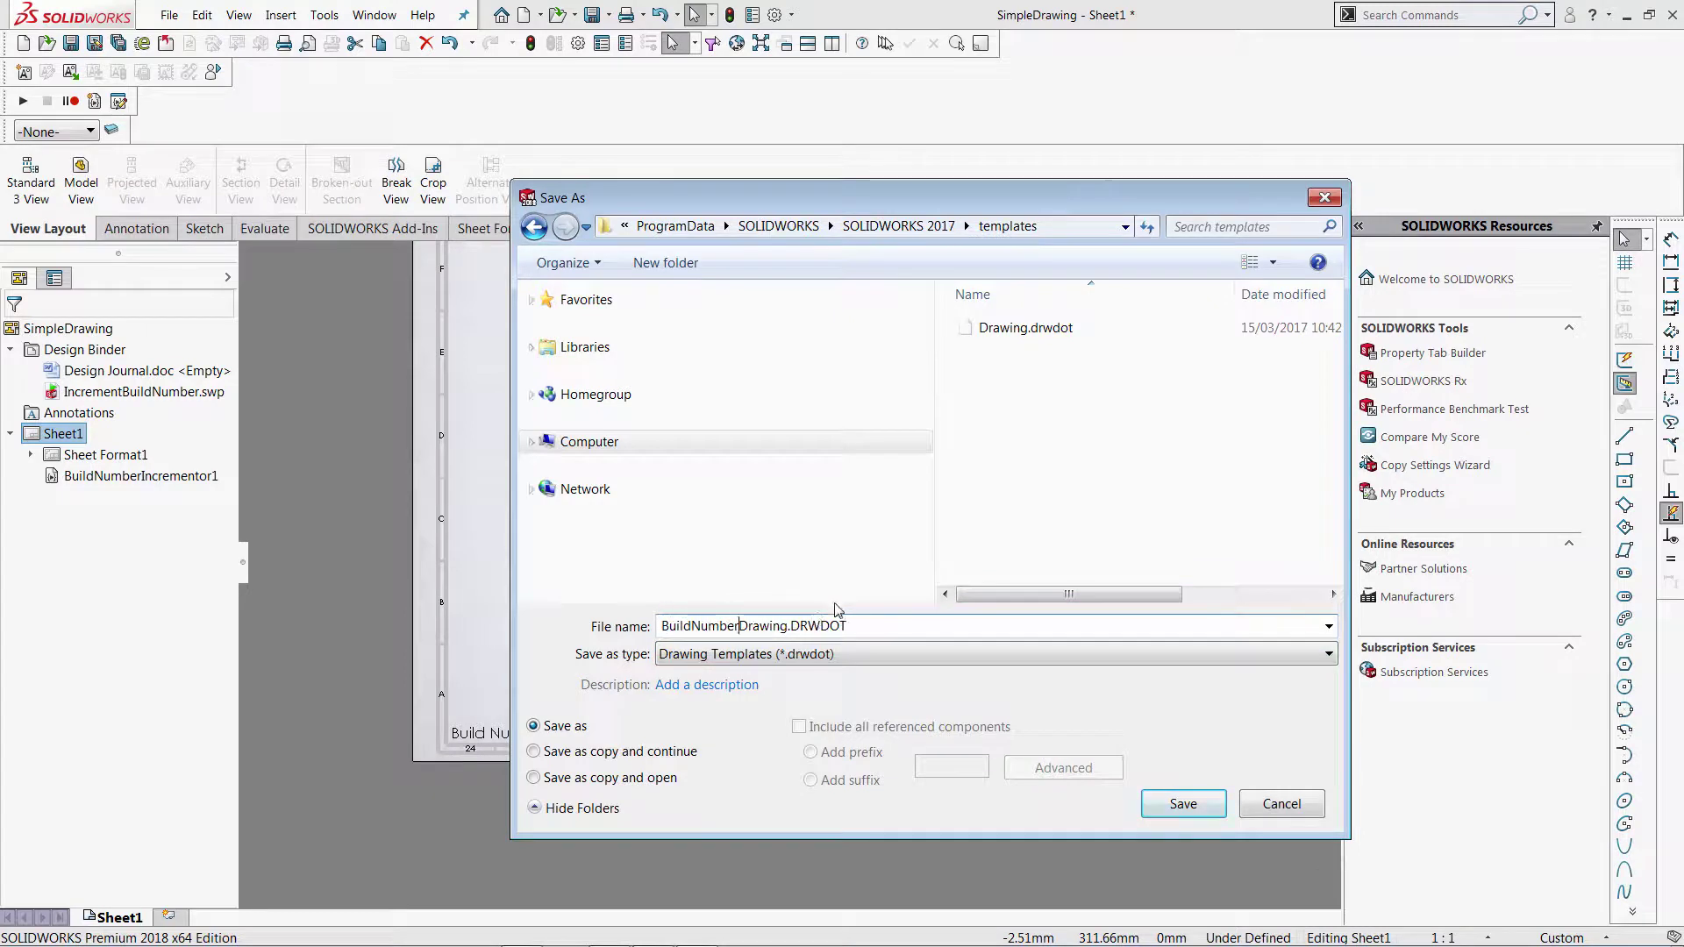
{"action": "left_click", "coordinate": [1193, 806]}
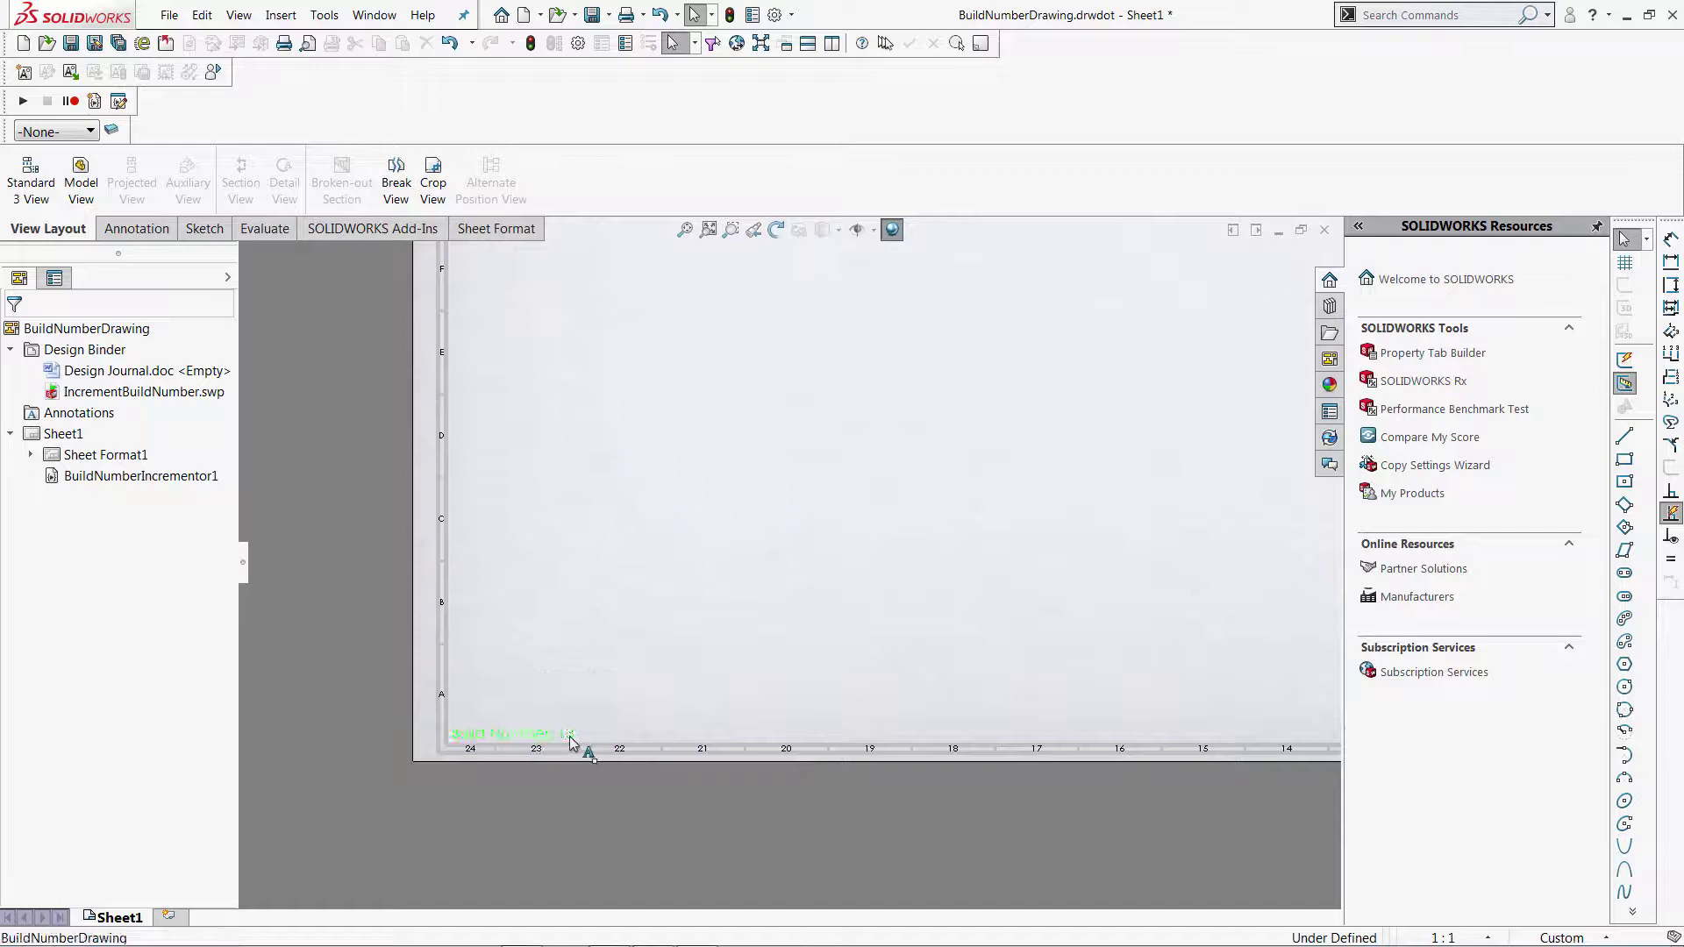
- Reset the note to Build Number: 0, save the template and close it
{"action": "double_click", "coordinate": [571, 735]}
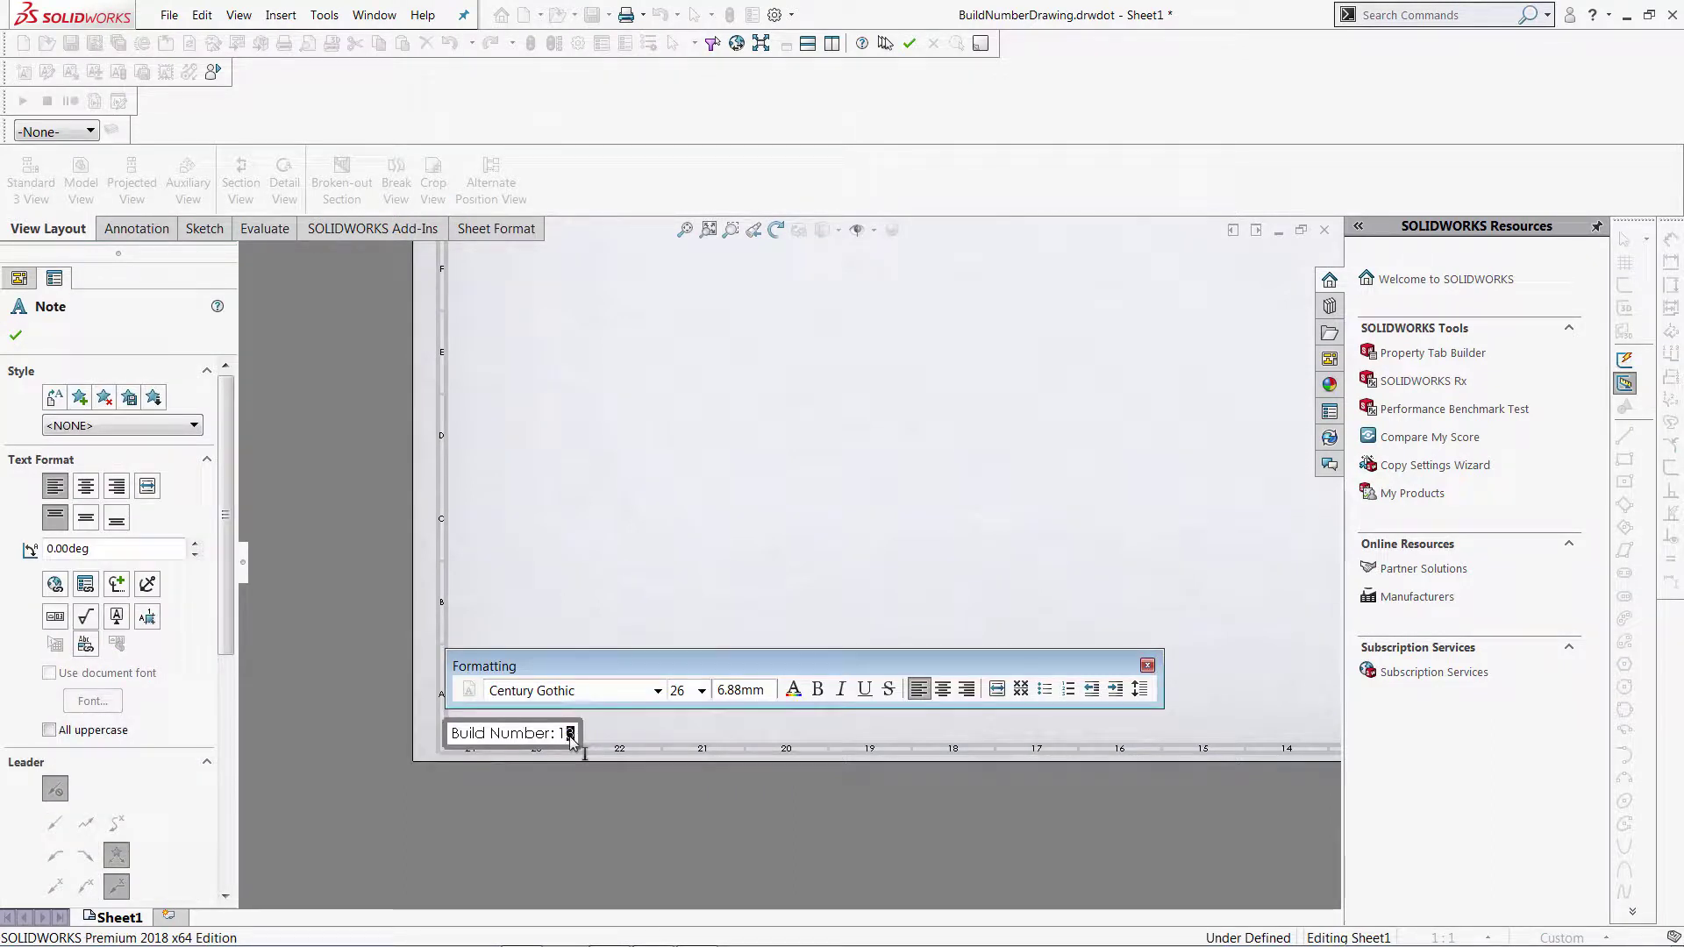
{"action": "type", "text": "0"}
{"action": "left_click", "coordinate": [779, 551]}
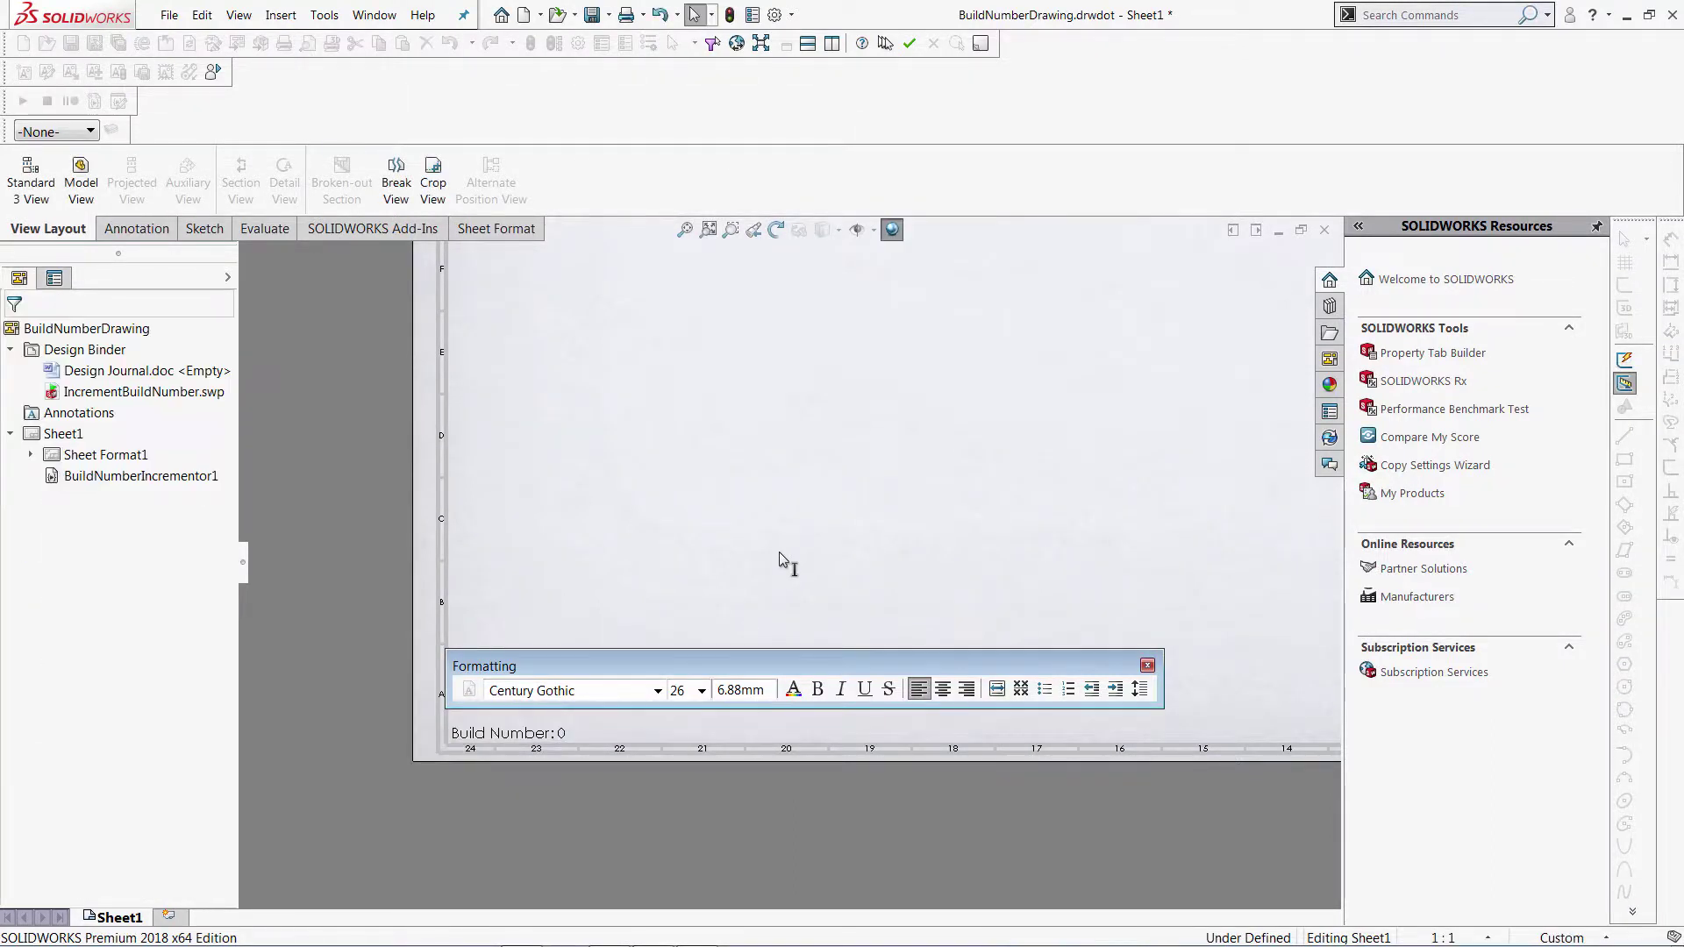
{"action": "key", "text": "ctrl+s"}
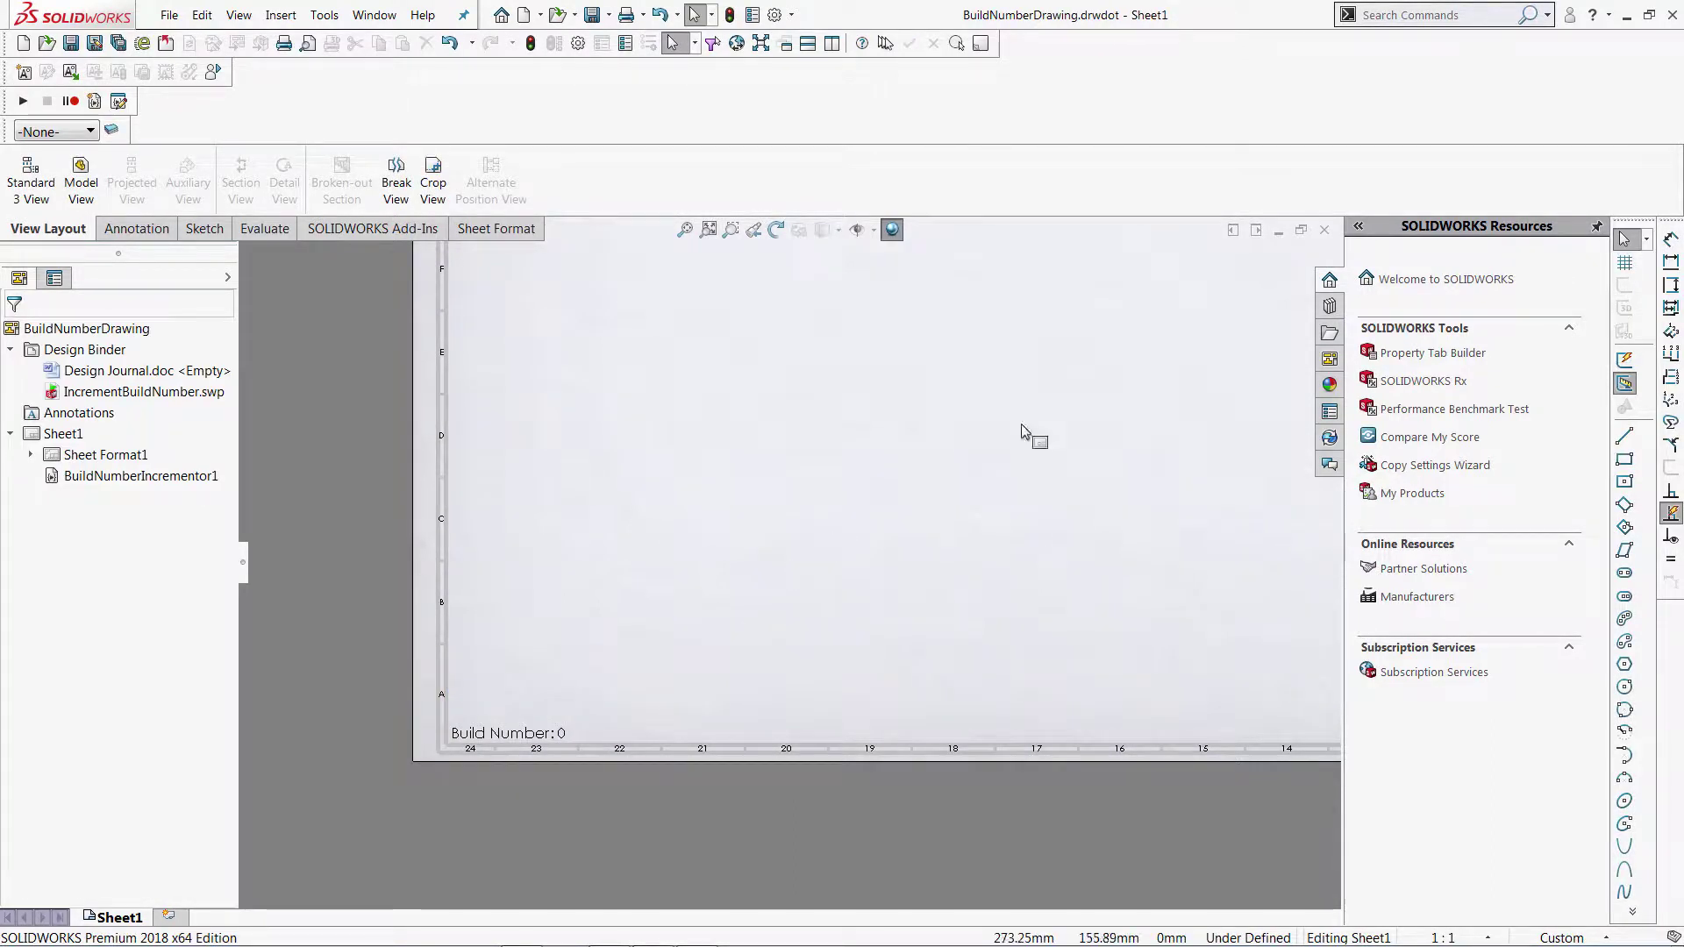
{"action": "left_click", "coordinate": [1326, 230]}
- Create a new drawing from the BuildNumberDrawing template without inserting a model view
{"action": "left_click", "coordinate": [170, 15]}
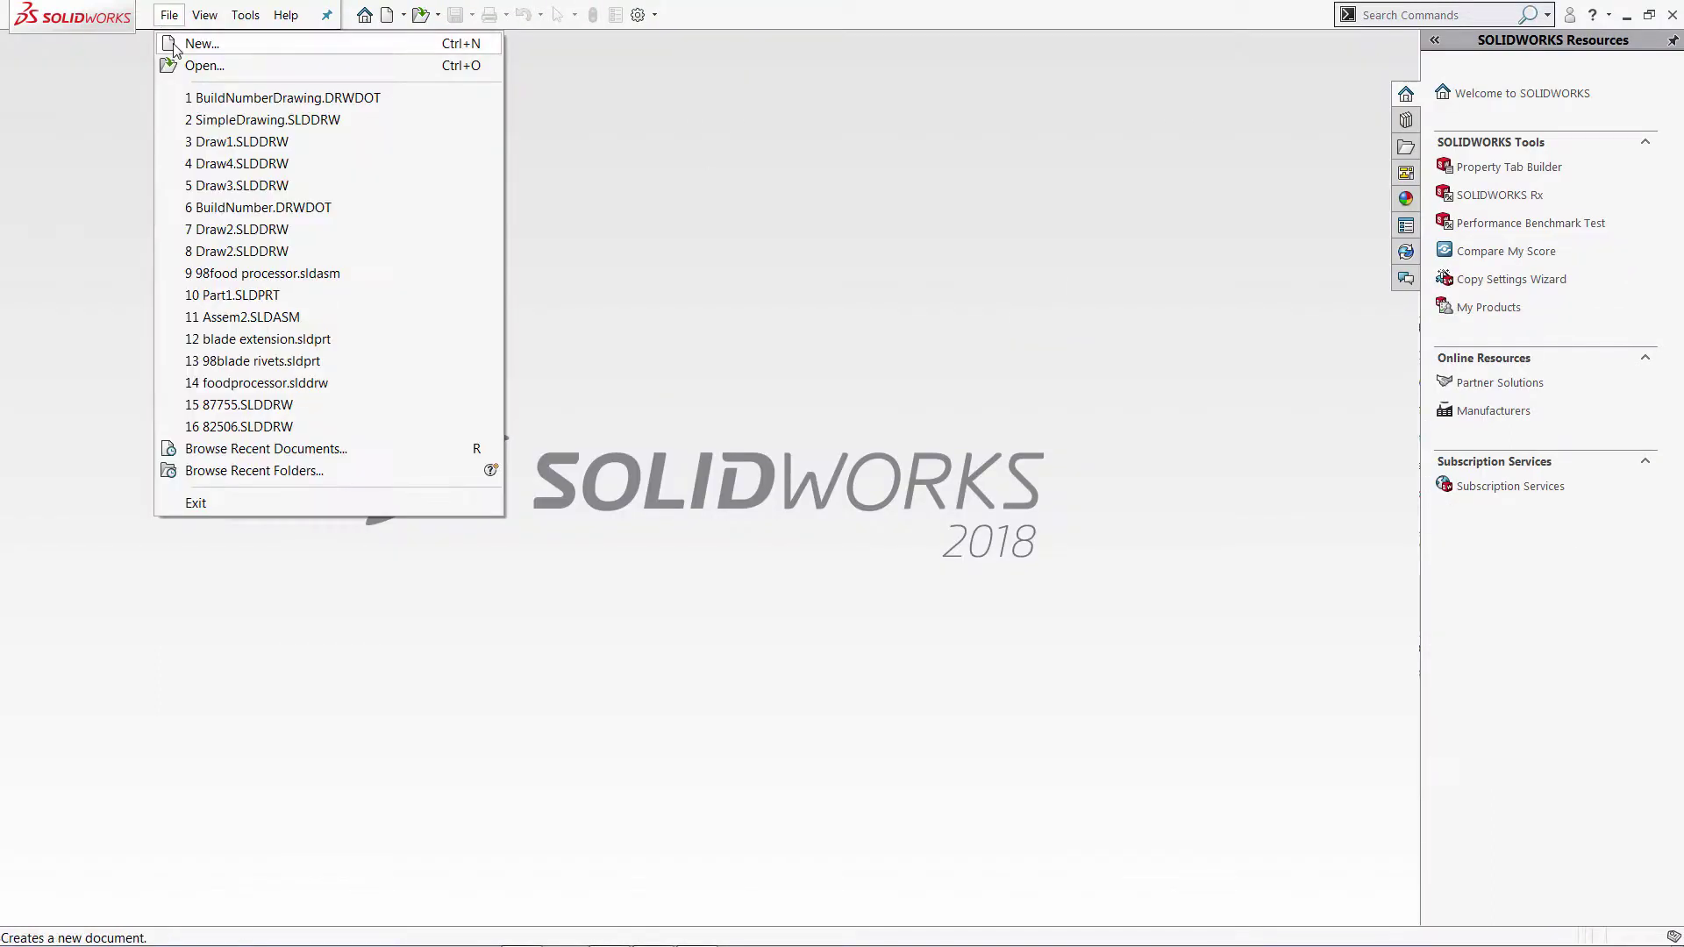
{"action": "double_click", "coordinate": [250, 126]}
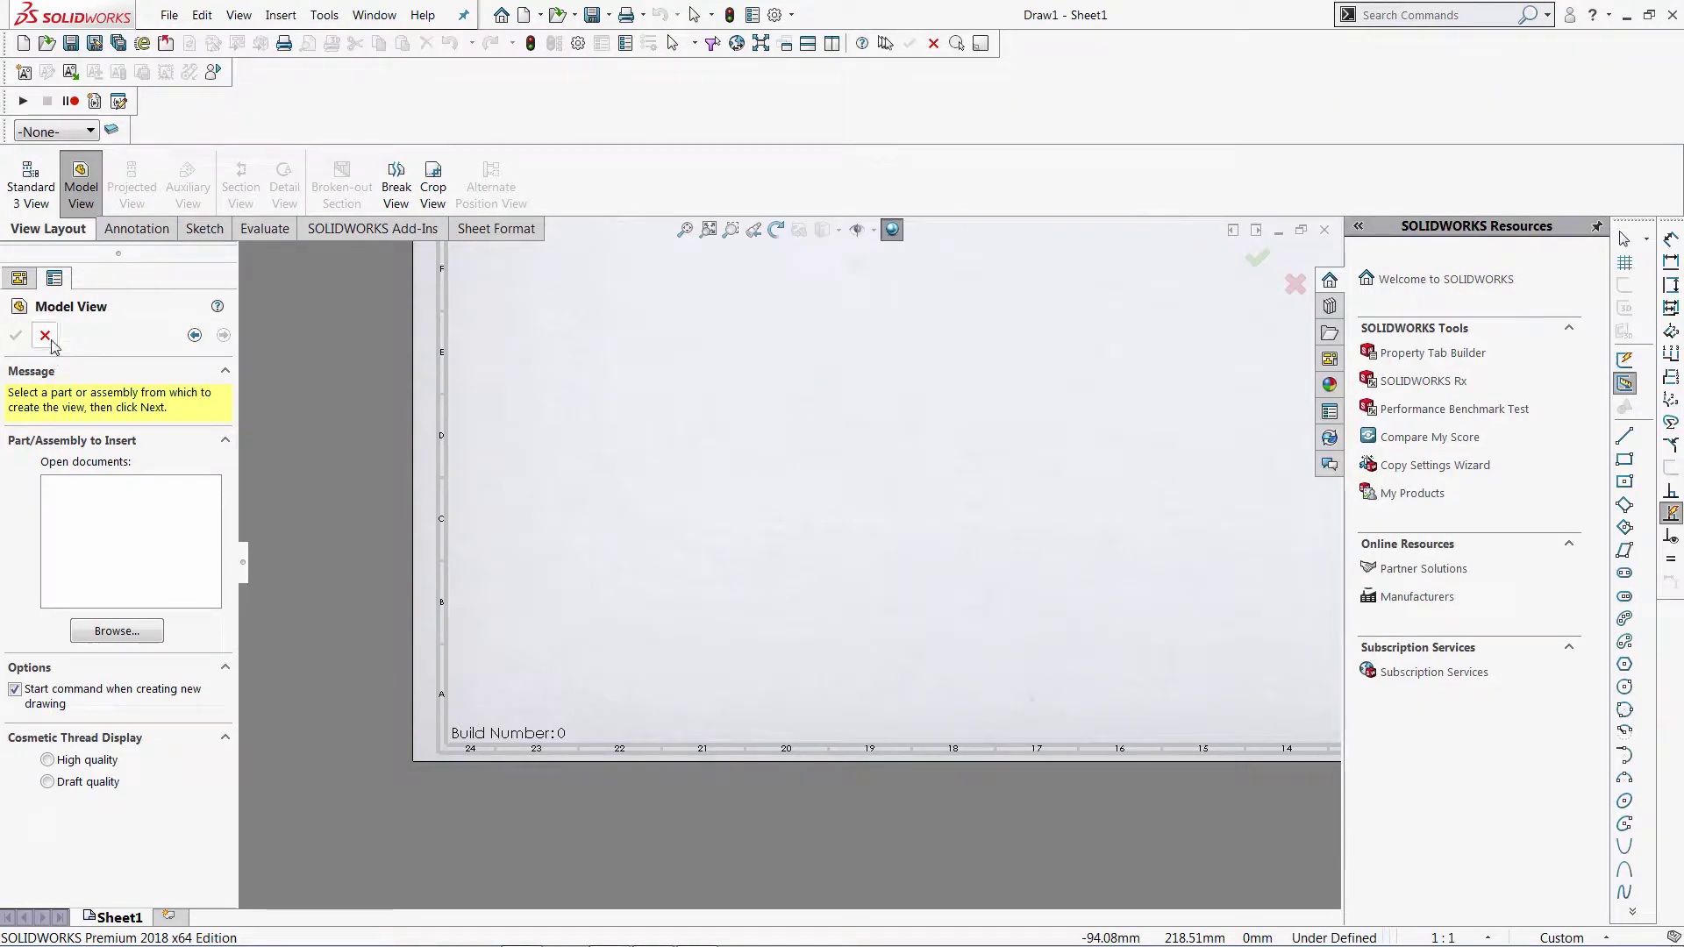
{"action": "key", "text": "Escape"}
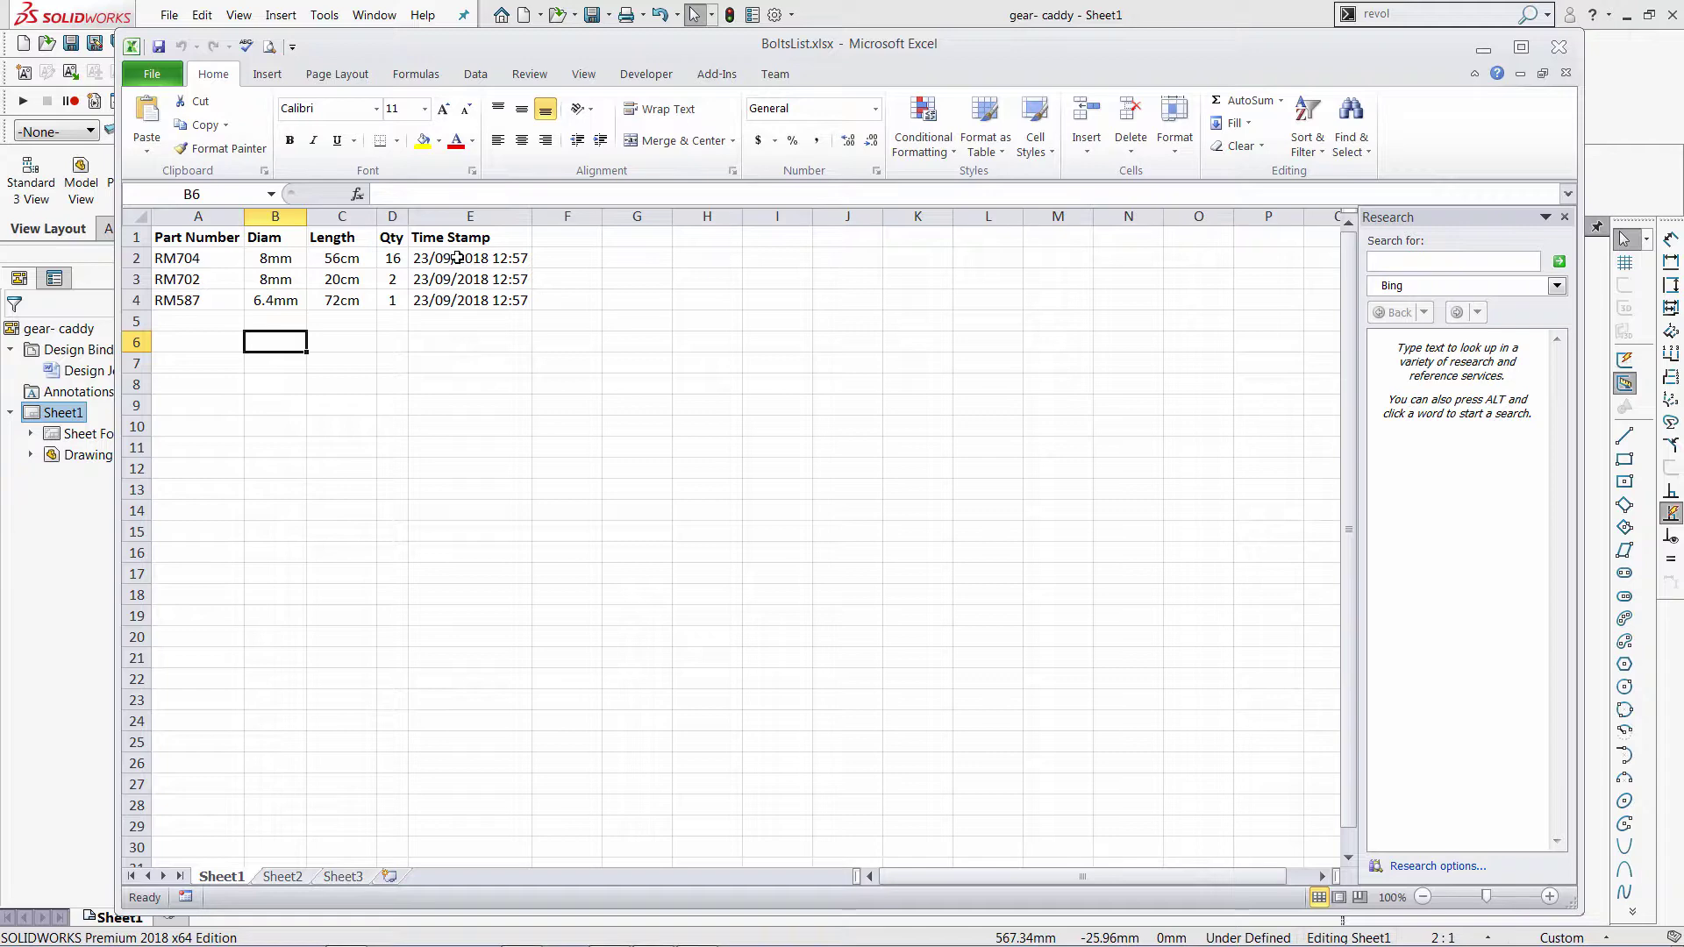
- Check the =NOW() formula in cell E2 of BoltsList.xlsx, then return to the gear- caddy drawing
{"action": "left_click", "coordinate": [457, 257]}
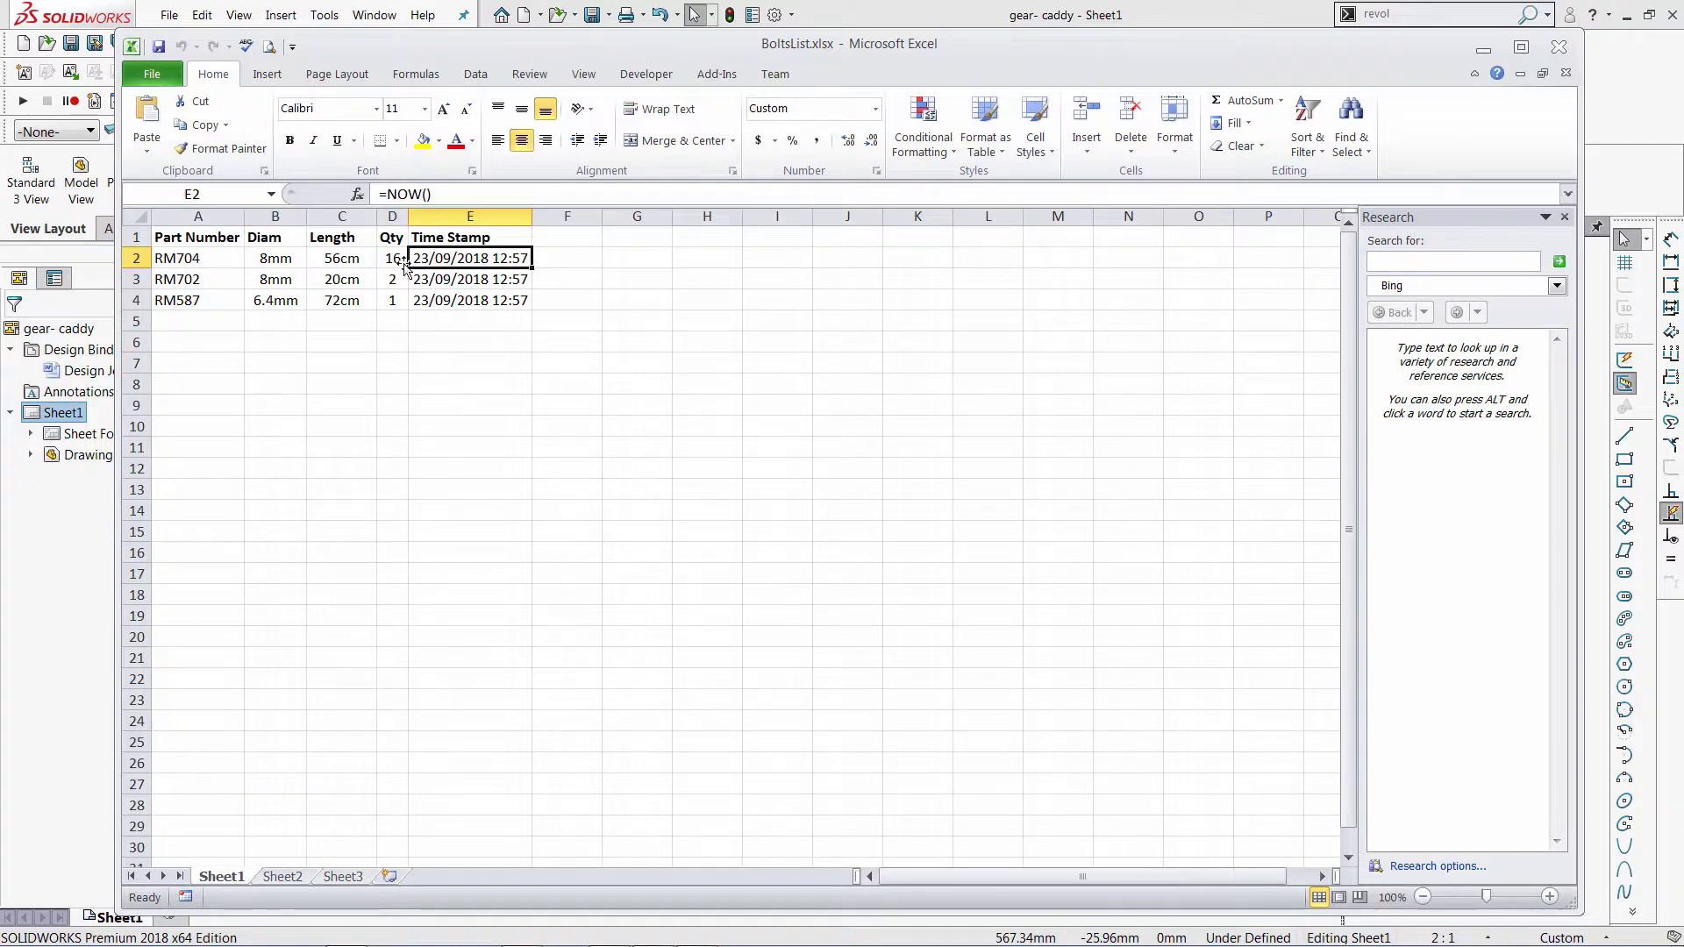
{"action": "left_click", "coordinate": [426, 379]}
{"action": "left_click", "coordinate": [111, 20]}
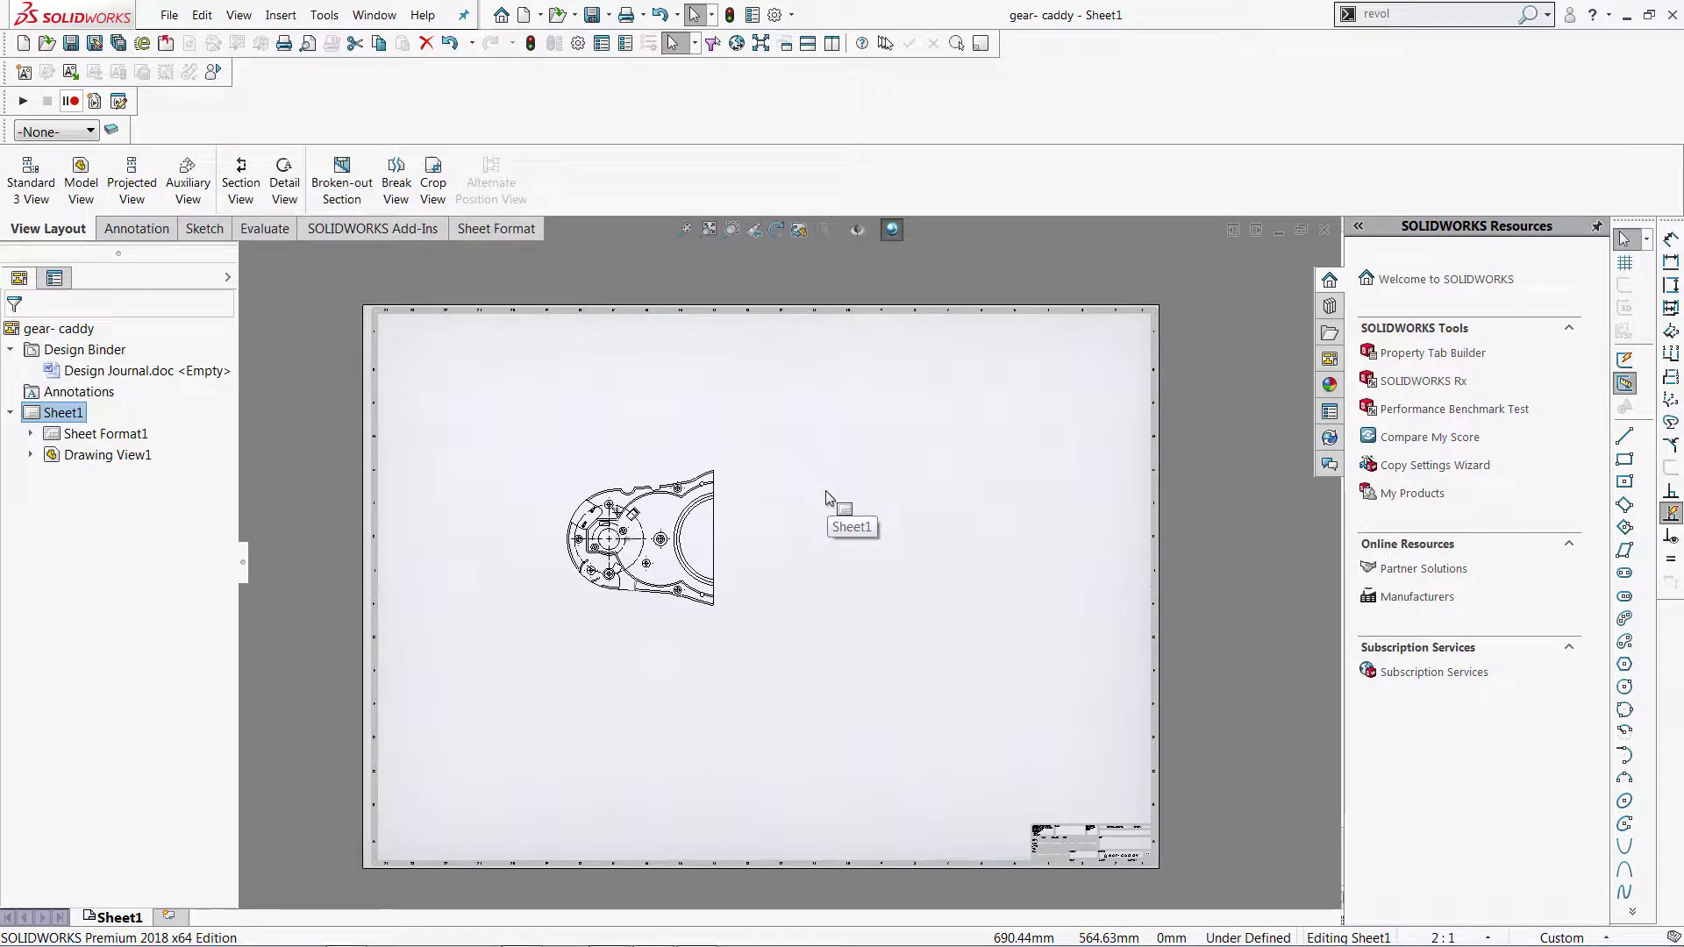
- Browse CodeStack's SOLIDWORKS macros to the Link And Auto Update General Table To Excel article
{"action": "key", "text": "alt+Tab"}
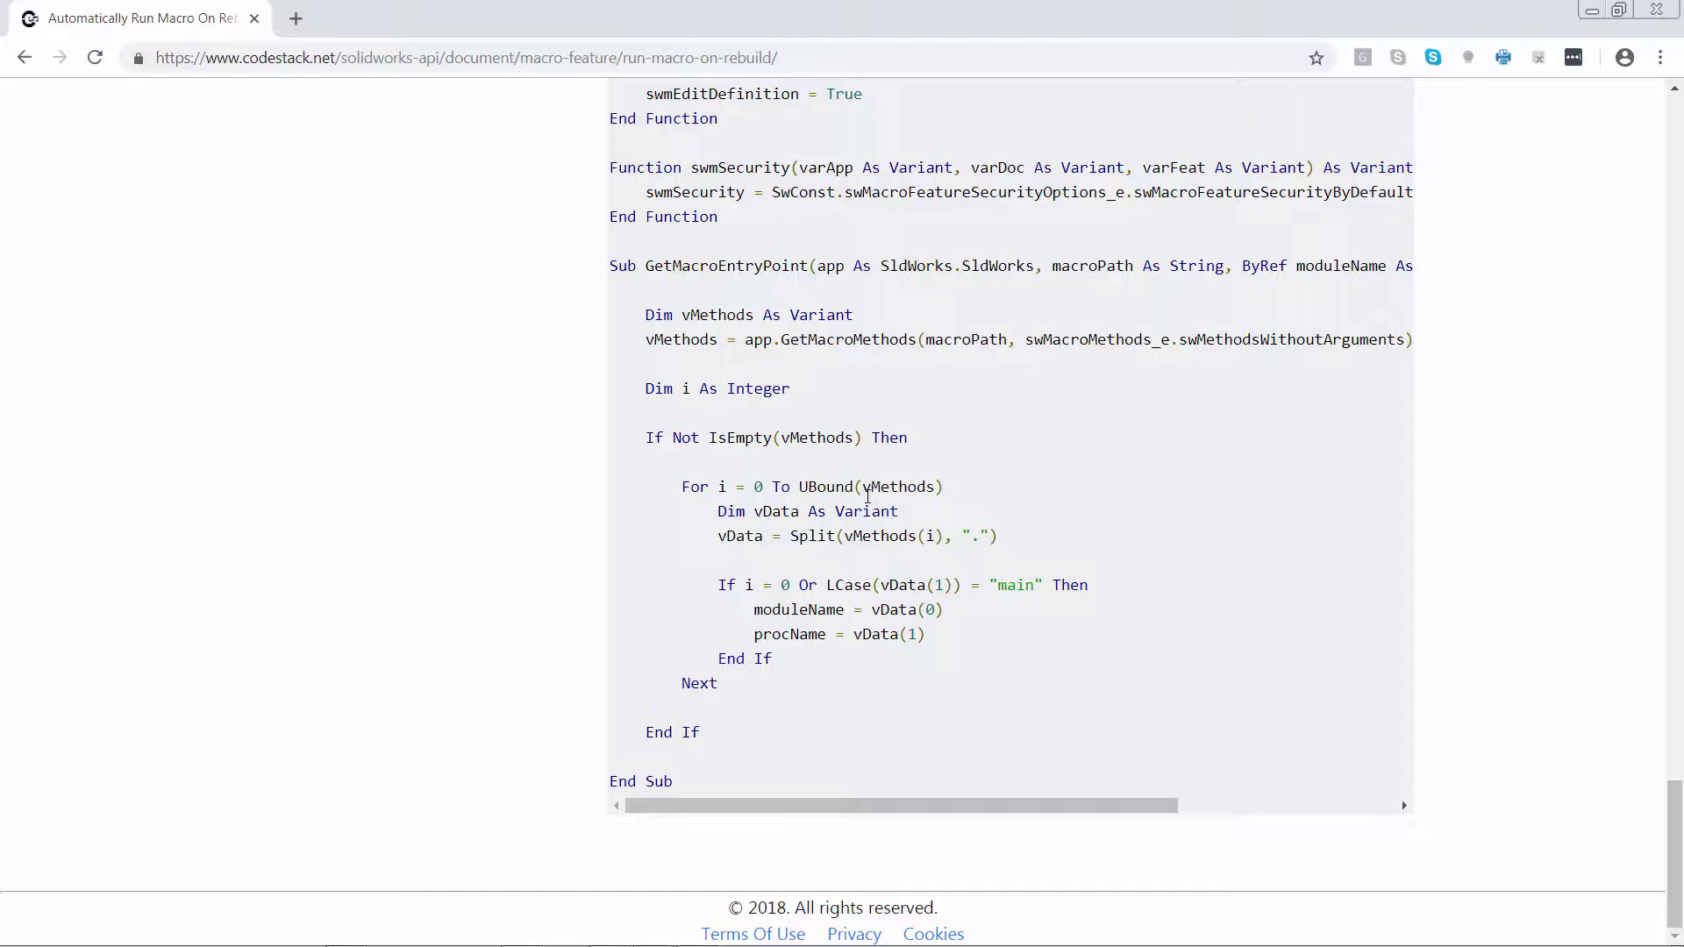
{"action": "scroll", "coordinate": [552, 394], "scroll_direction": "up", "scroll_amount": 15}
{"action": "scroll", "coordinate": [427, 395], "scroll_direction": "up", "scroll_amount": 15}
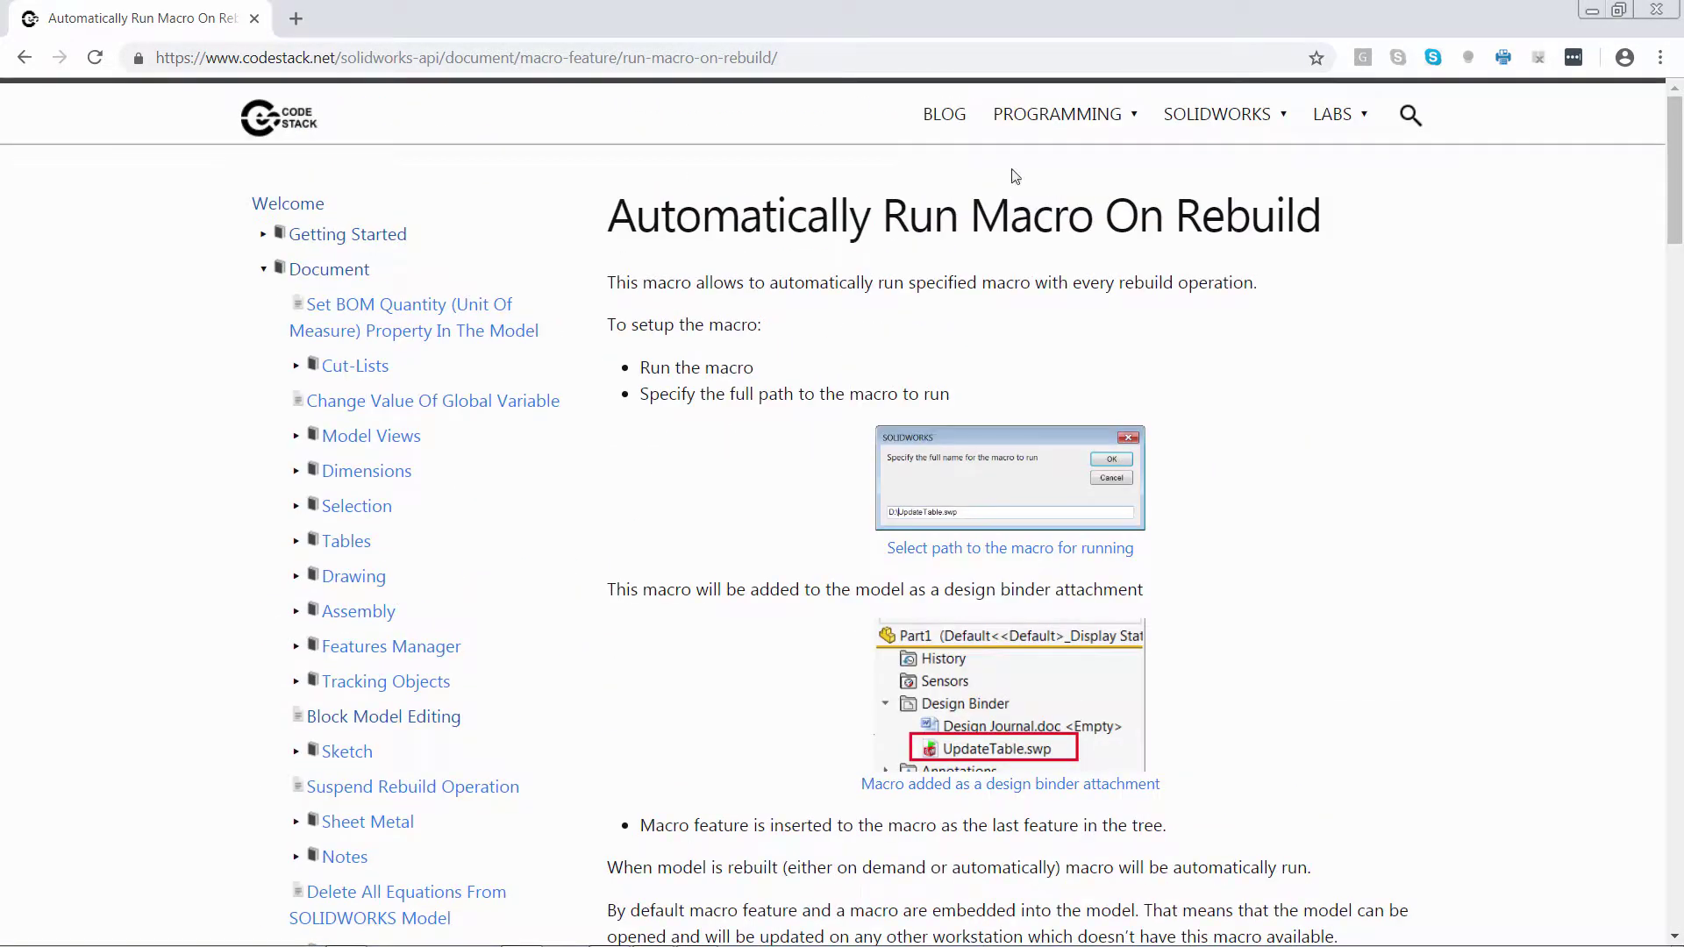
{"action": "mouse_move", "coordinate": [1219, 114]}
{"action": "left_click", "coordinate": [1044, 233]}
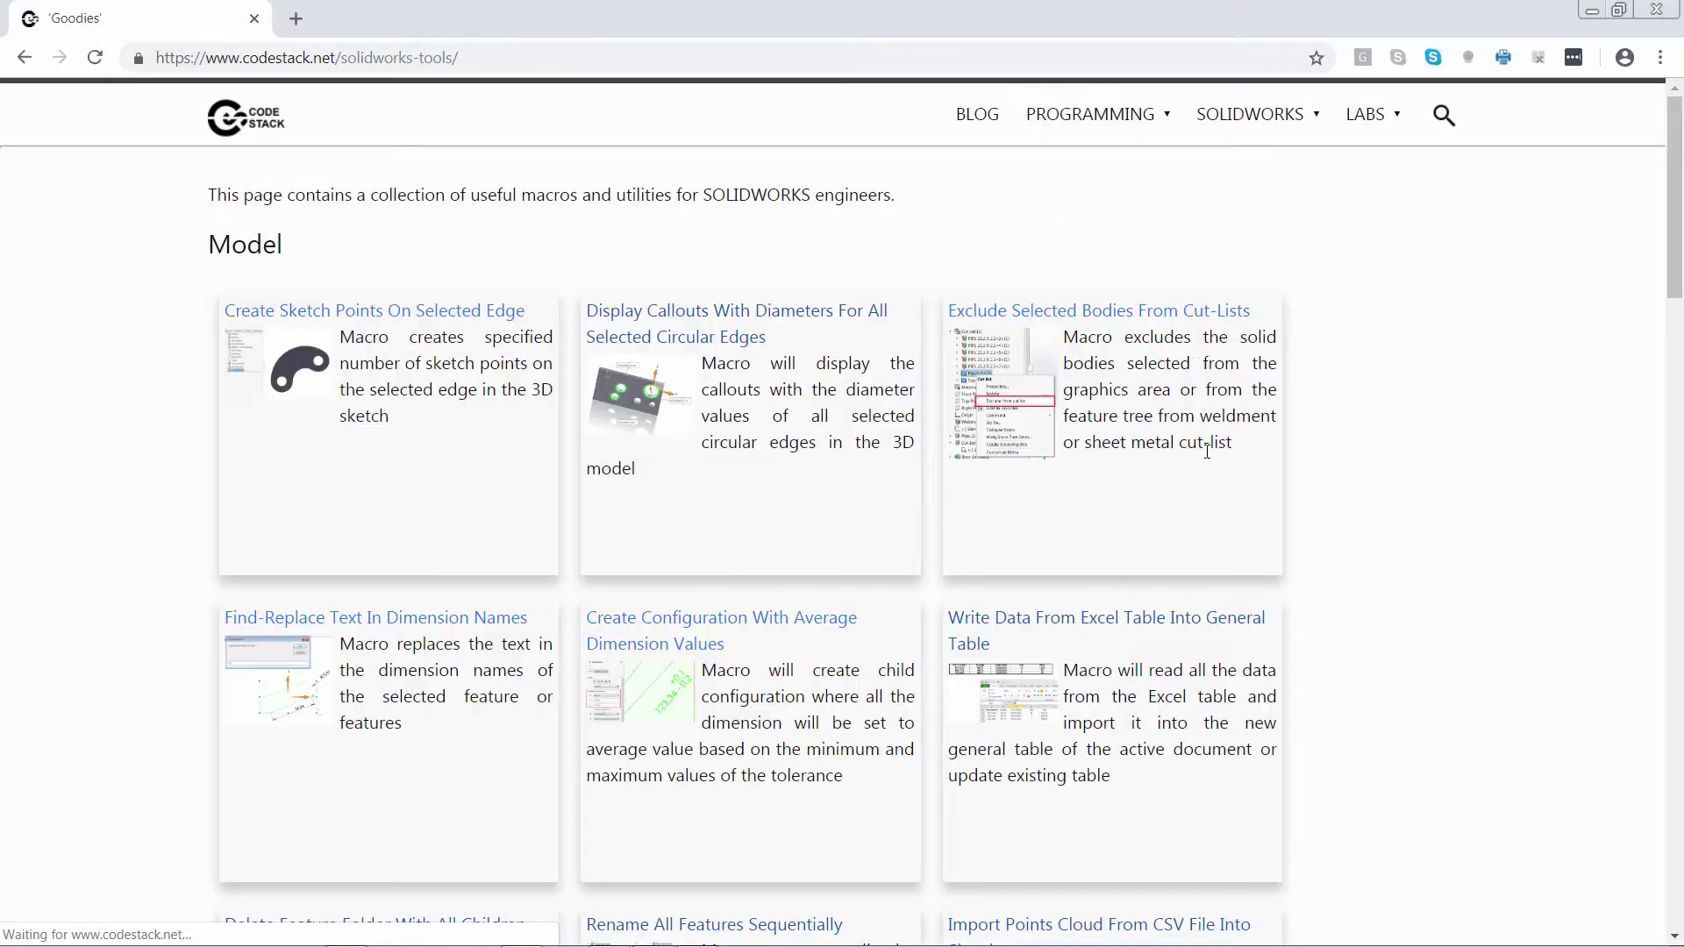
{"action": "scroll", "coordinate": [1097, 342], "scroll_direction": "down", "scroll_amount": 3}
{"action": "left_click", "coordinate": [1171, 402]}
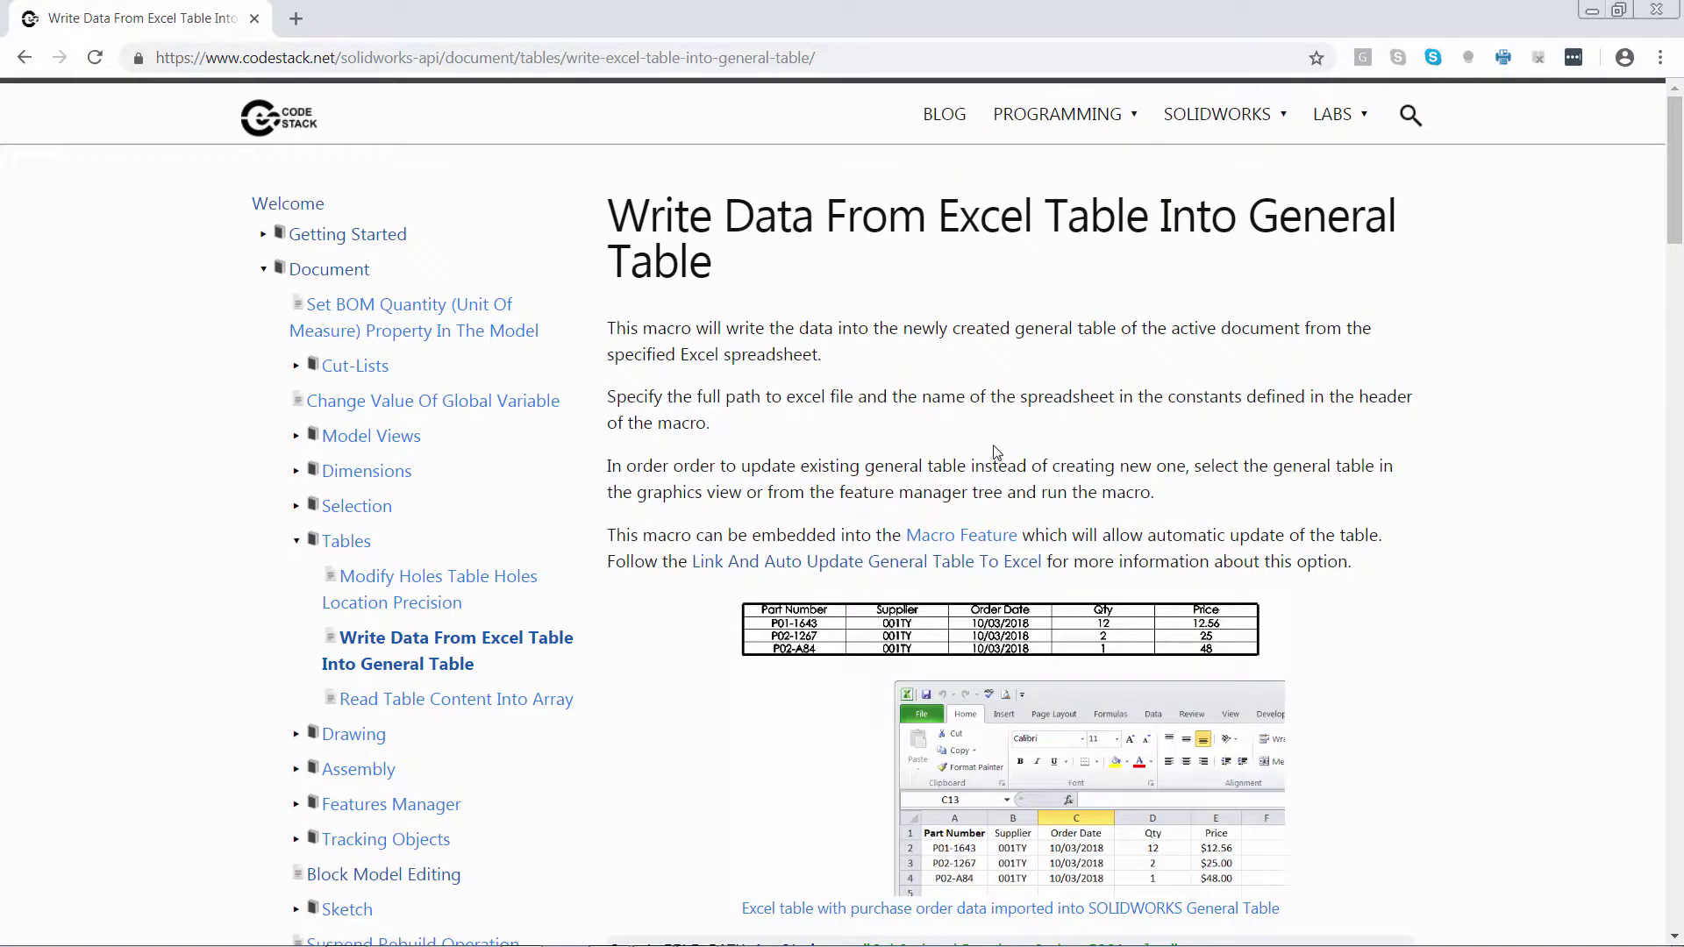
{"action": "scroll", "coordinate": [1204, 594], "scroll_direction": "down", "scroll_amount": 5}
{"action": "scroll", "coordinate": [952, 351], "scroll_direction": "up", "scroll_amount": 2}
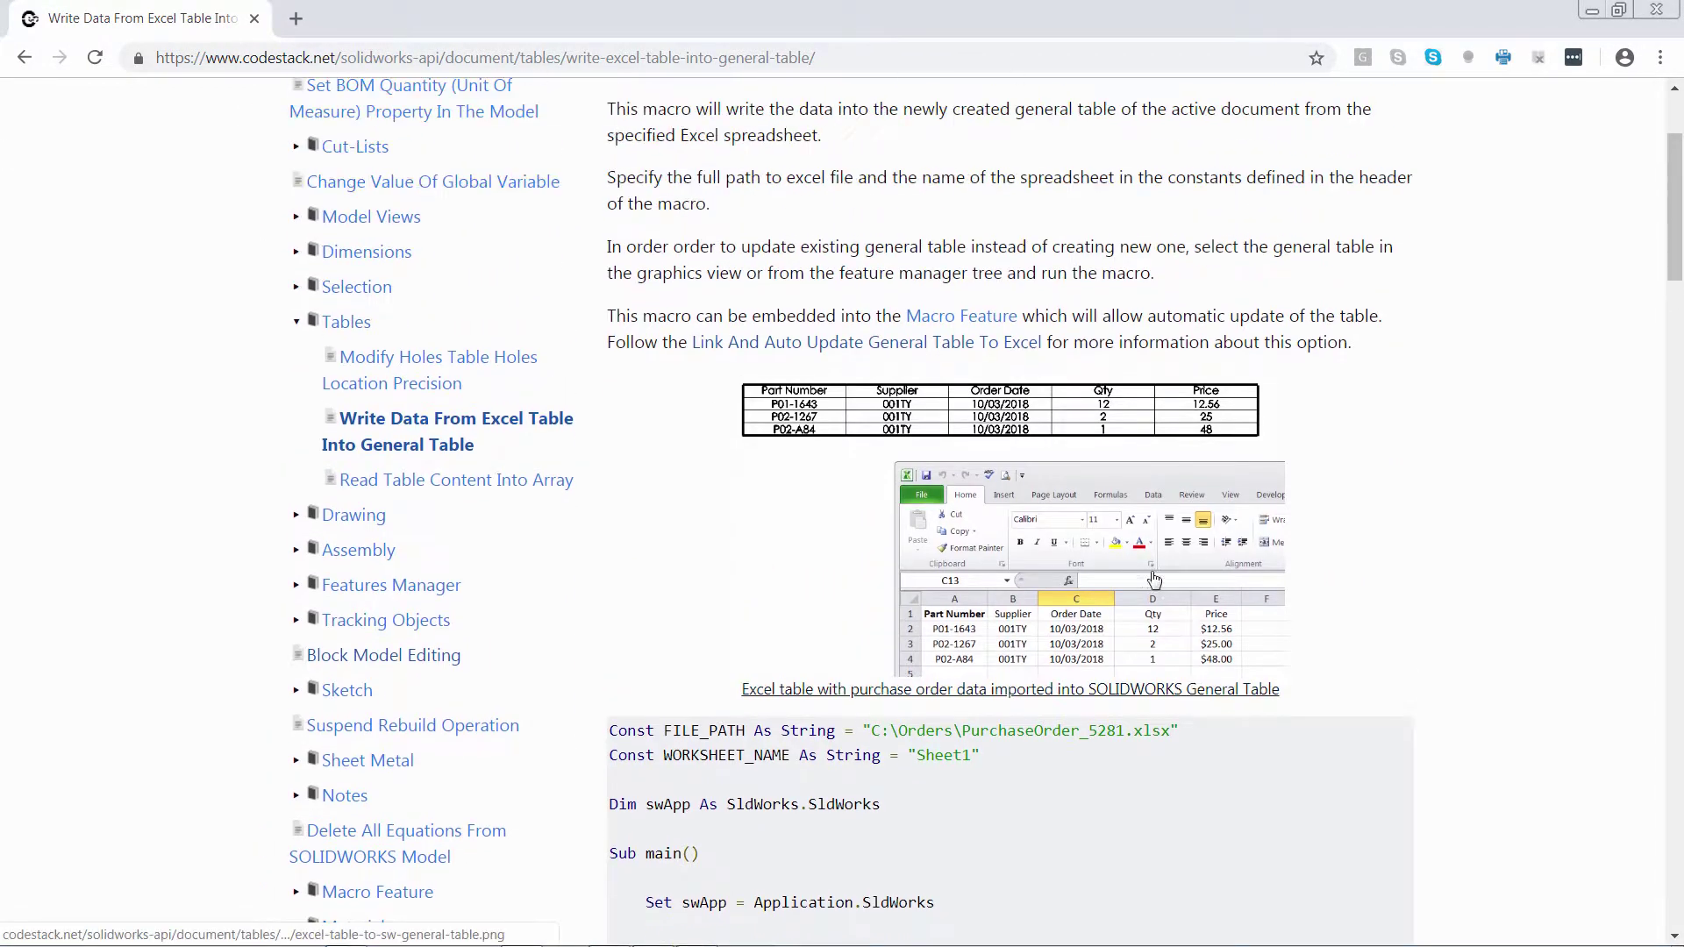
{"action": "left_click", "coordinate": [952, 348]}
- Copy the article's complete VBA macro code
{"action": "scroll", "coordinate": [1105, 487], "scroll_direction": "down", "scroll_amount": 10}
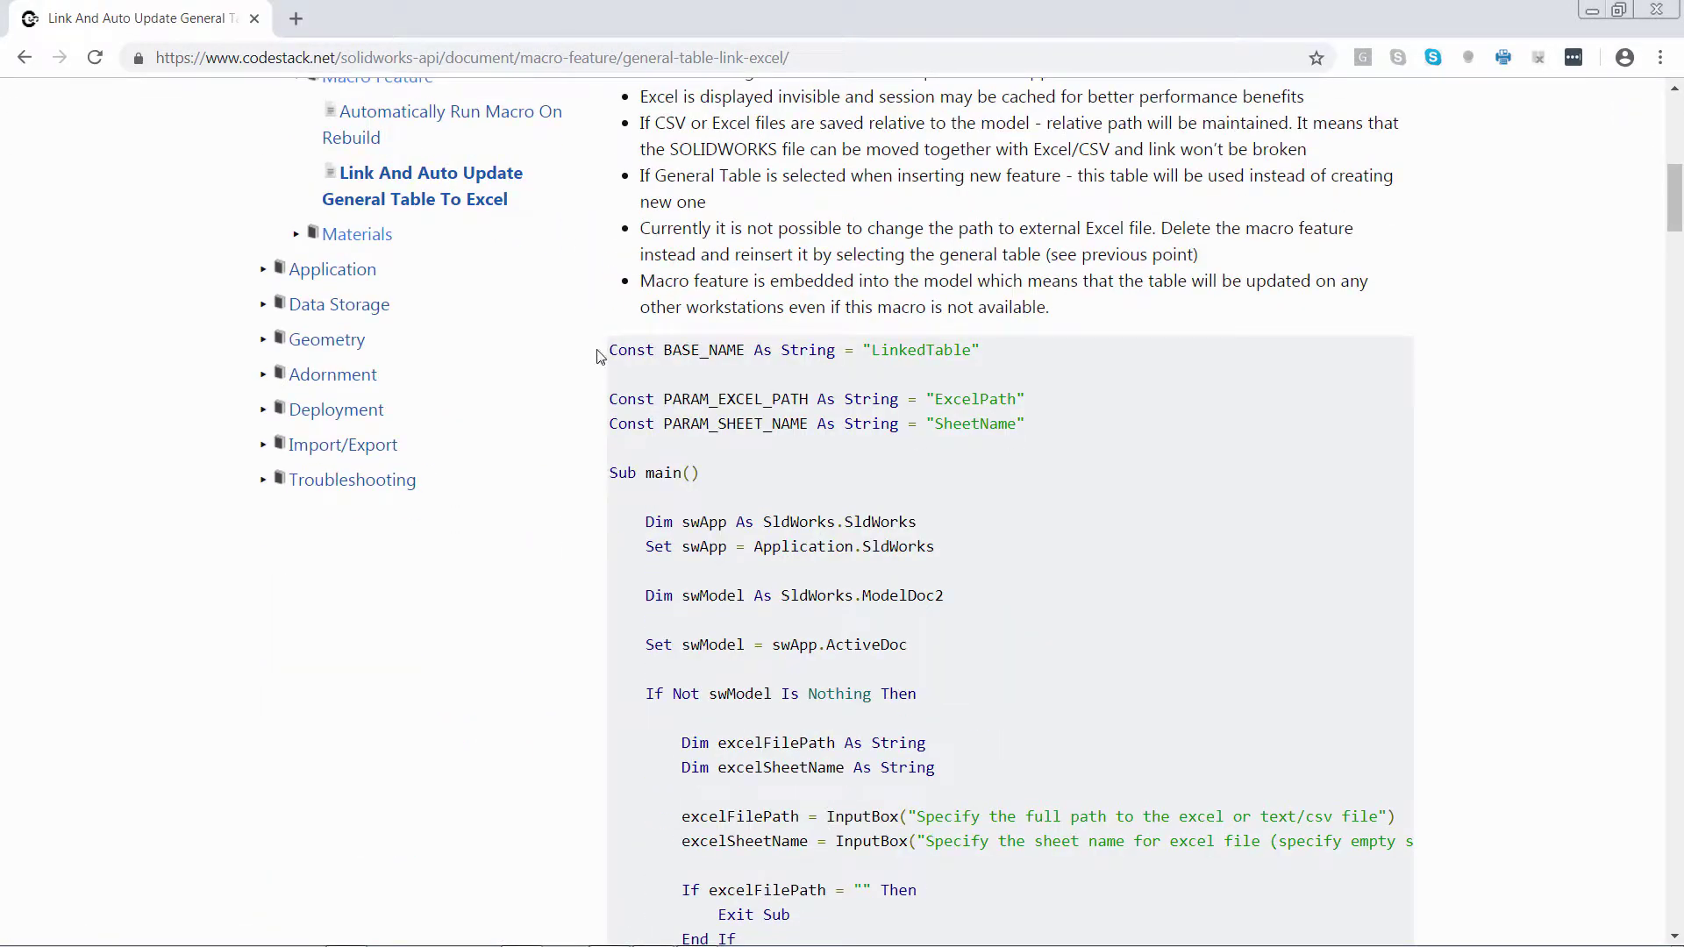
{"action": "left_click_drag", "start_coordinate": [596, 355], "coordinate": [714, 781]}
{"action": "scroll", "coordinate": [880, 499], "scroll_direction": "down", "scroll_amount": 15}
{"action": "right_click", "coordinate": [756, 632]}
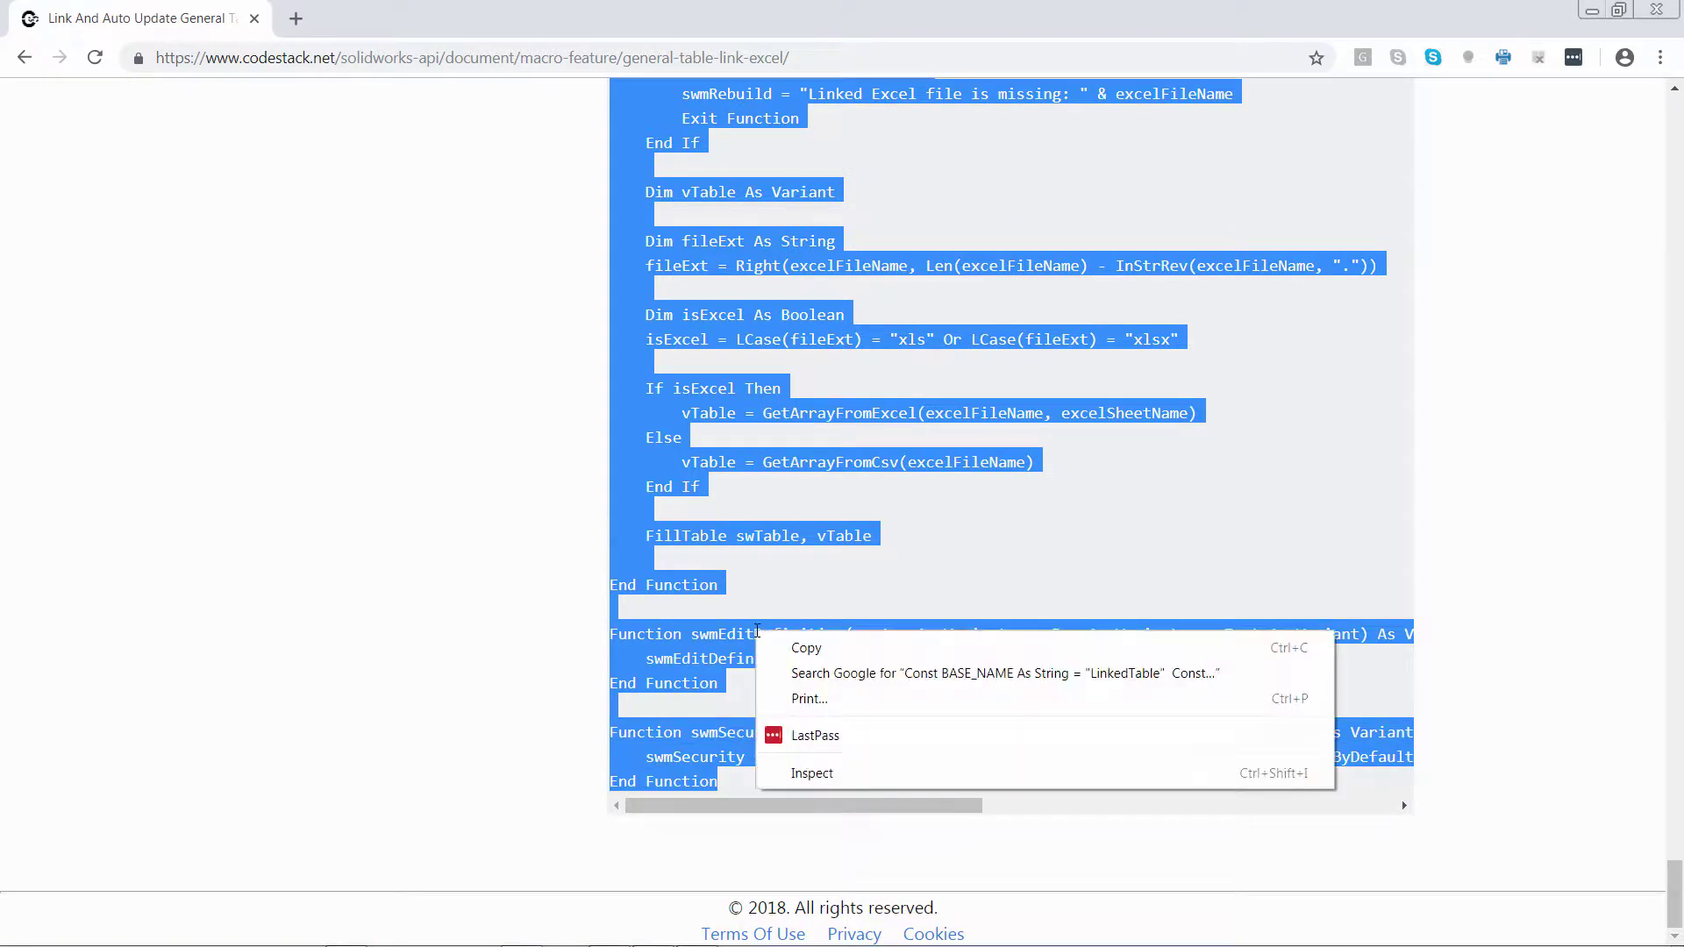
{"action": "left_click", "coordinate": [806, 648]}
{"action": "left_click", "coordinate": [509, 608]}
- Create the LinkExcelTable.swp macro and replace its default code with the copied table-linking code
{"action": "key", "text": "alt+Tab"}
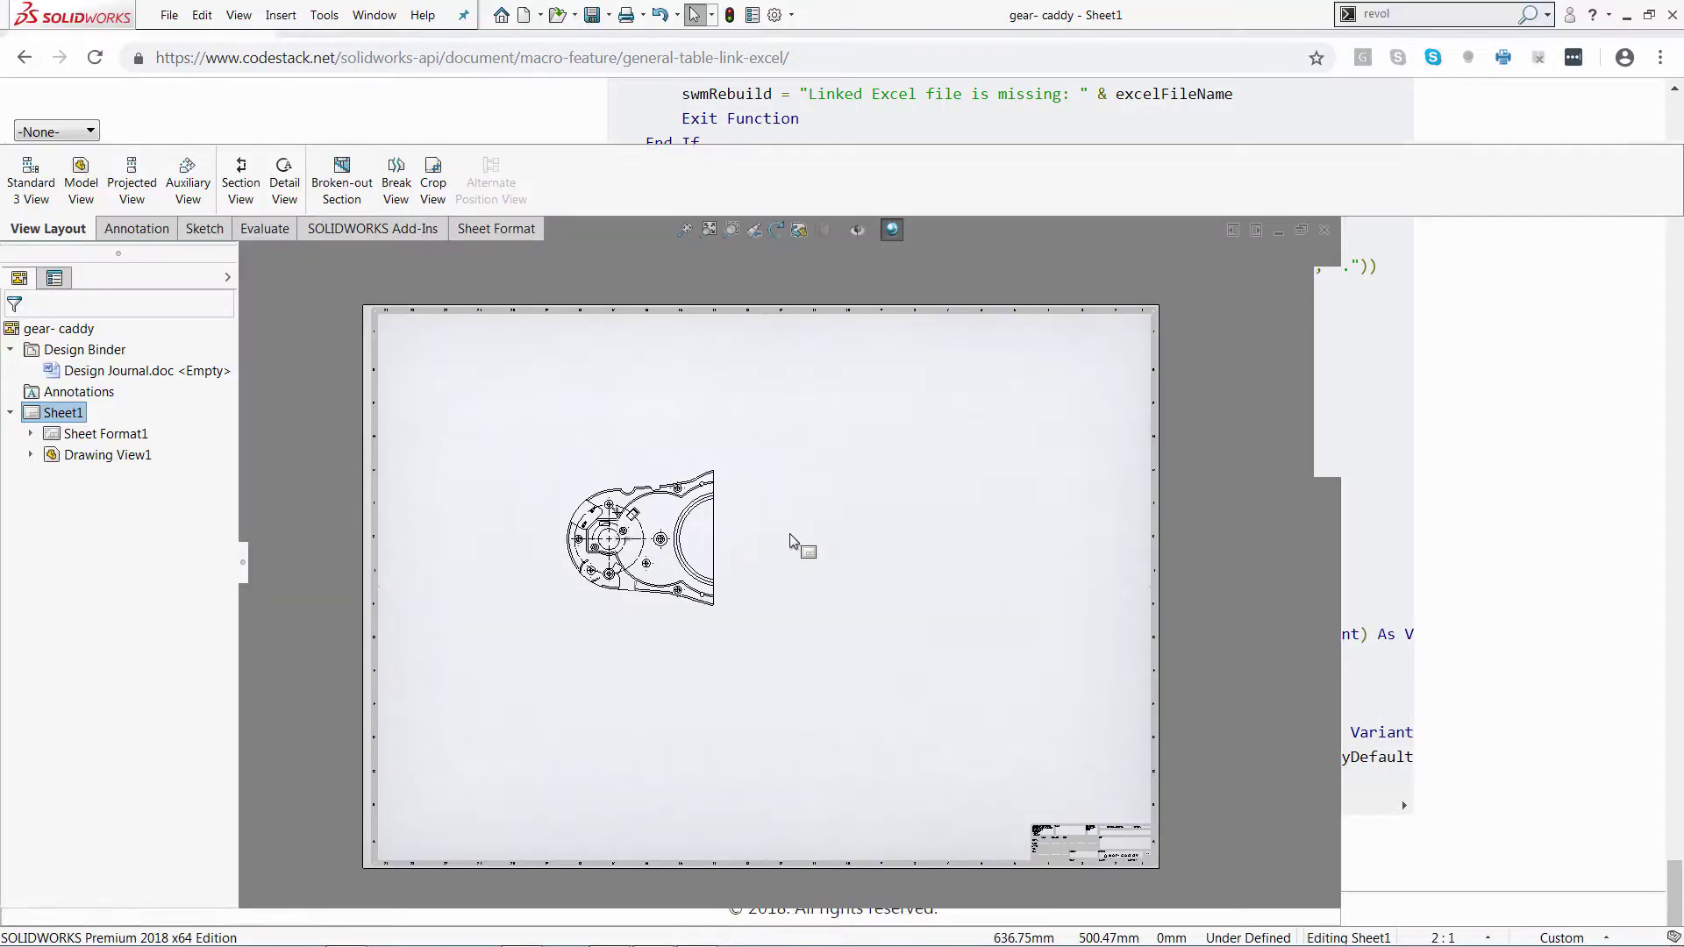
{"action": "left_click", "coordinate": [93, 101]}
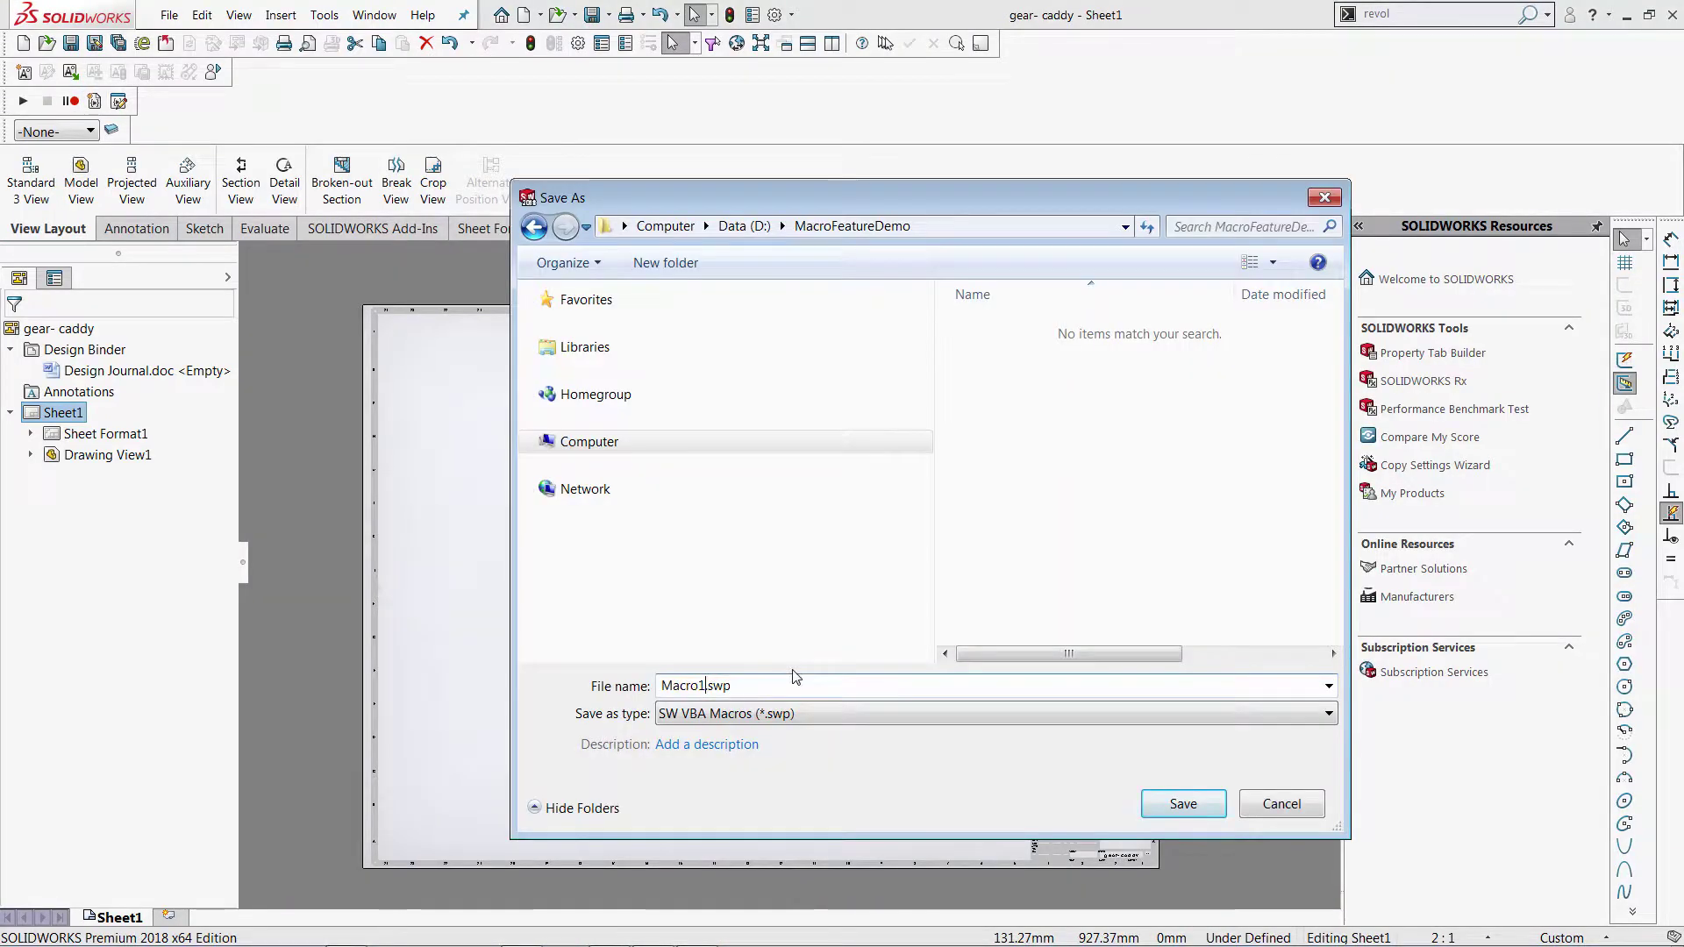
{"action": "type", "text": "LinkExcelTable"}
{"action": "key", "text": "Return"}
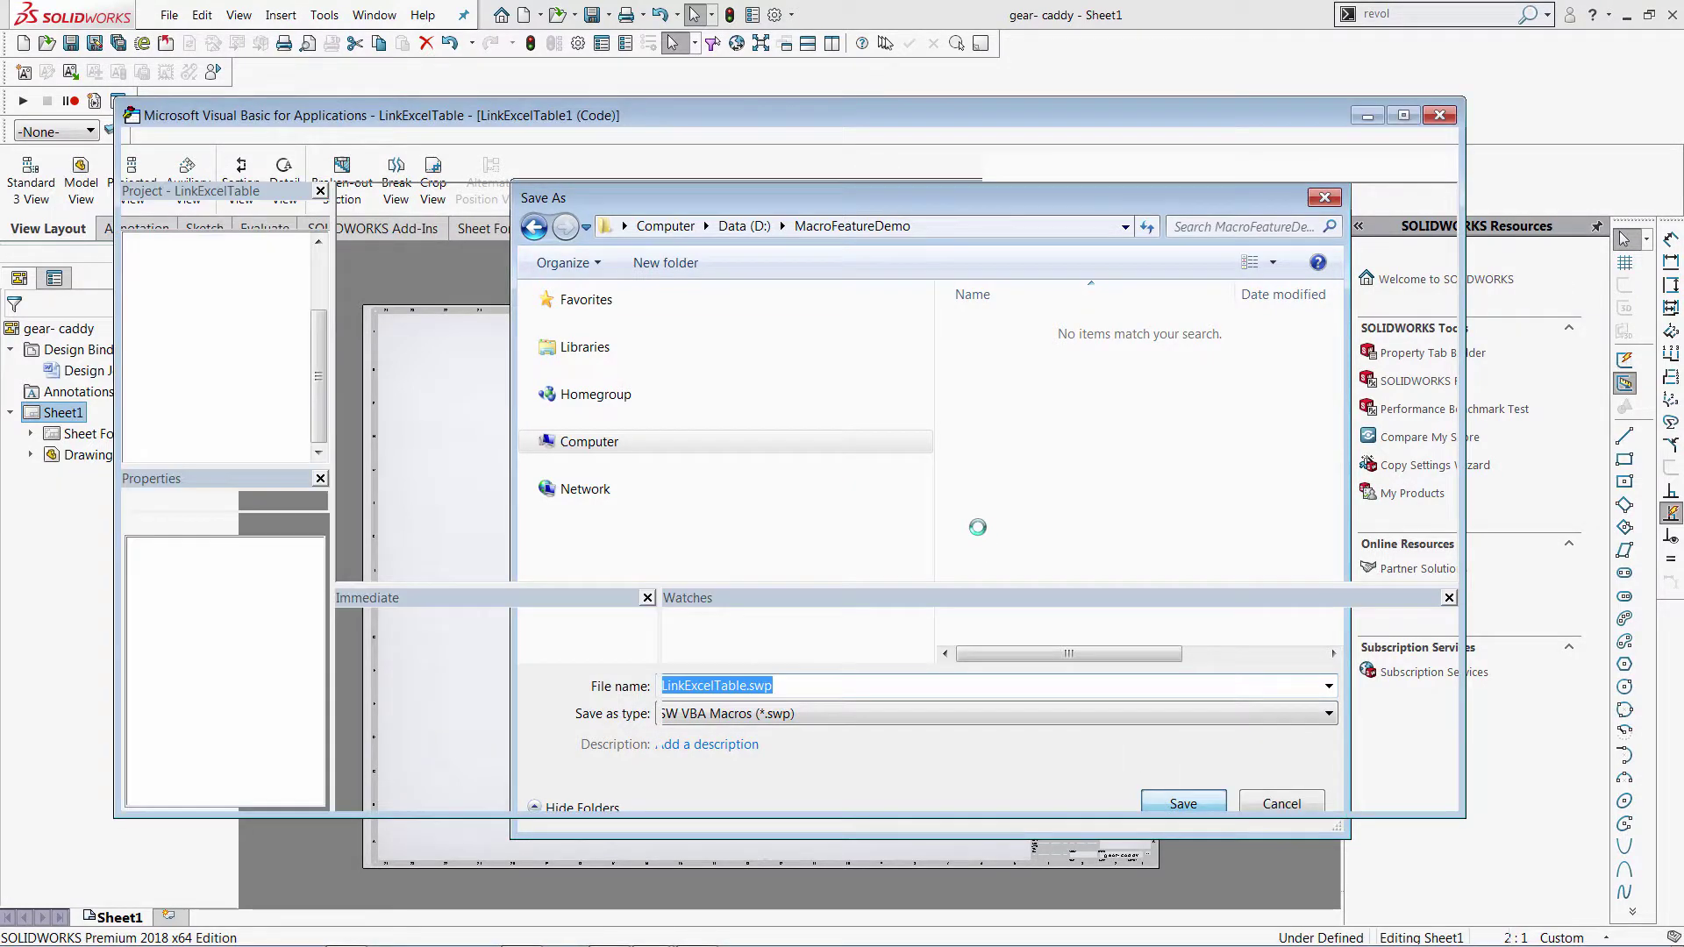
{"action": "key", "text": "ctrl+a"}
{"action": "key", "text": "ctrl+v"}
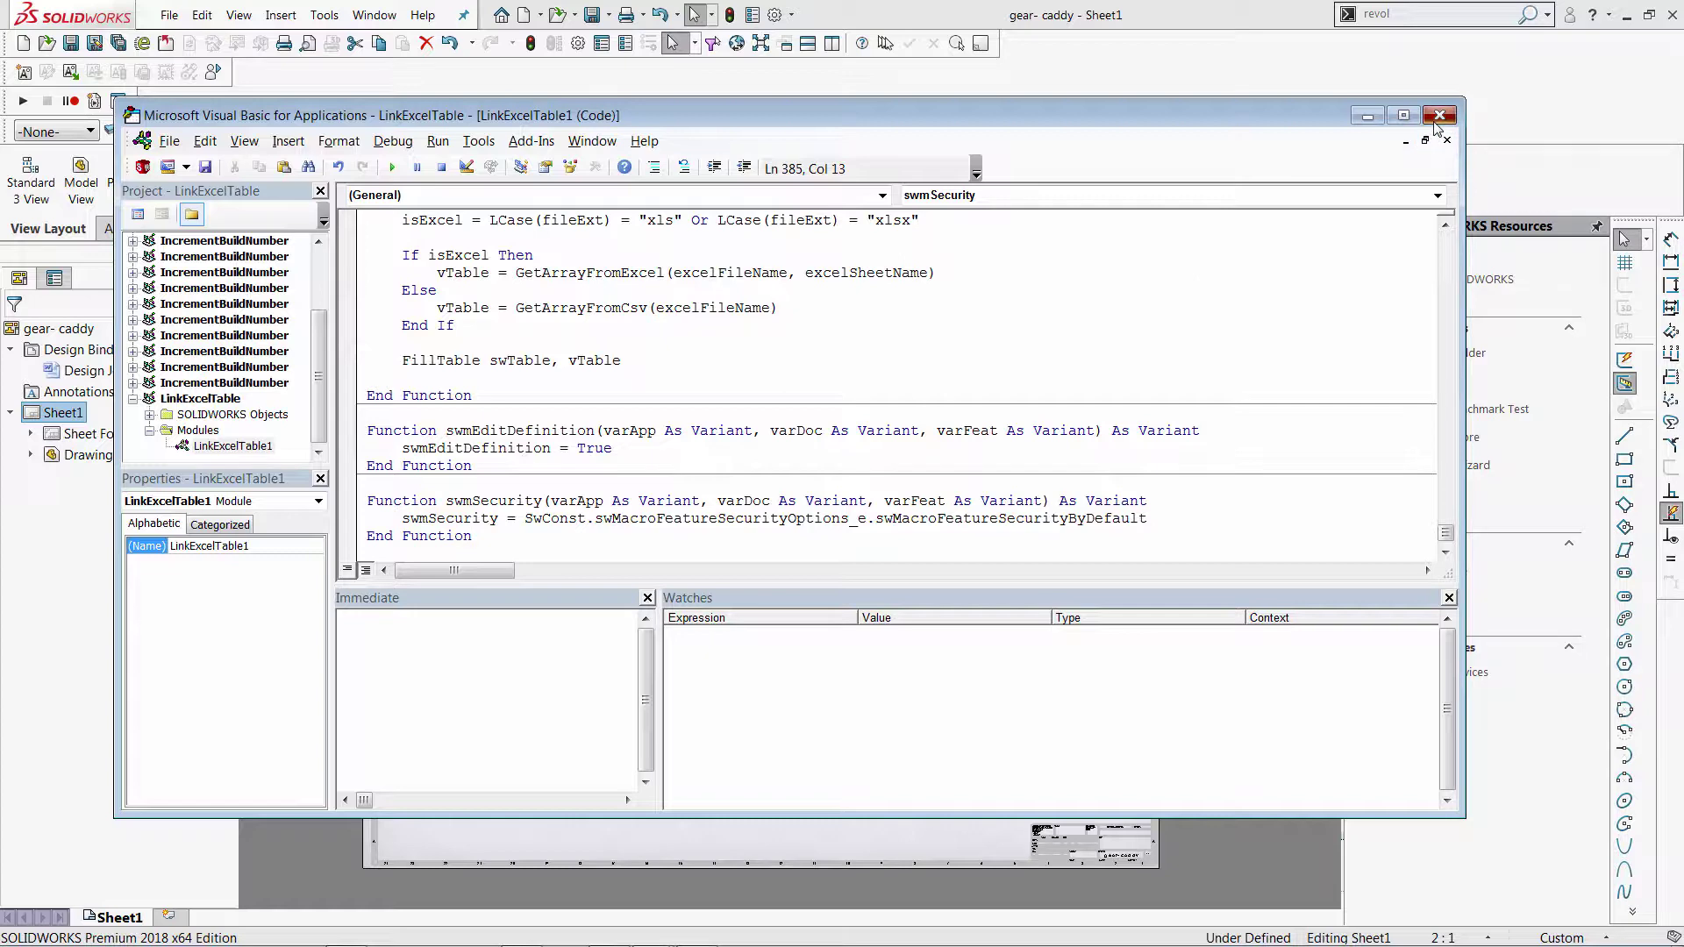
- Run the macro's main and copy the D:\MacroFeatureDemo\BoltsList.xlsx path from the folder window
{"action": "left_click", "coordinate": [392, 166]}
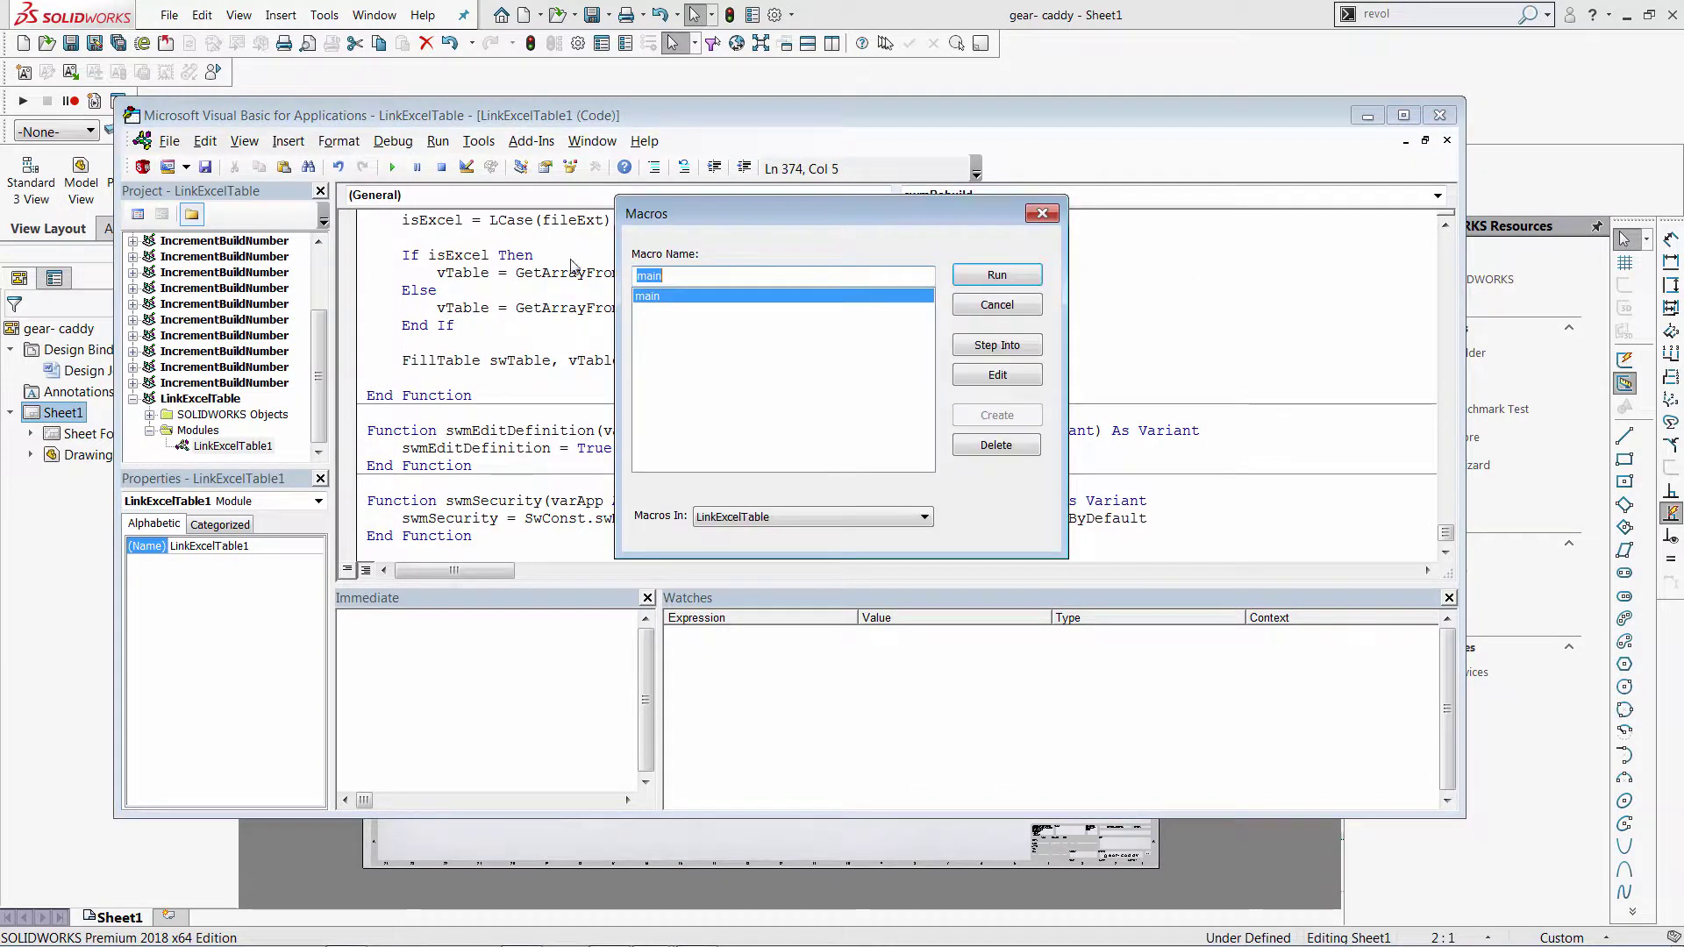
{"action": "left_click", "coordinate": [998, 275]}
{"action": "key", "text": "alt+Tab"}
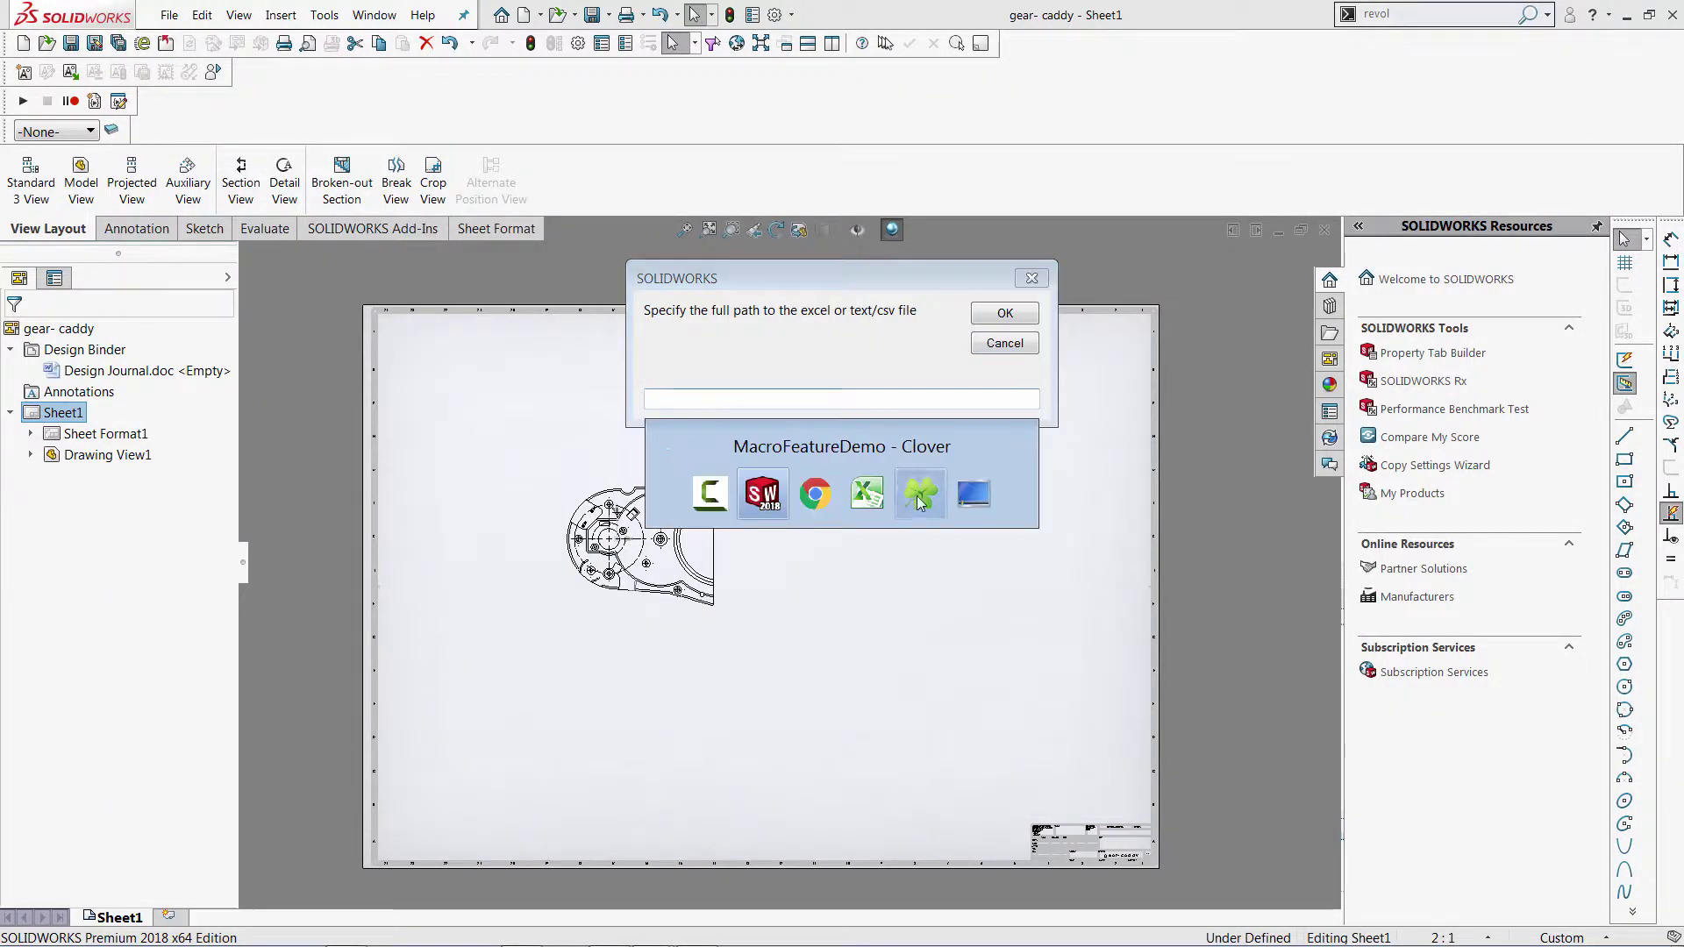
{"action": "left_click", "coordinate": [1343, 176]}
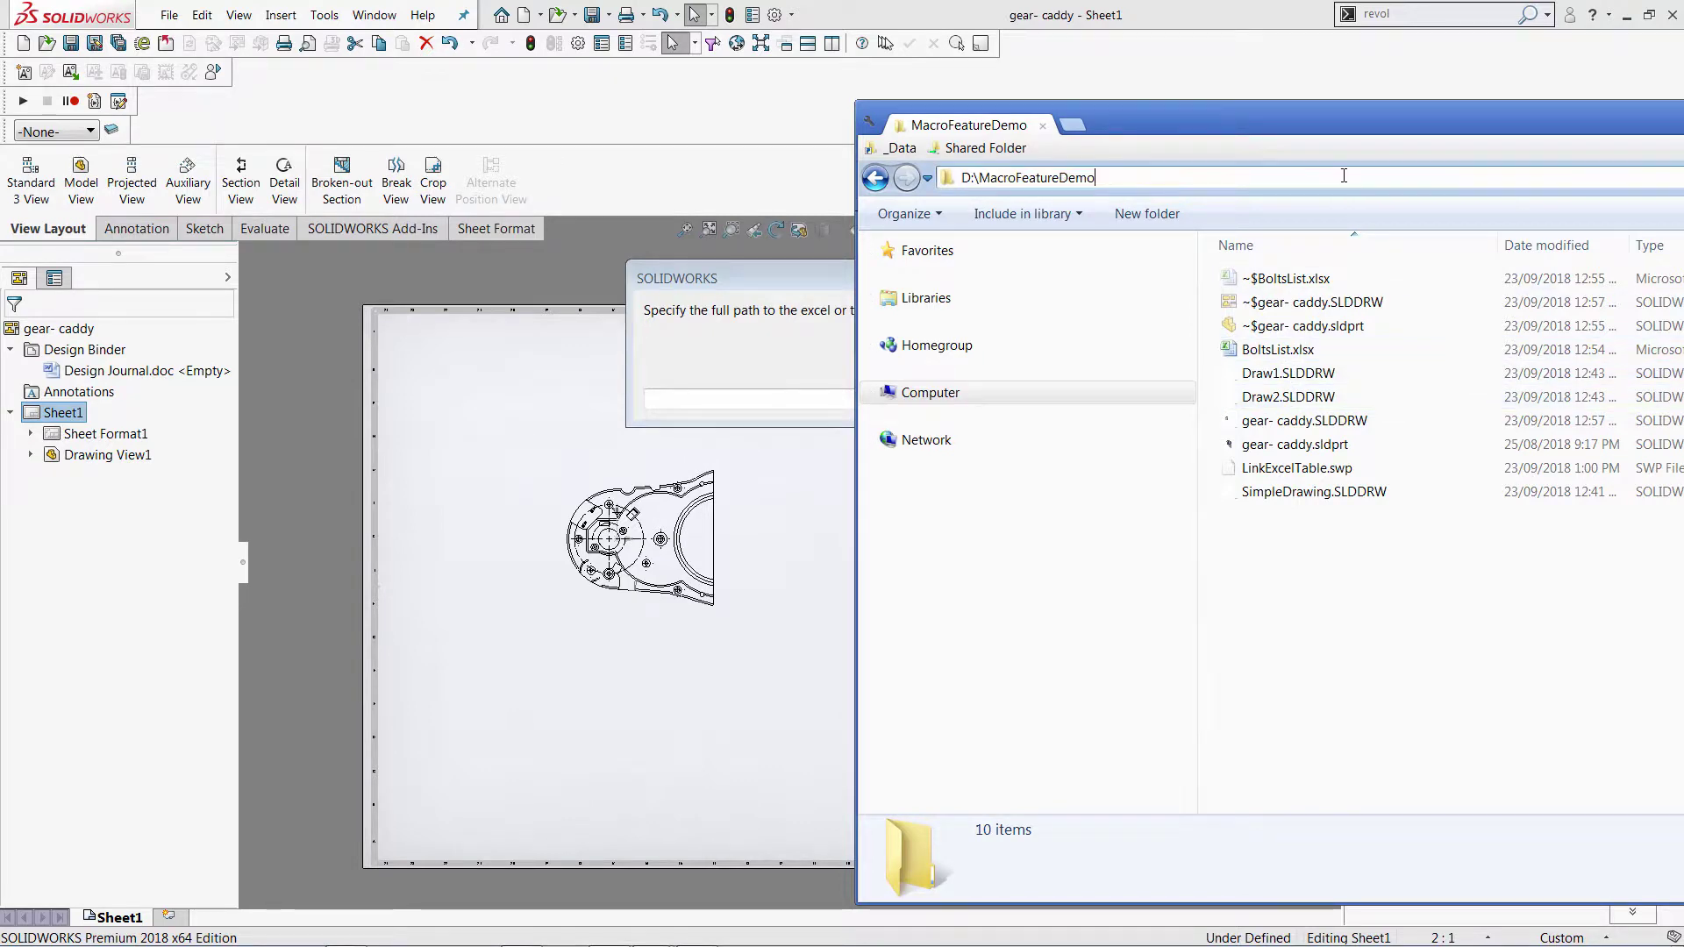
{"action": "type", "text": "\\Bo"}
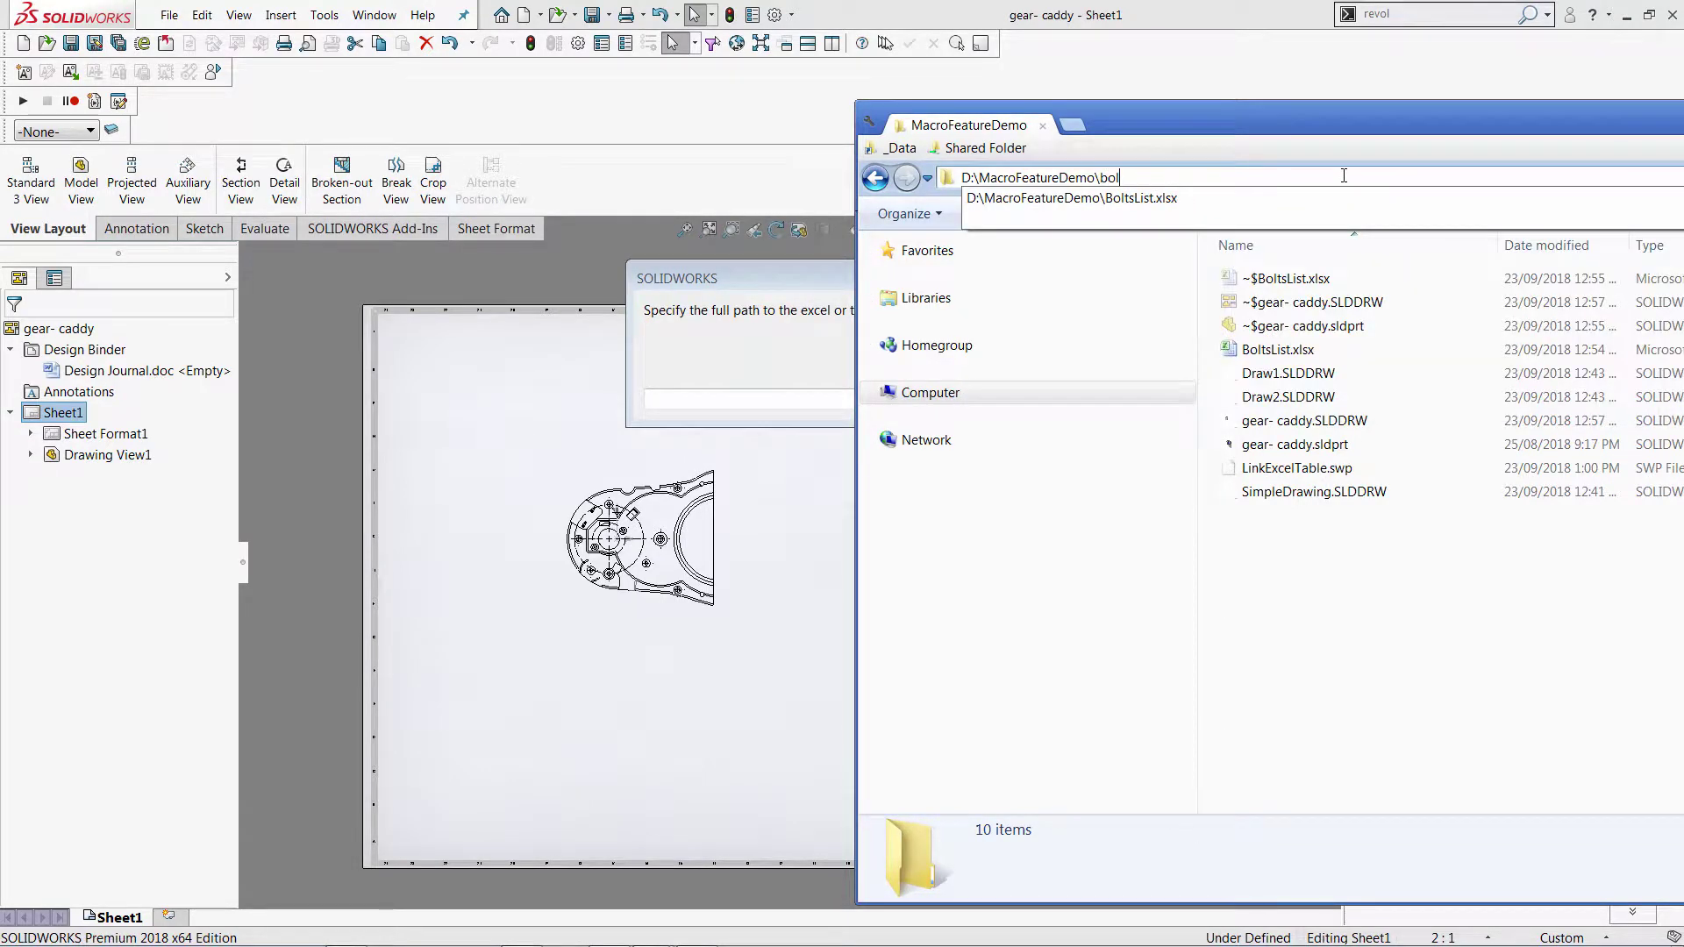
{"action": "key", "text": "Down"}
{"action": "key", "text": "ctrl+c"}
- Give the macro the BoltsList.xlsx path with an empty sheet name and let it finish
{"action": "key", "text": "alt+Tab"}
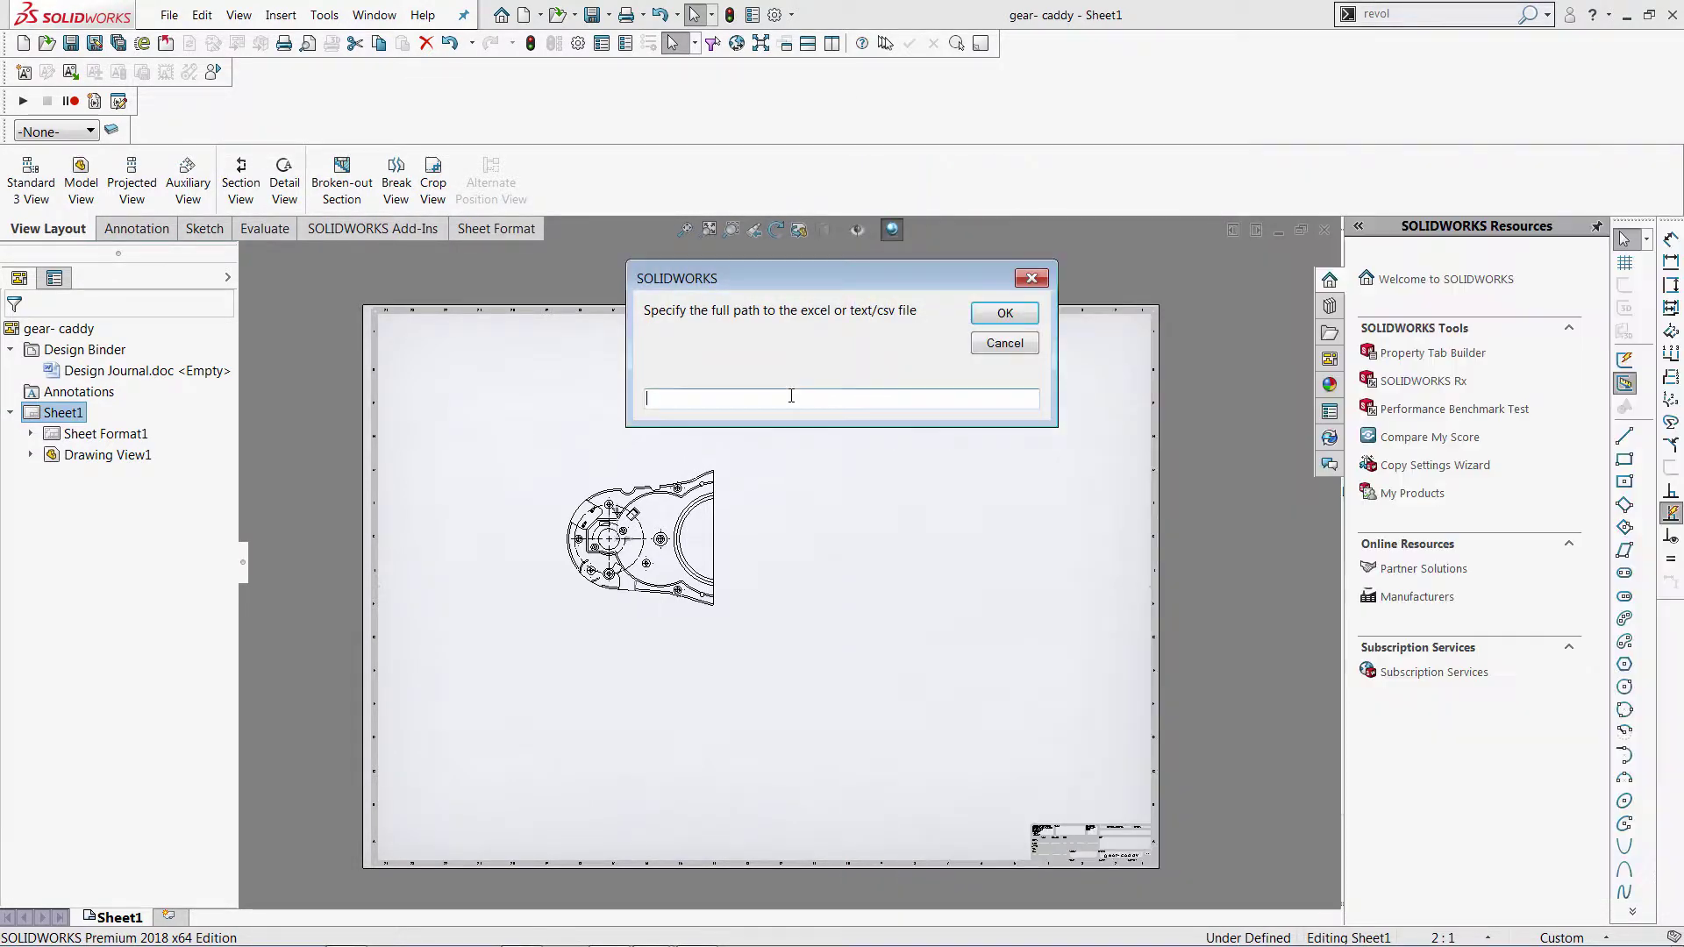
{"action": "key", "text": "ctrl+v"}
{"action": "left_click", "coordinate": [1000, 314]}
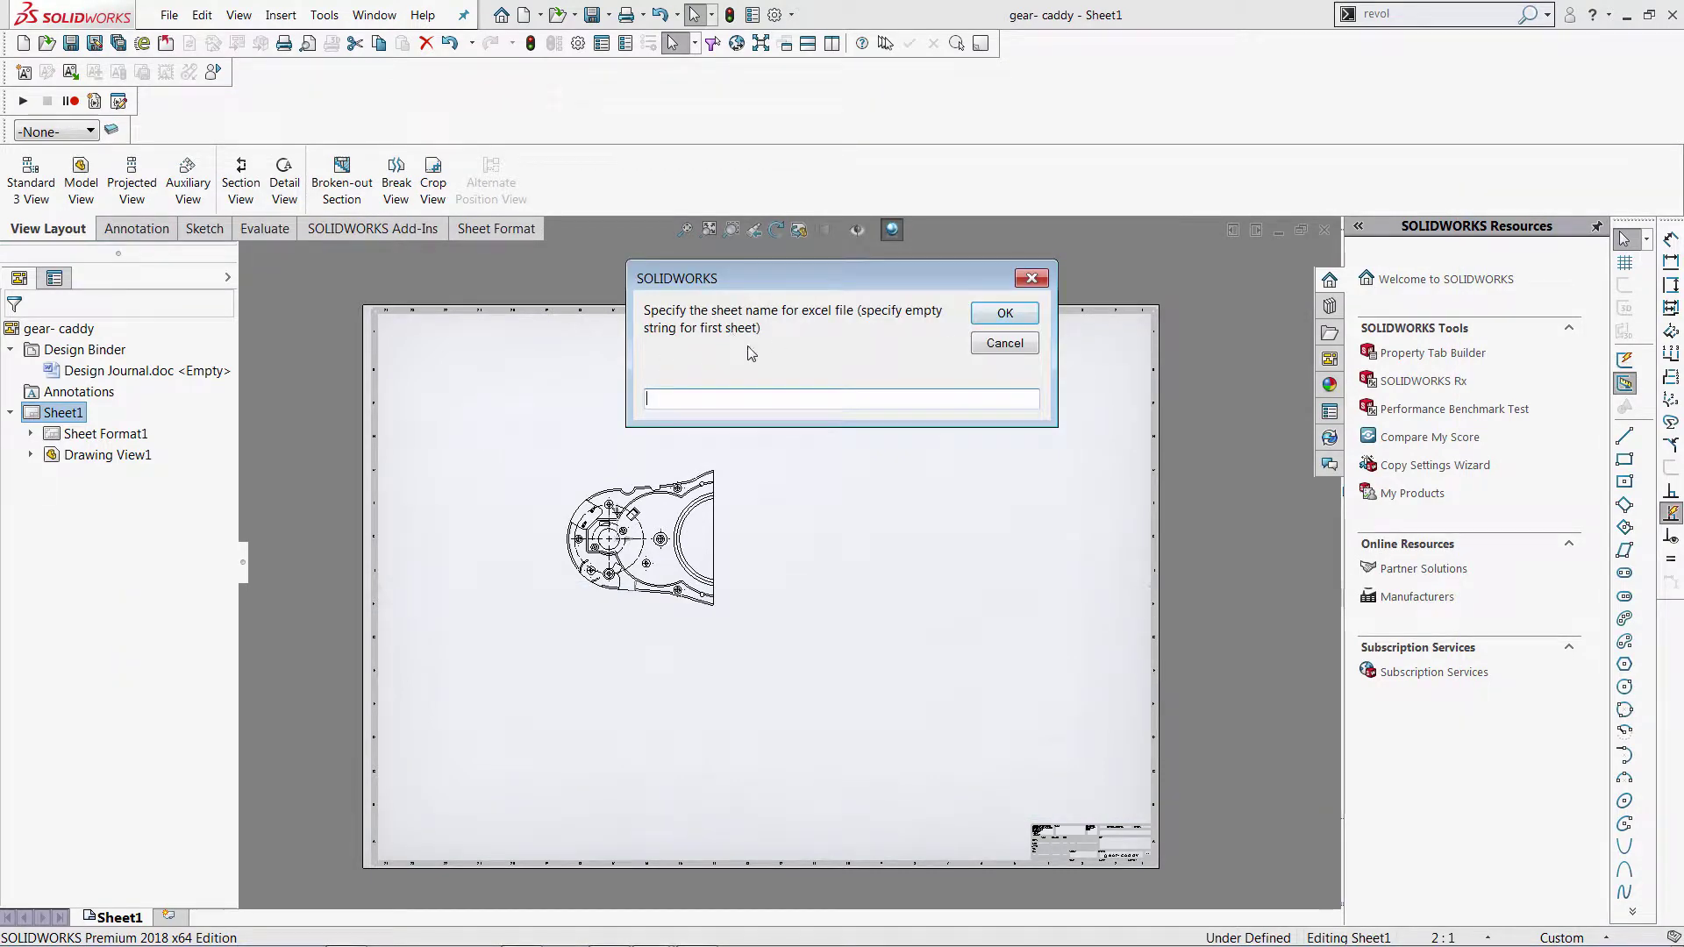
{"action": "left_click", "coordinate": [997, 317]}
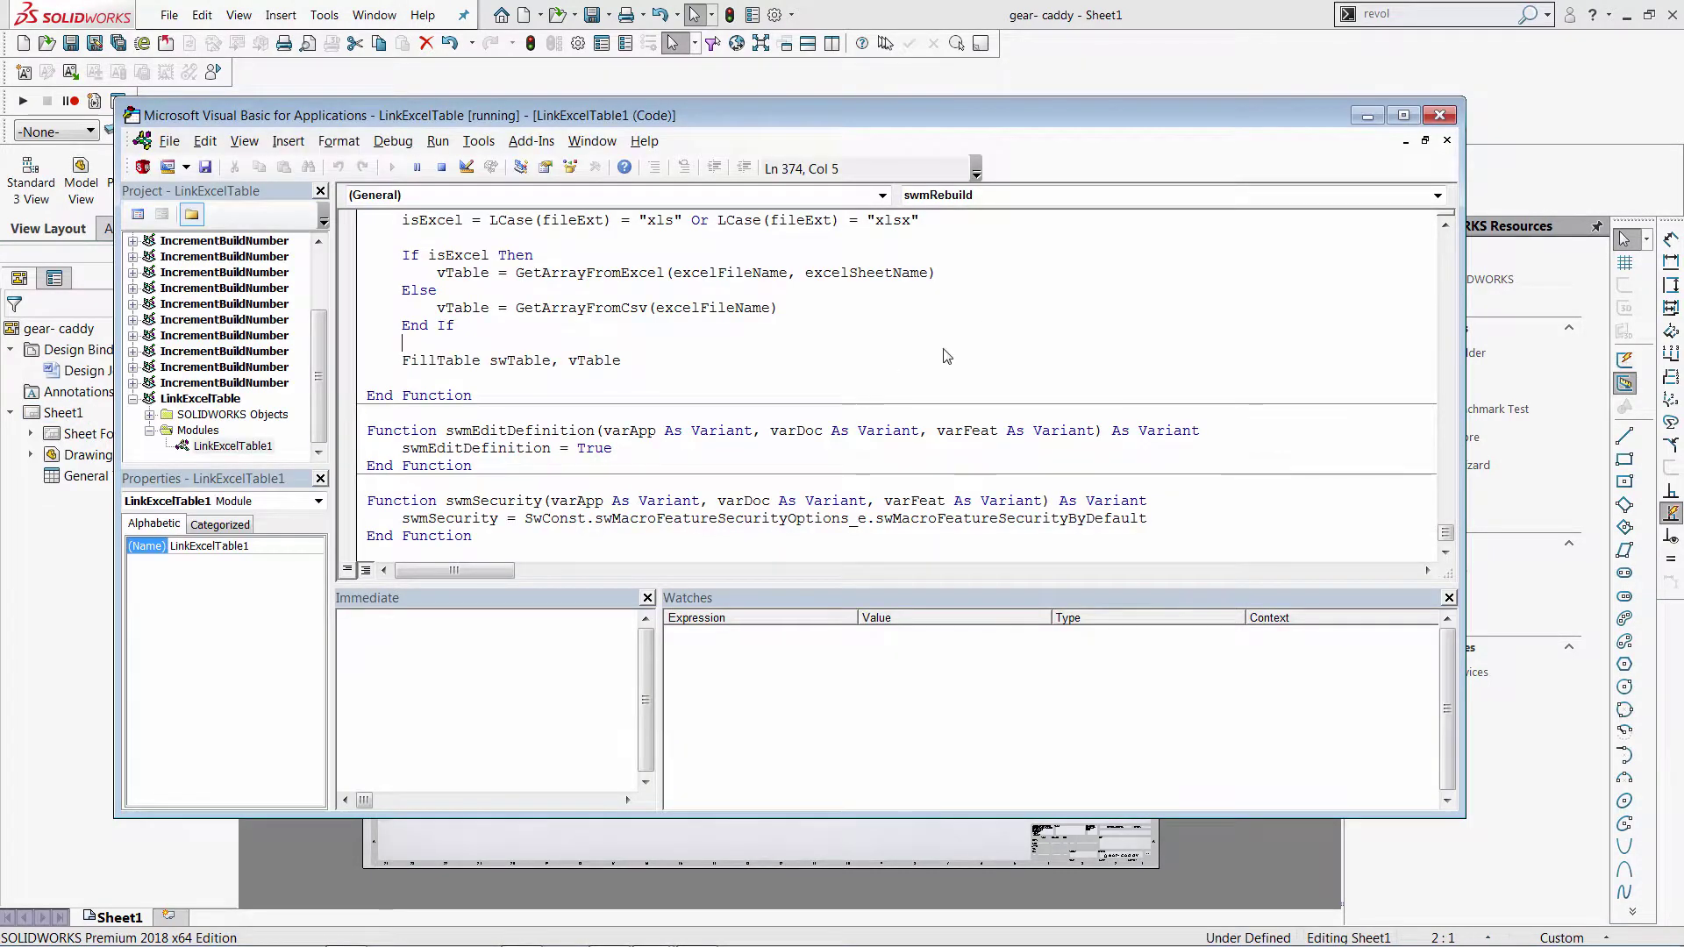
{"action": "key", "text": "F5"}
{"action": "left_click", "coordinate": [1438, 117]}
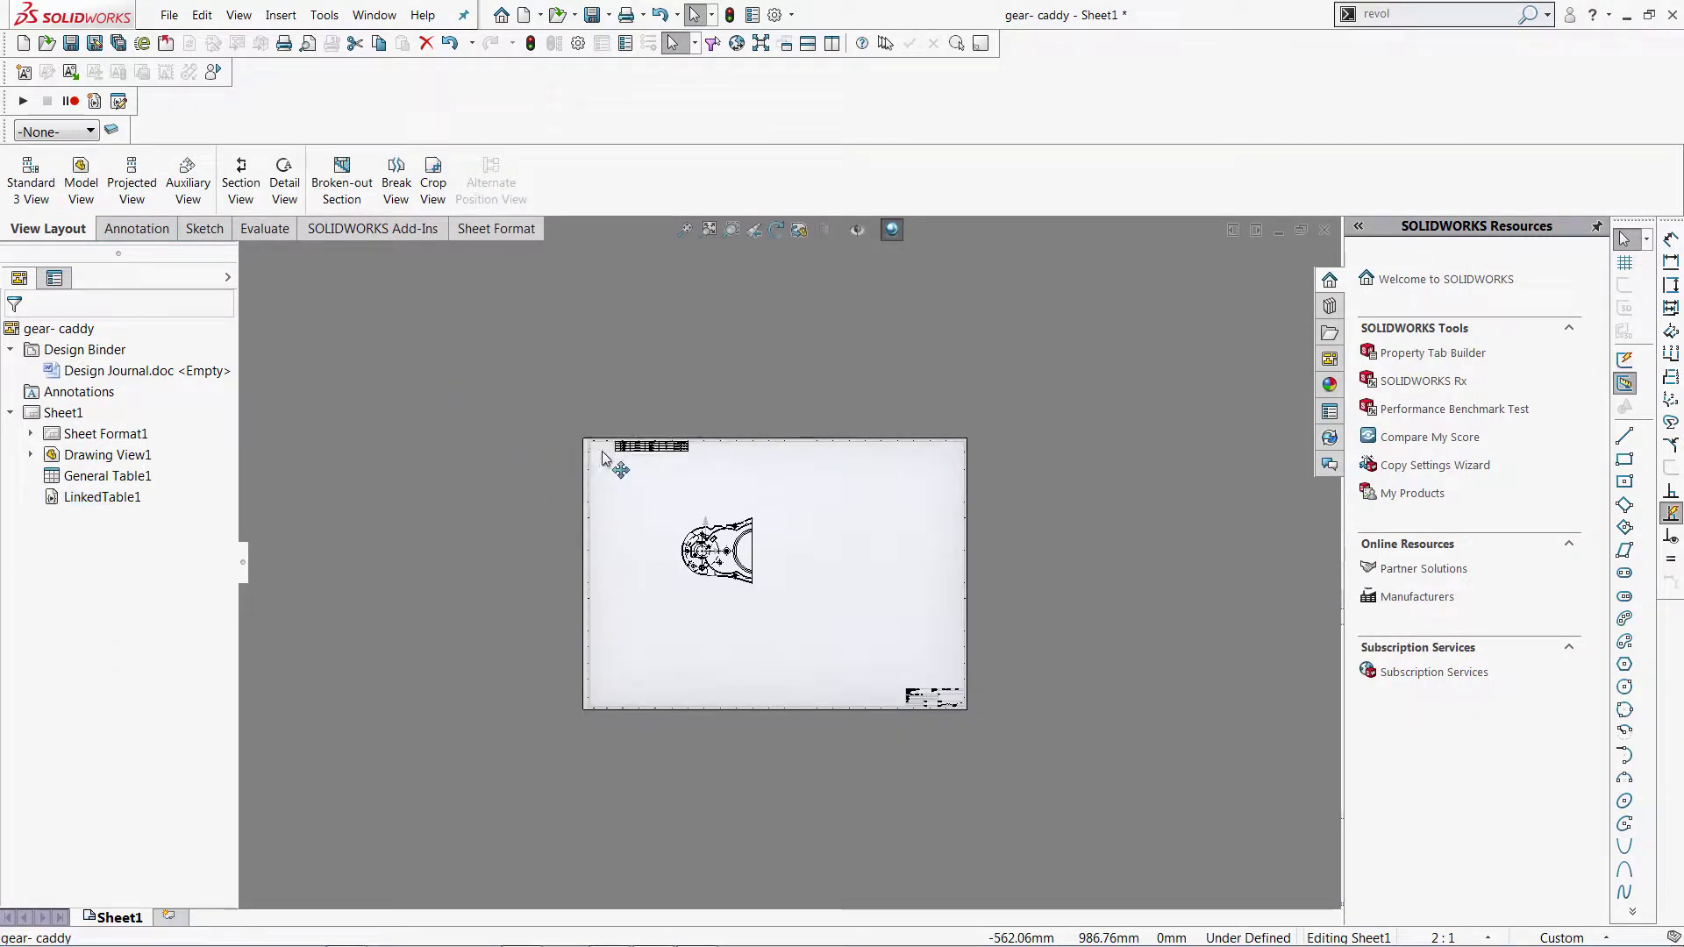
- Place the bolts table snug against the sheet's top-left border
{"action": "left_click", "coordinate": [593, 456]}
{"action": "scroll", "coordinate": [594, 456], "scroll_direction": "down", "scroll_amount": 5}
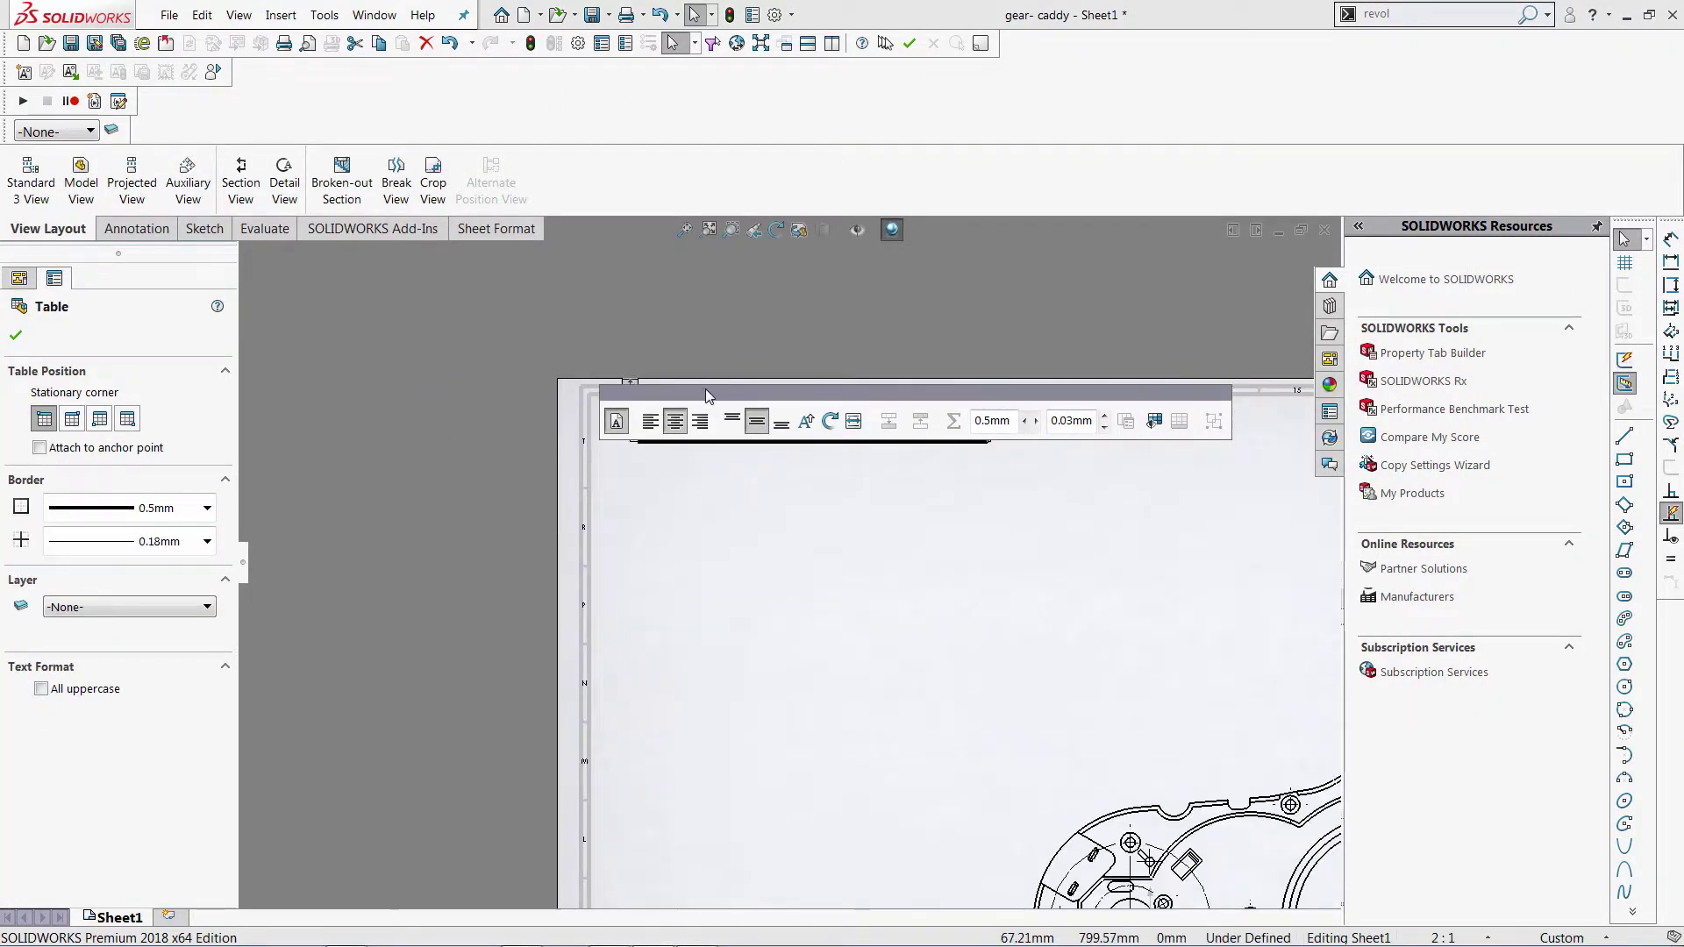
{"action": "left_click_drag", "start_coordinate": [650, 437], "coordinate": [581, 434]}
{"action": "left_click", "coordinate": [888, 522]}
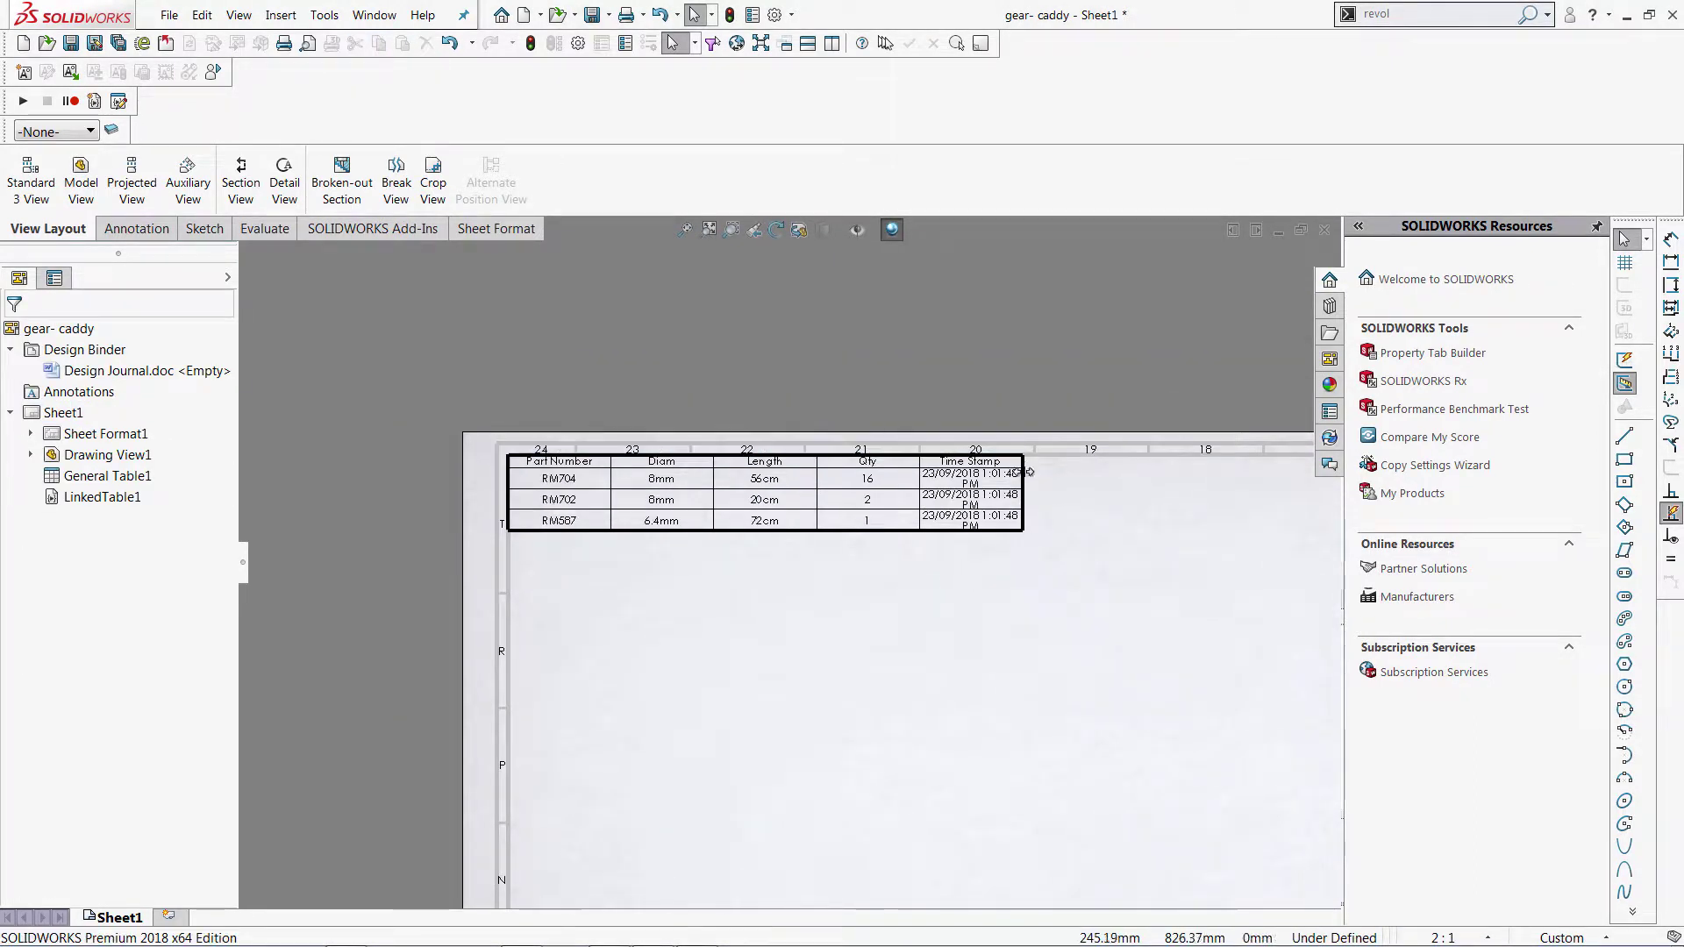
- Widen the Time Stamp column so each time fits on one line
{"action": "left_click_drag", "start_coordinate": [1028, 471], "coordinate": [1131, 472]}
{"action": "left_click", "coordinate": [966, 619]}
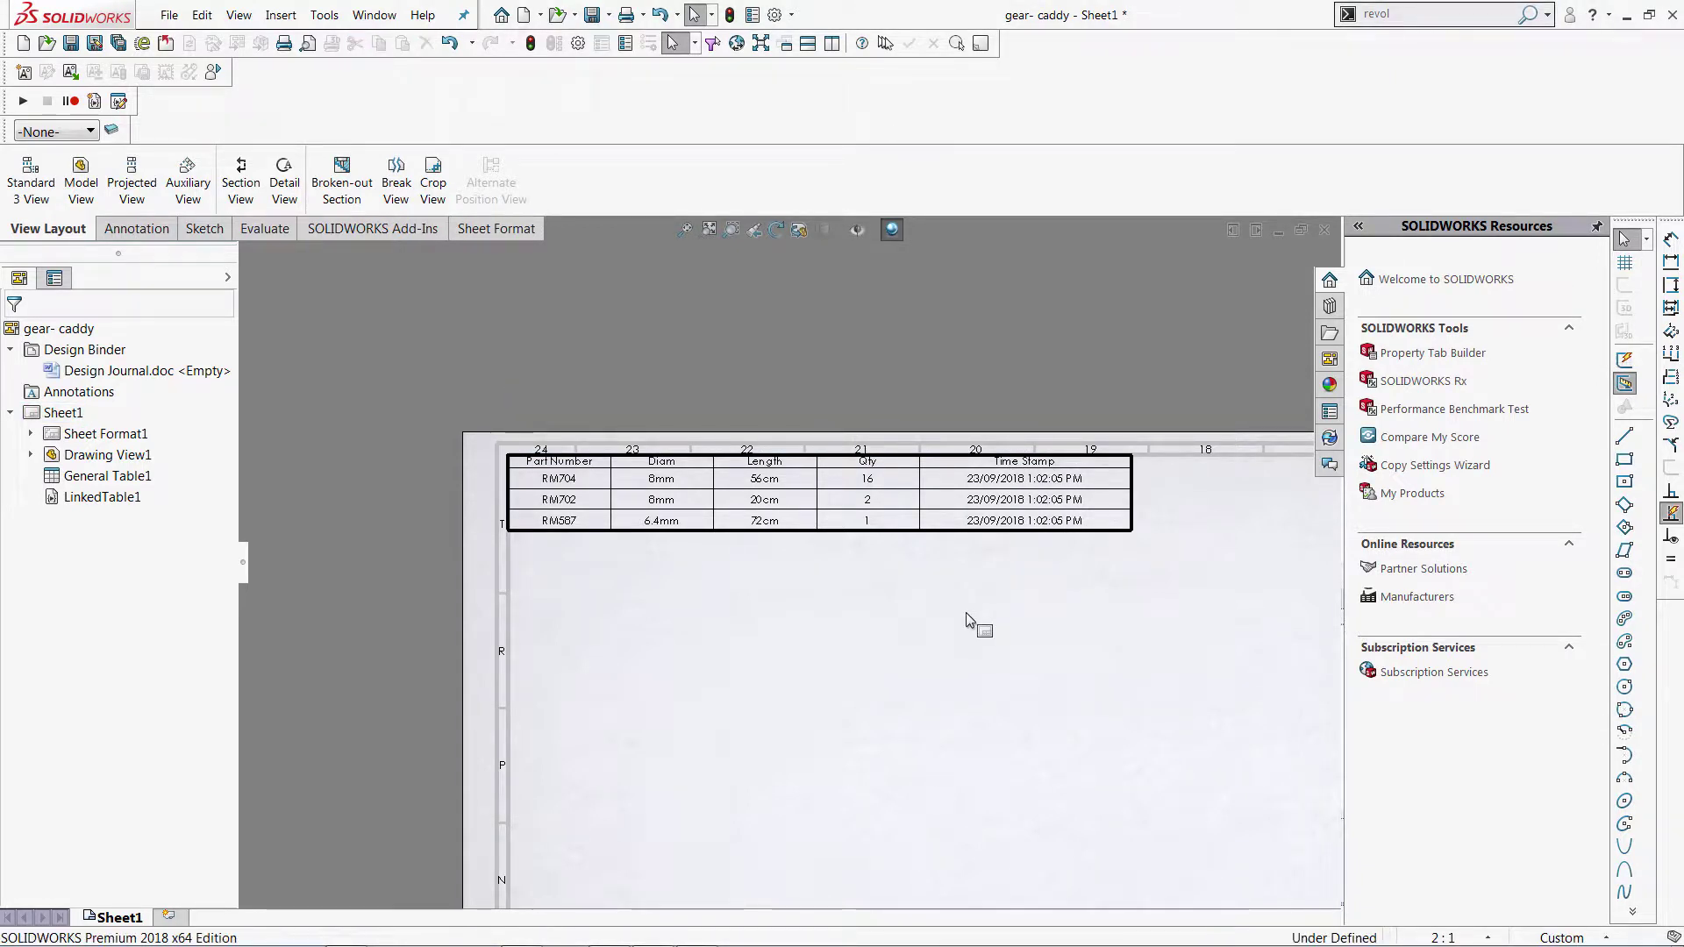
{"action": "left_click", "coordinate": [504, 519]}
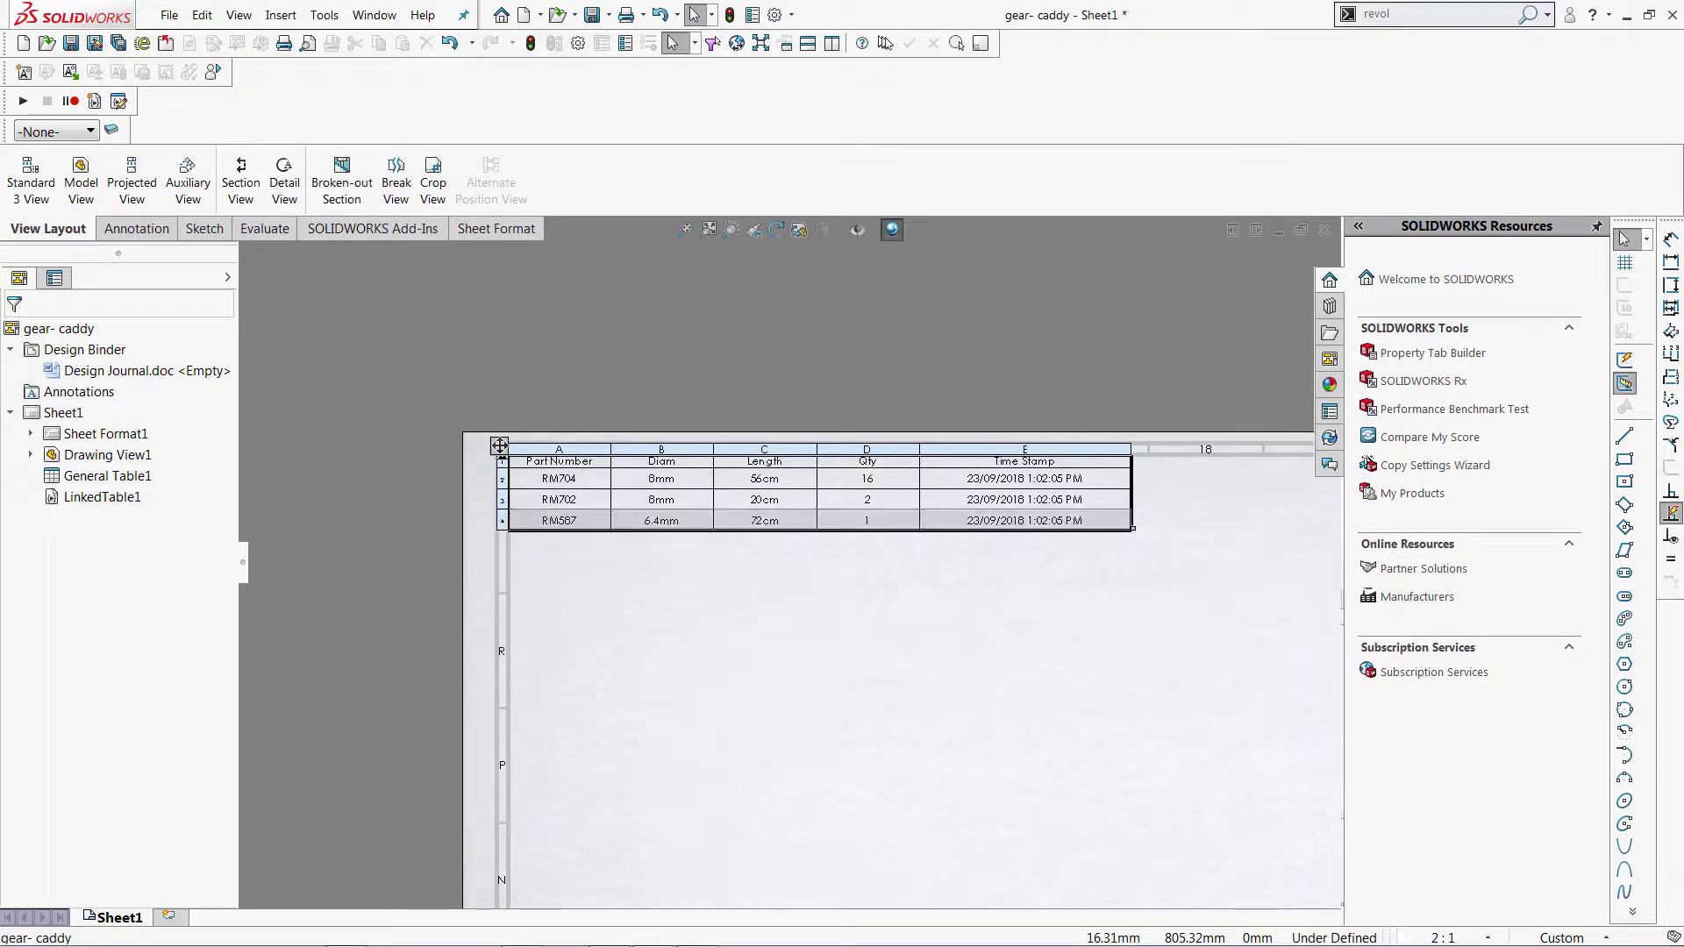
- Delete the table's last row, RM587
{"action": "right_click", "coordinate": [502, 516]}
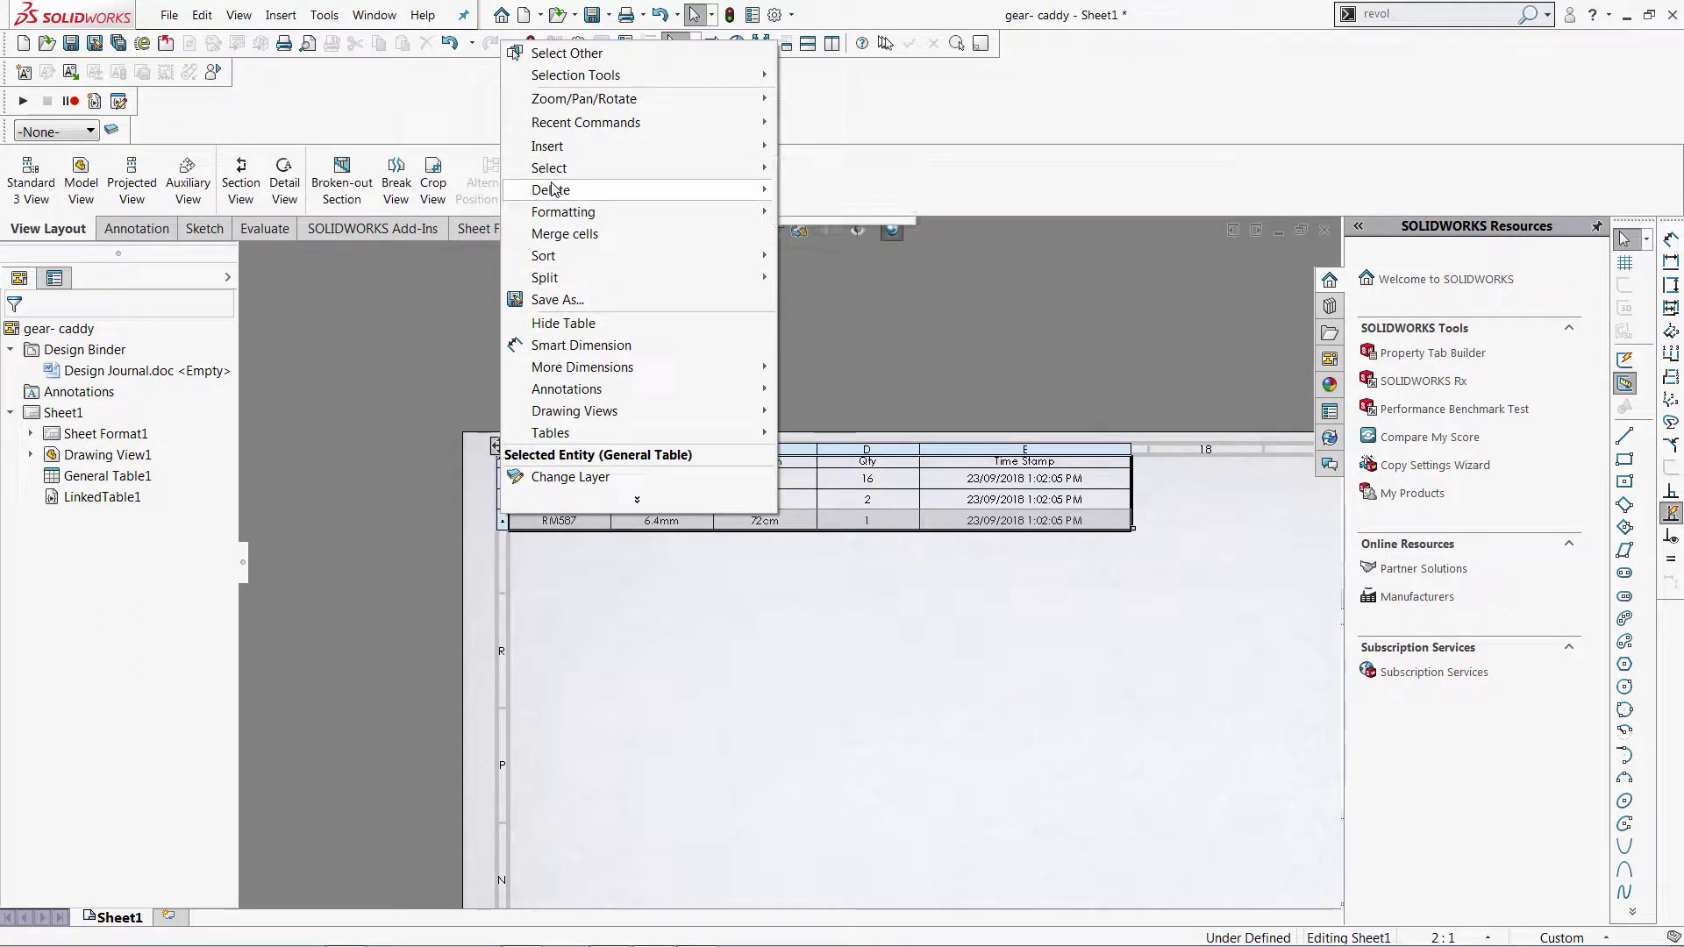
{"action": "mouse_move", "coordinate": [562, 189]}
{"action": "left_click", "coordinate": [819, 214]}
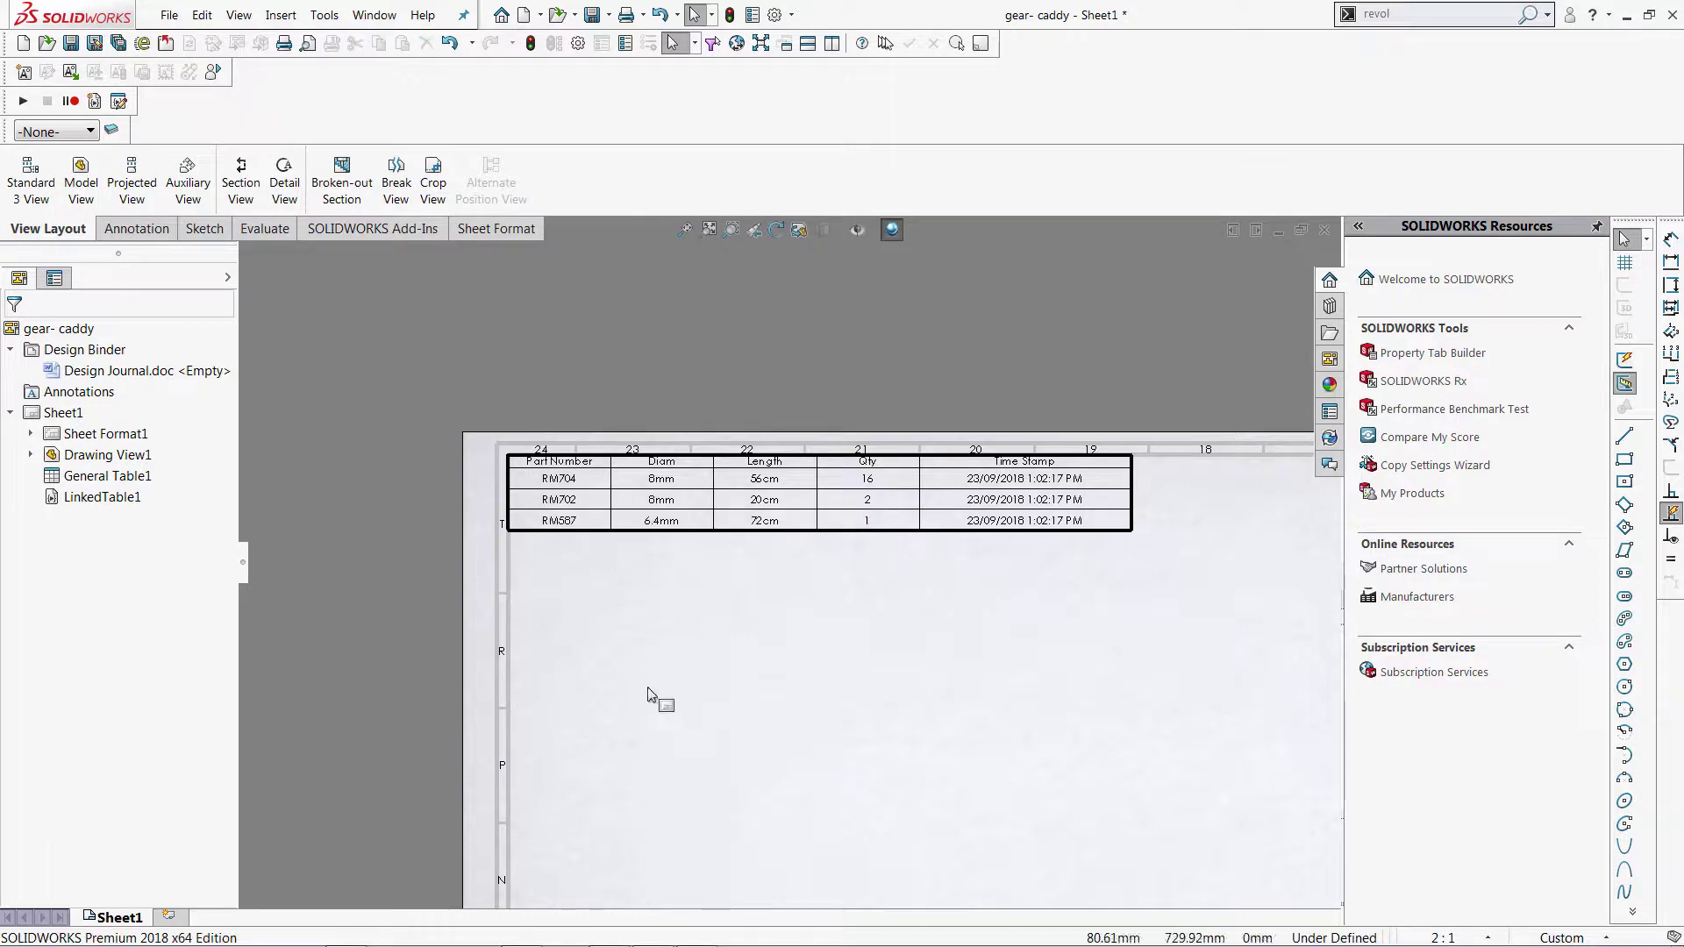
- Set RM587's Qty to 4 in the spreadsheet and rebuild the drawing to refresh the table
{"action": "key", "text": "alt+Tab"}
{"action": "key", "text": "alt+Tab"}
{"action": "key", "text": "alt+Tab"}
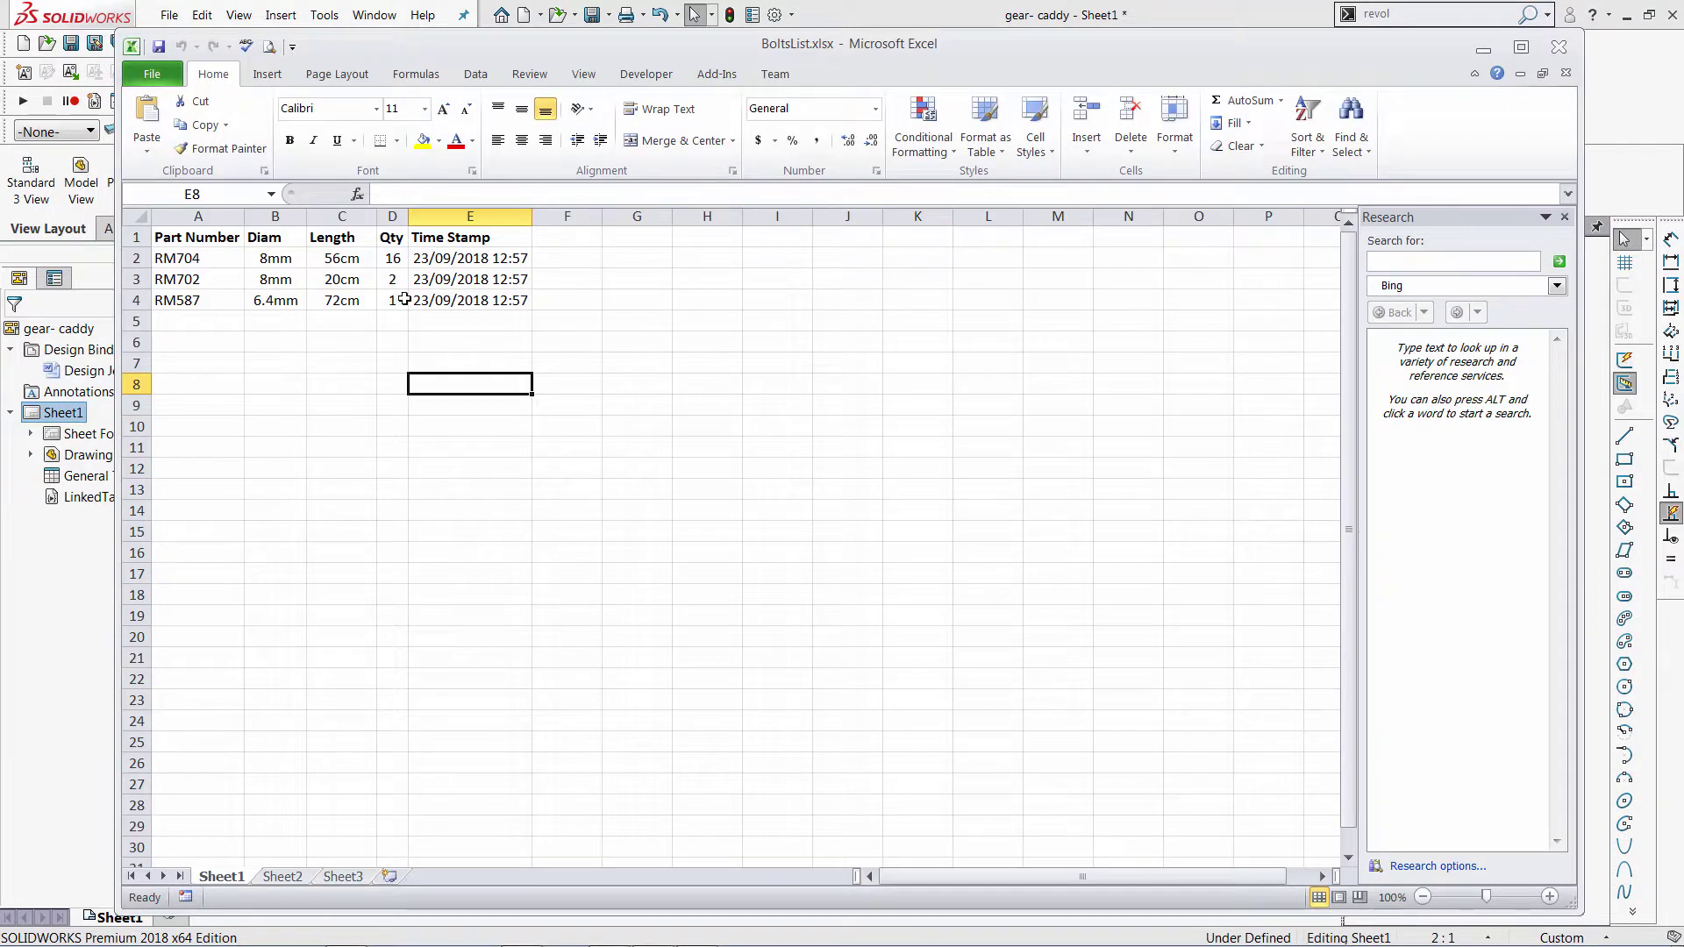
{"action": "left_click", "coordinate": [403, 299]}
{"action": "type", "text": "4"}
{"action": "left_click", "coordinate": [411, 369]}
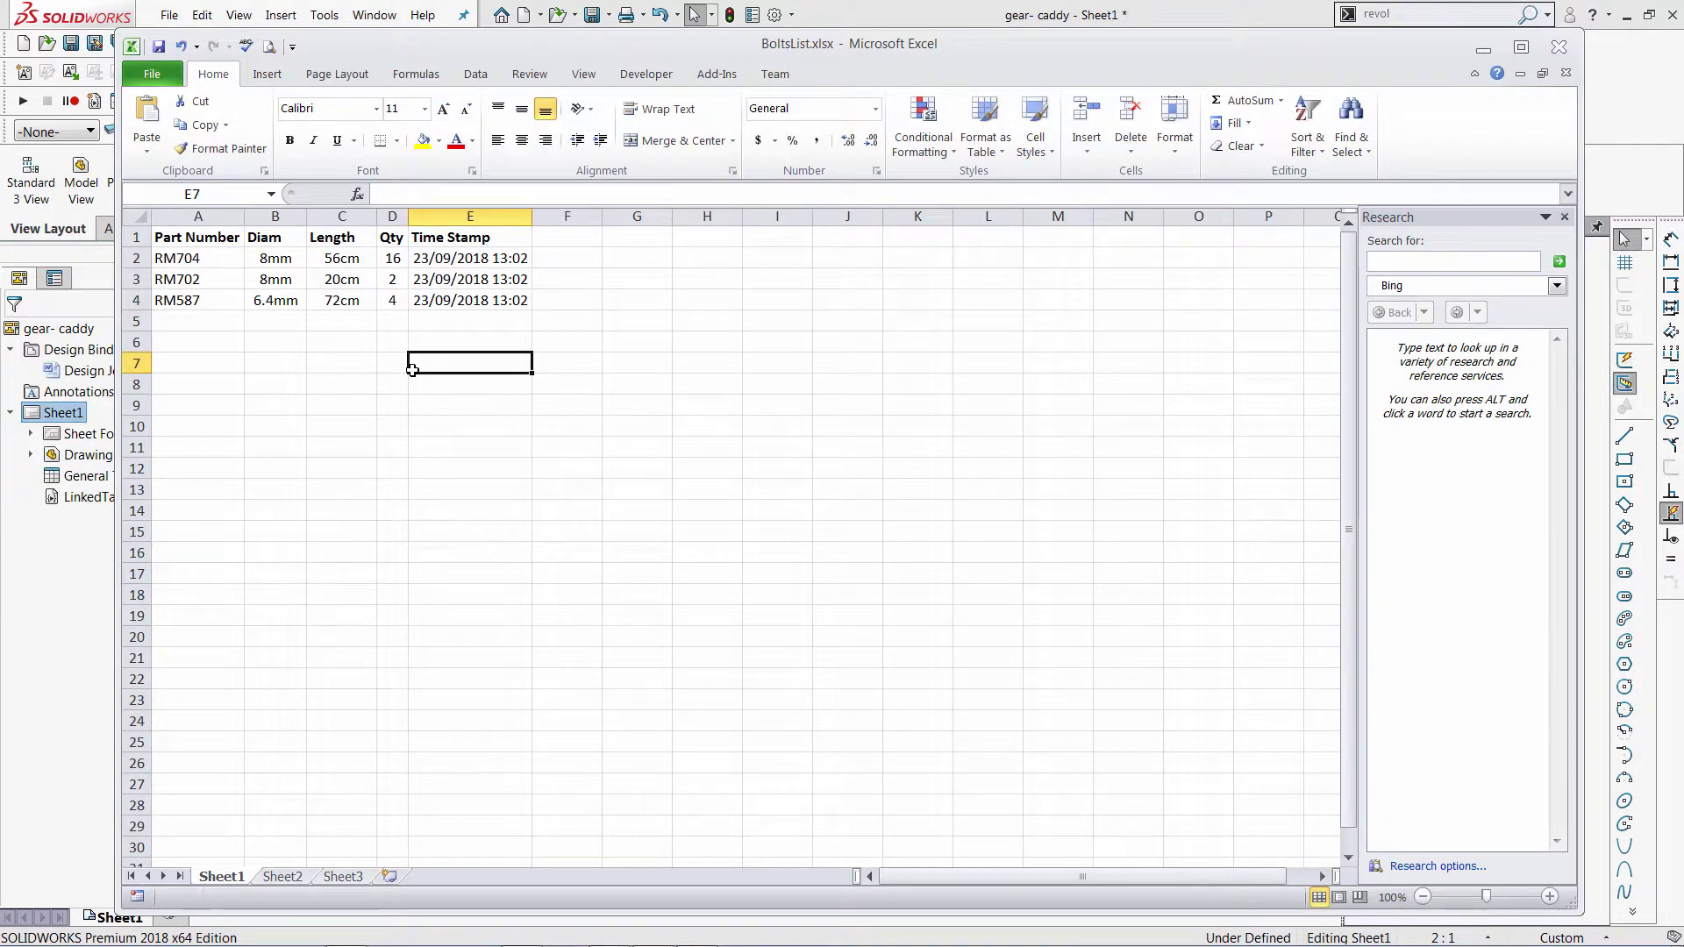
{"action": "left_click", "coordinate": [78, 23]}
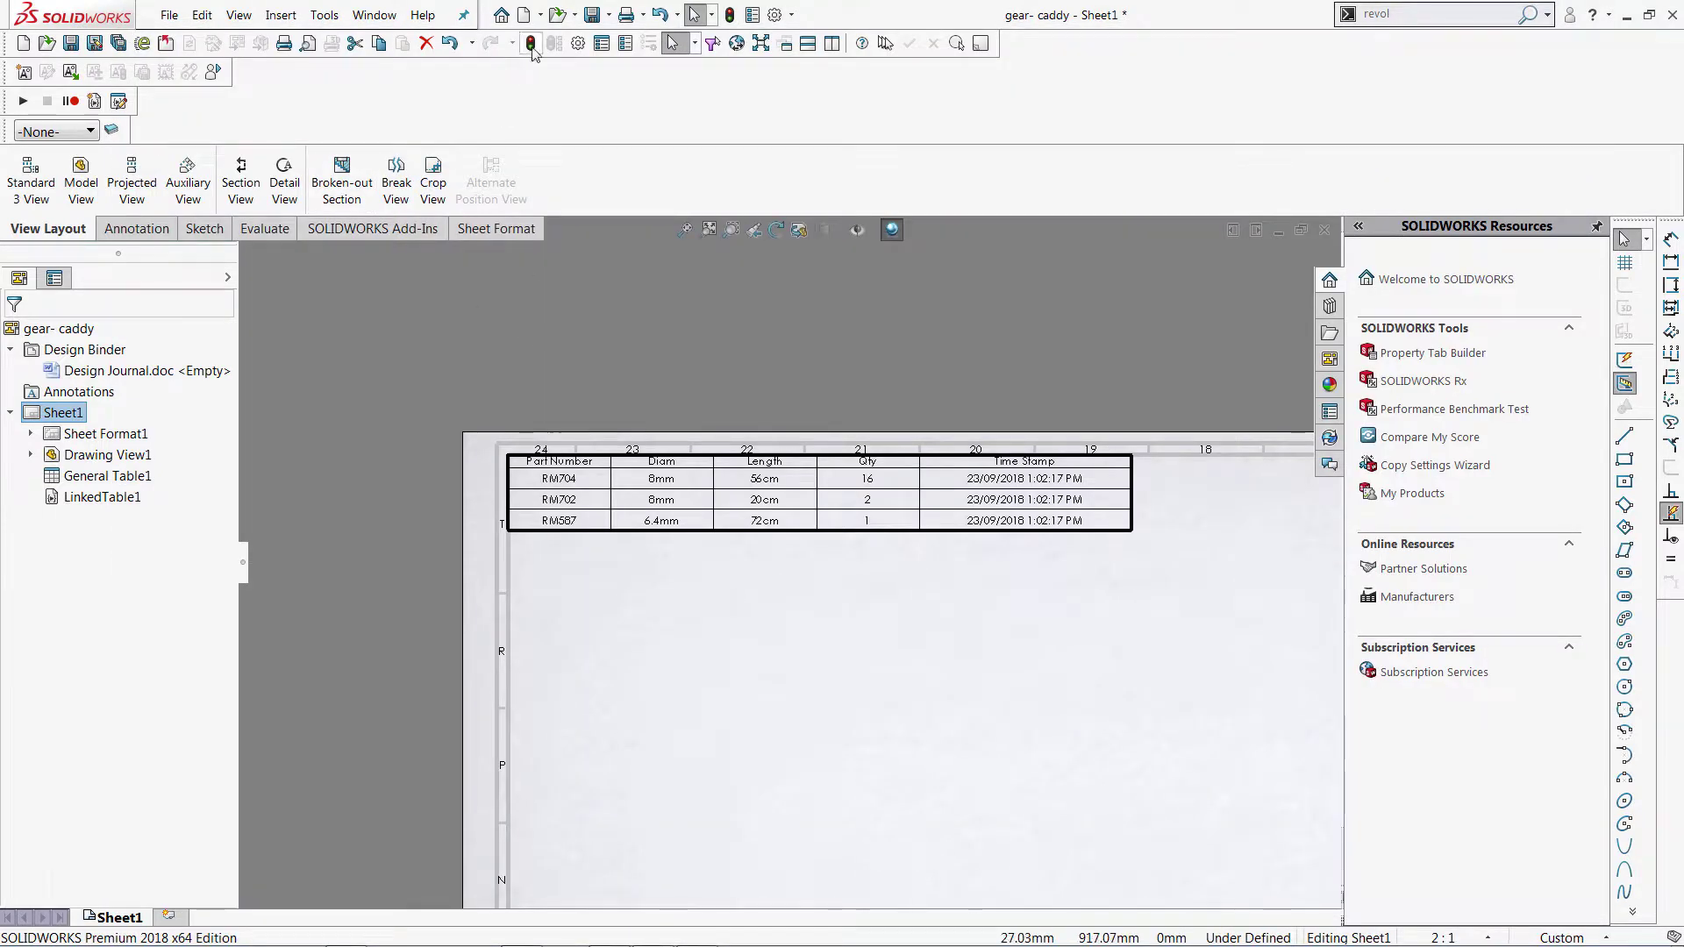
{"action": "left_click", "coordinate": [532, 46]}
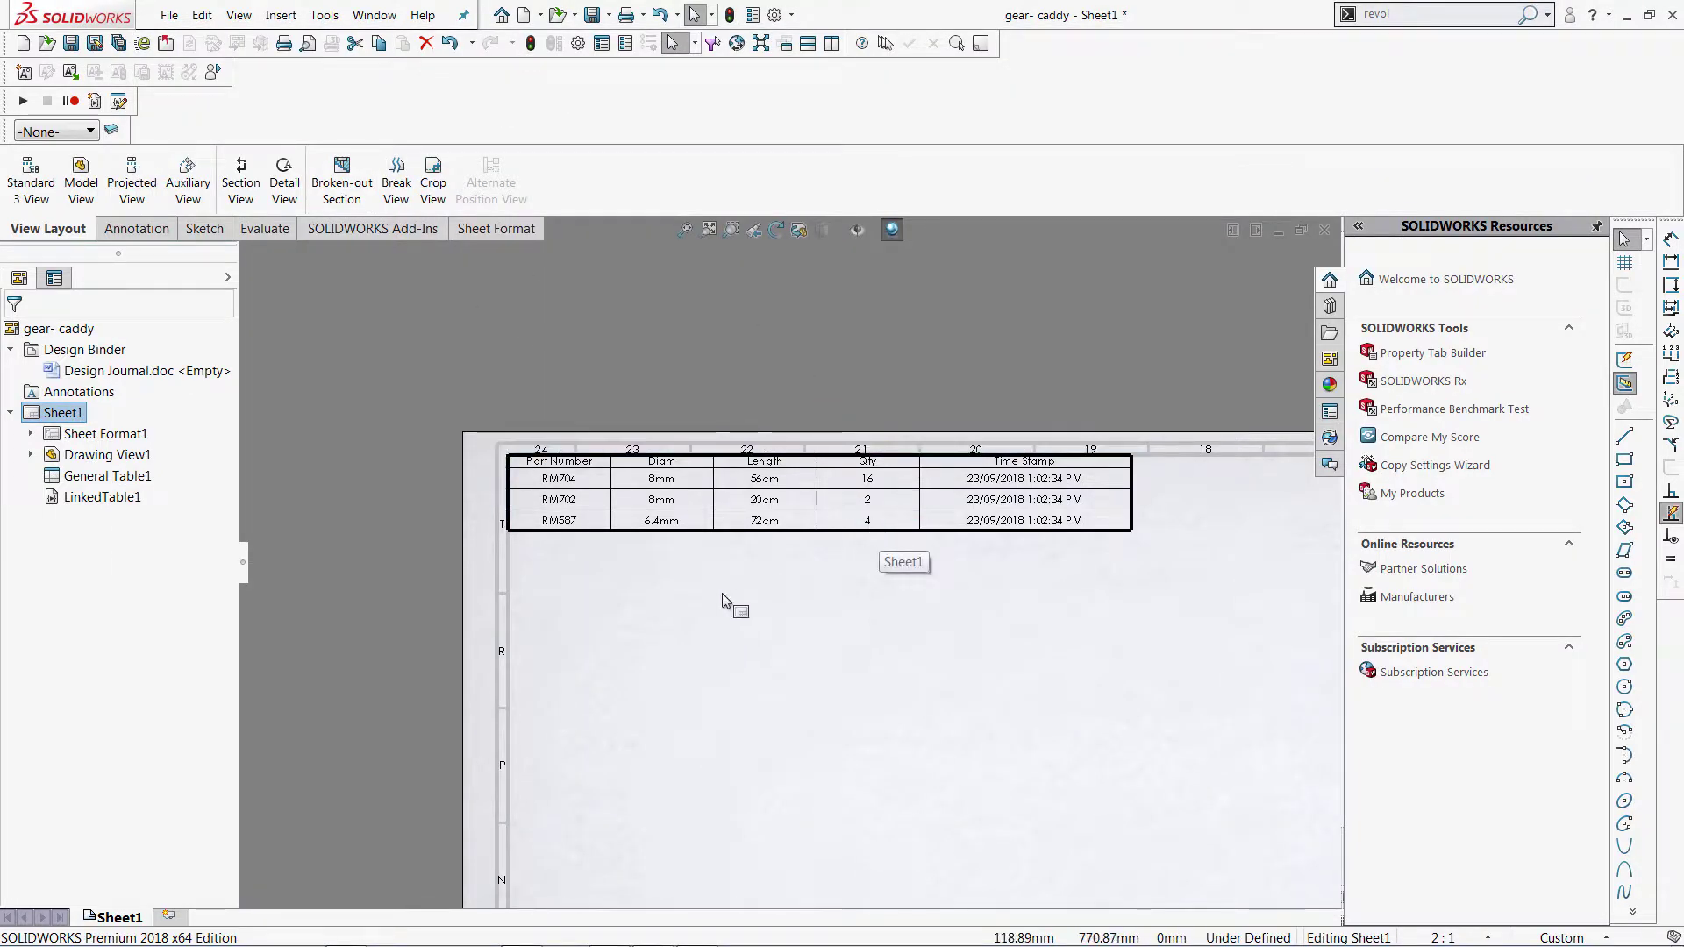
{"action": "left_click", "coordinate": [103, 497]}
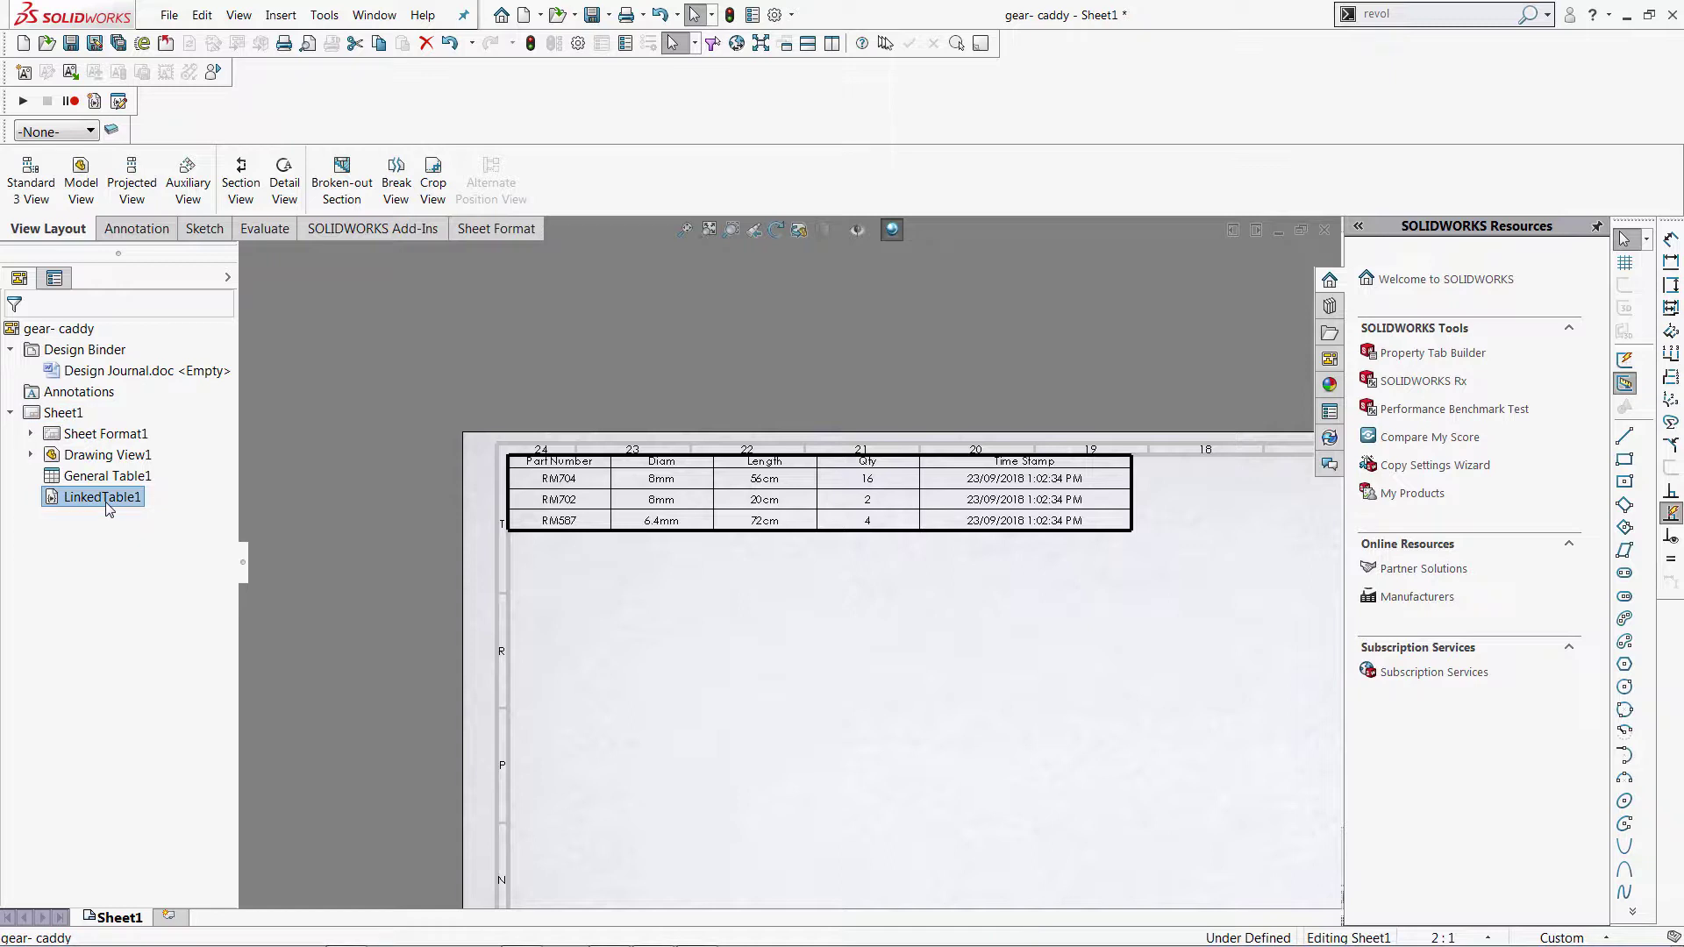
- Delete the LinkedTable1 feature, keeping General Table1 on the sheet
{"action": "right_click", "coordinate": [107, 509]}
{"action": "left_click", "coordinate": [141, 556]}
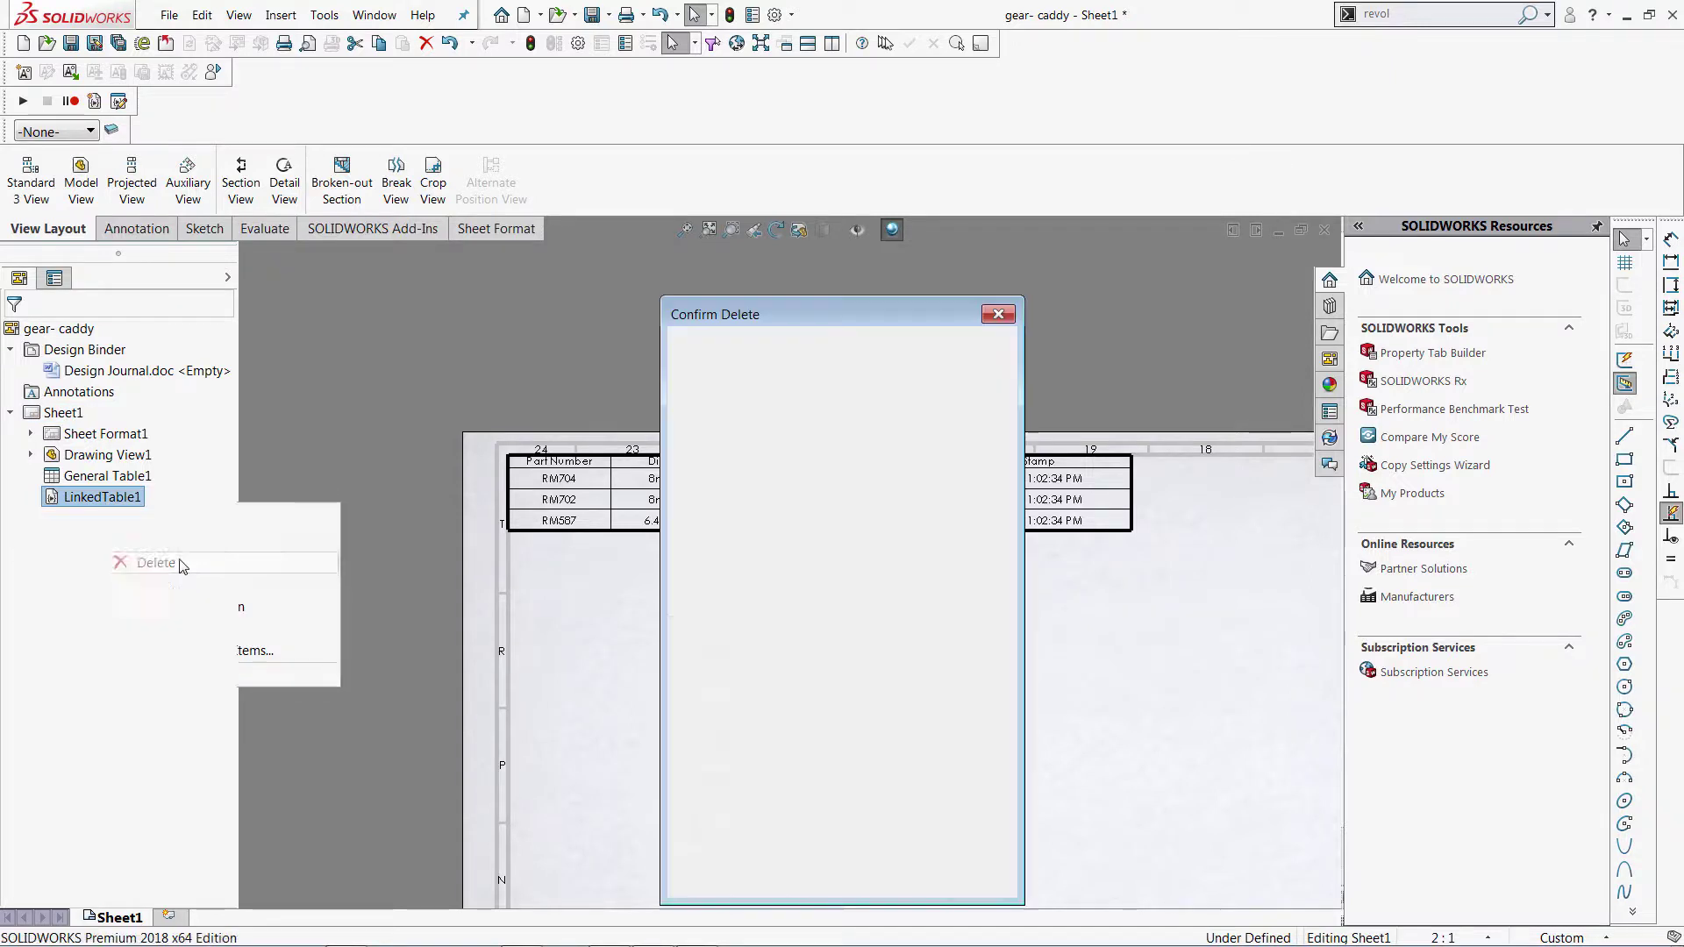
{"action": "left_click", "coordinate": [952, 360]}
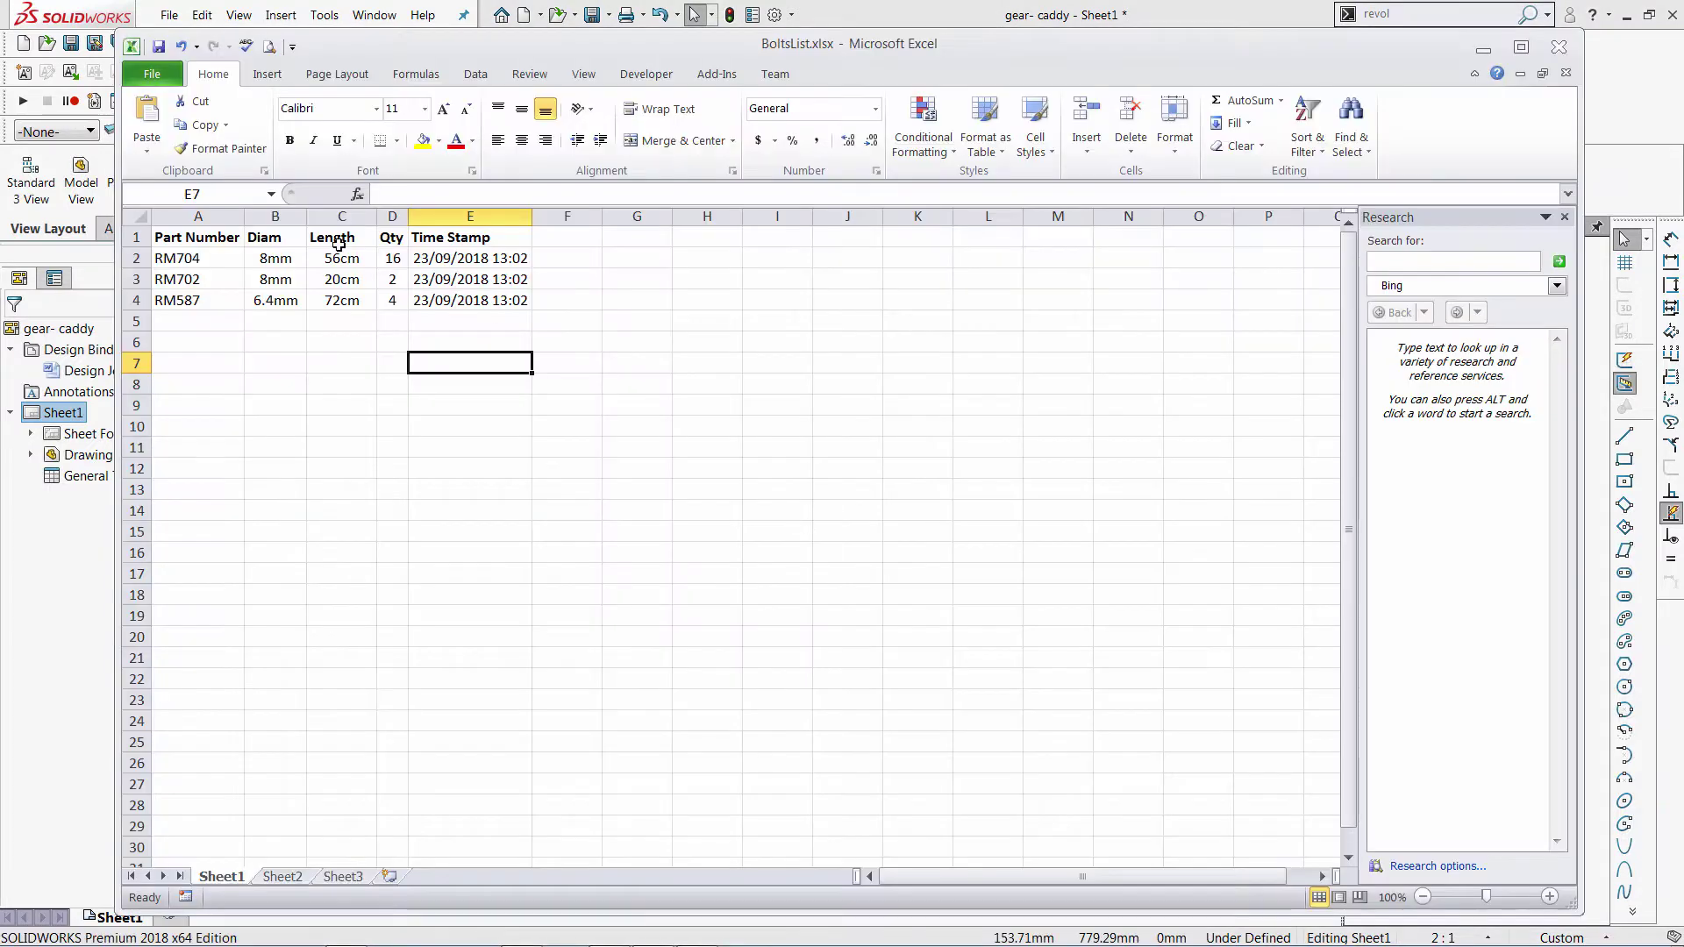
- Save the bolts workbook as BoltsList.csv in CSV (Comma delimited) format
{"action": "left_click", "coordinate": [153, 75]}
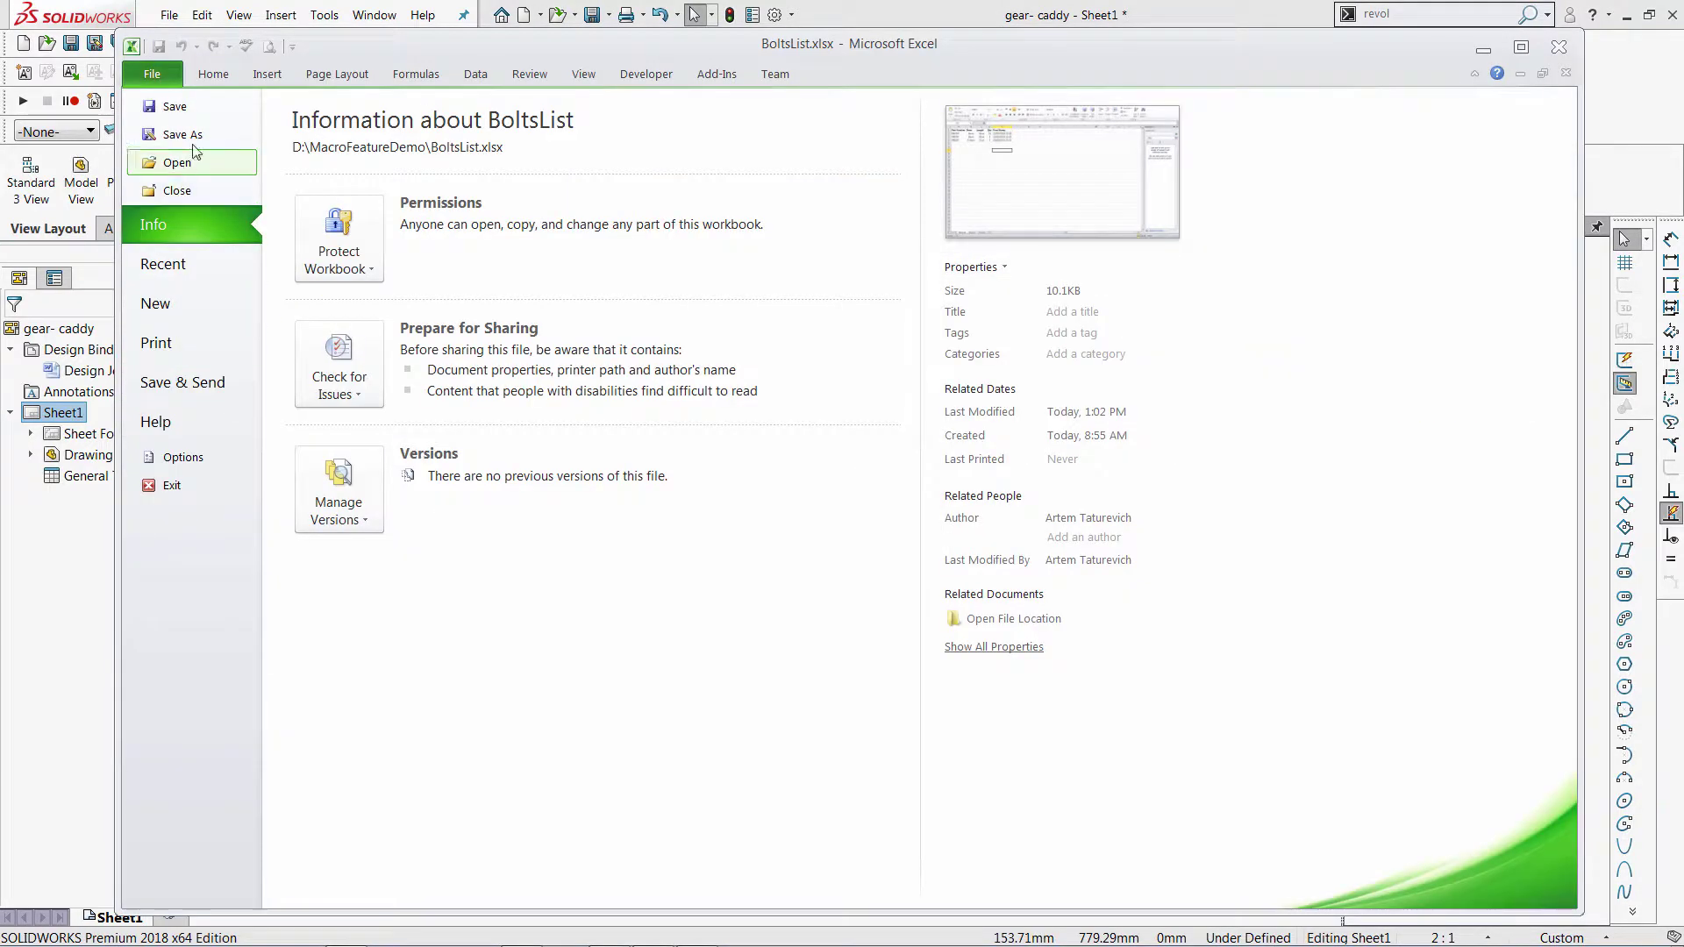
{"action": "left_click", "coordinate": [182, 134]}
{"action": "left_click", "coordinate": [358, 426]}
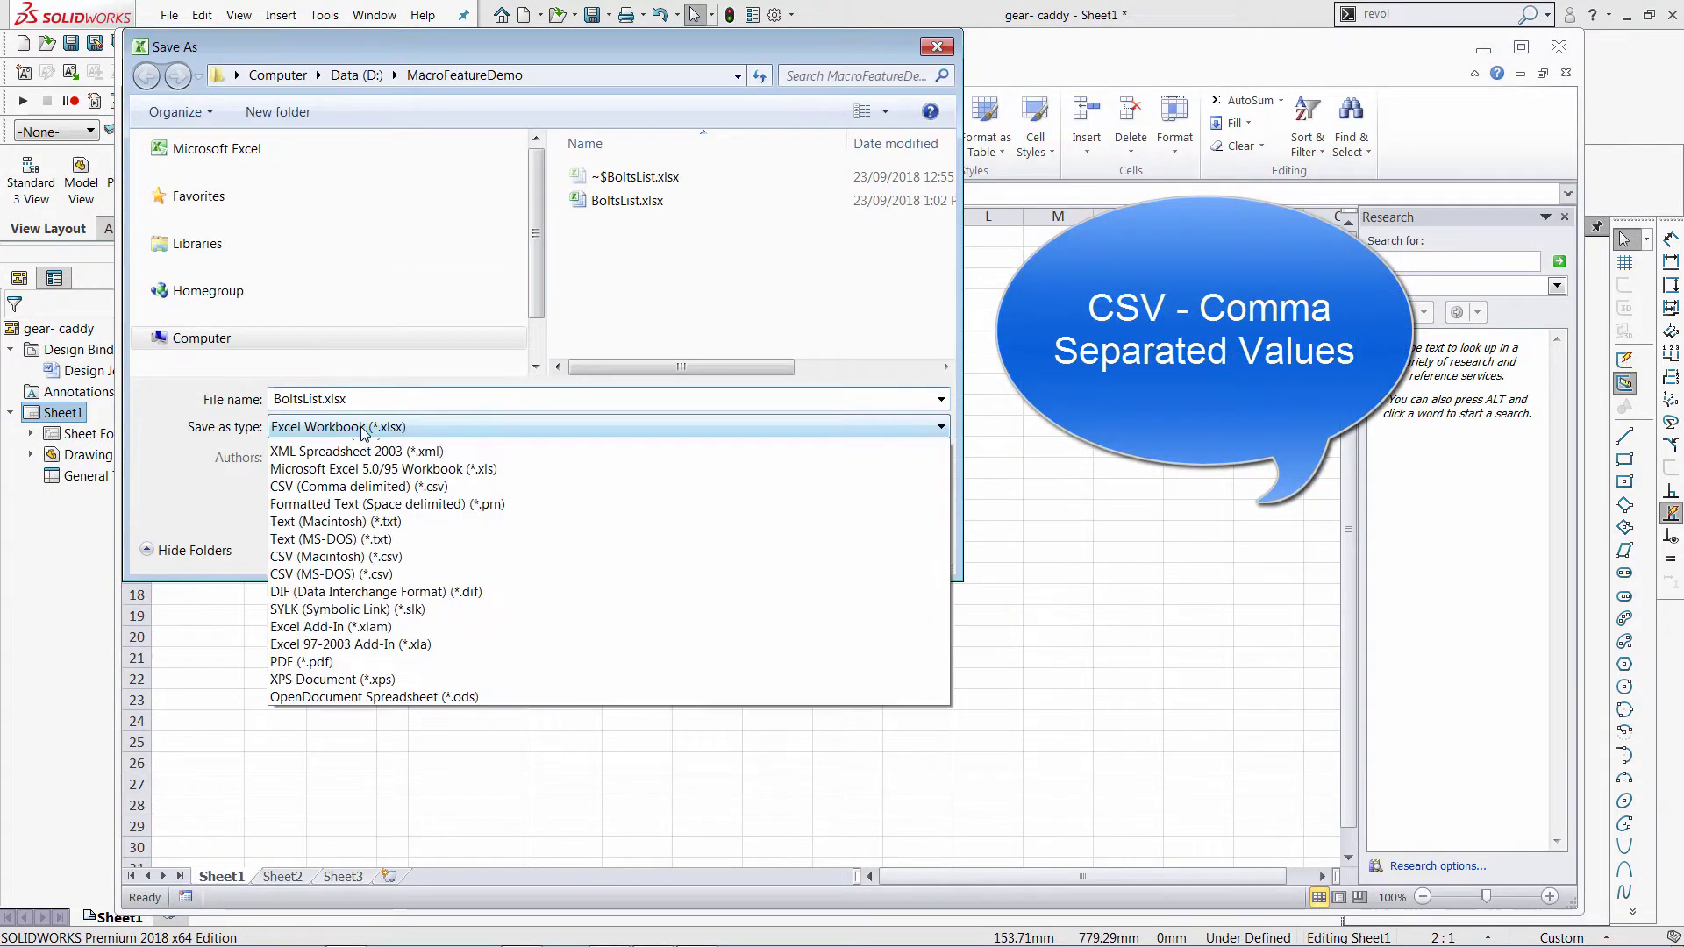
{"action": "left_click", "coordinate": [347, 693]}
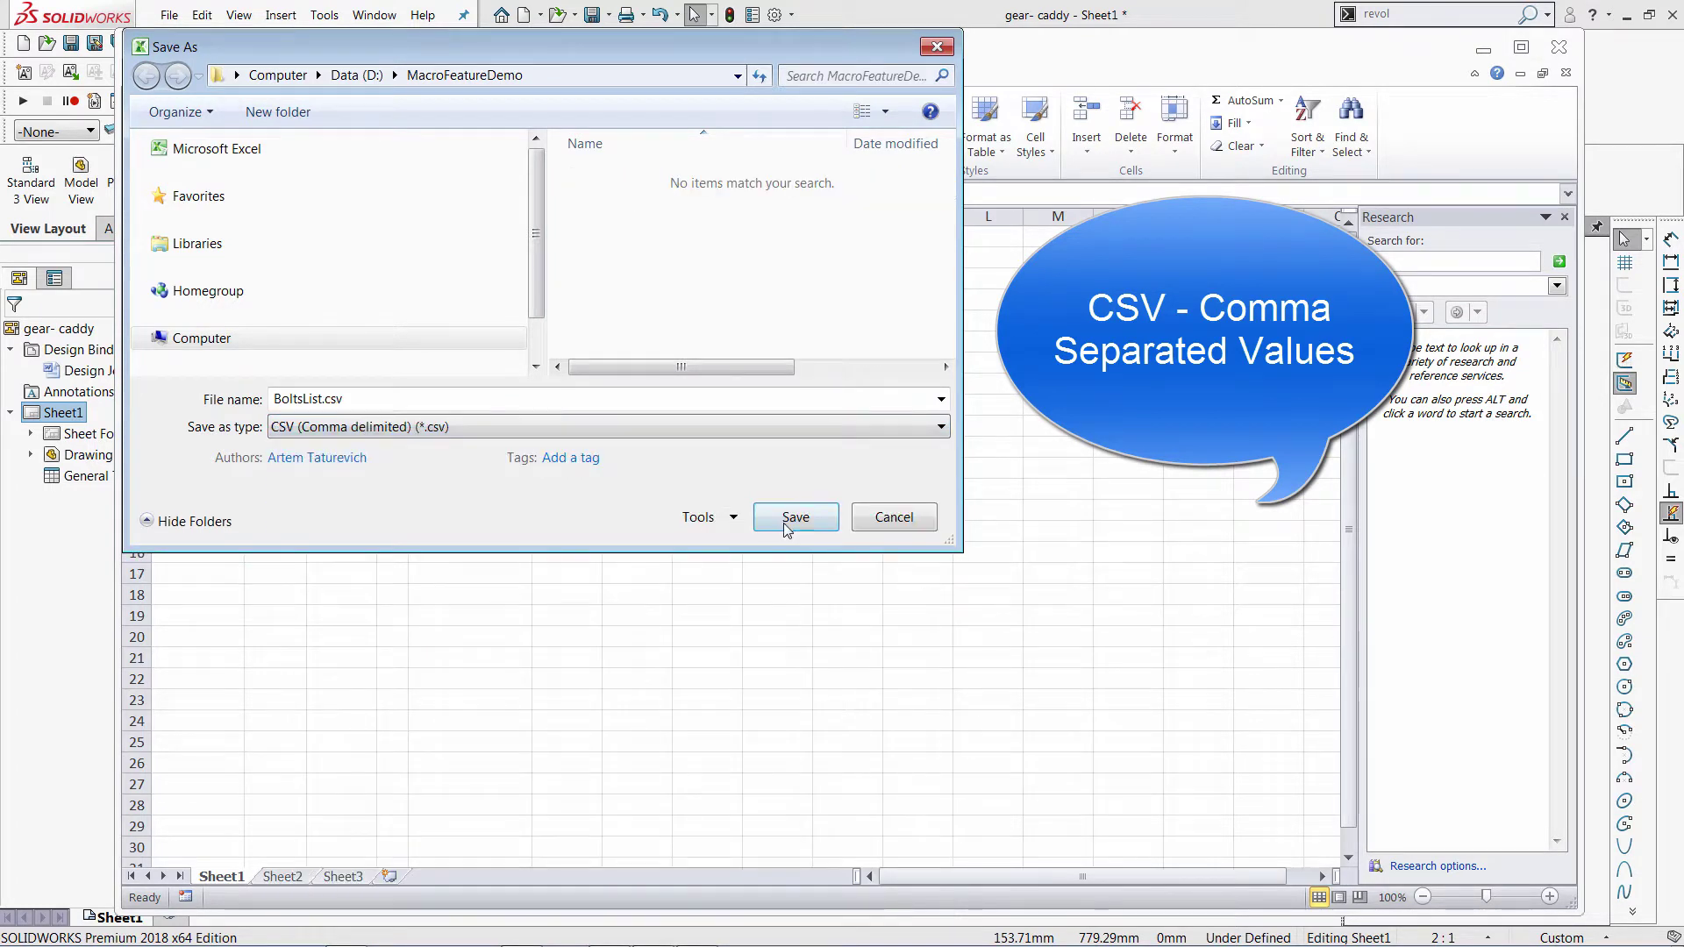
{"action": "left_click", "coordinate": [789, 522]}
{"action": "left_click", "coordinate": [765, 554]}
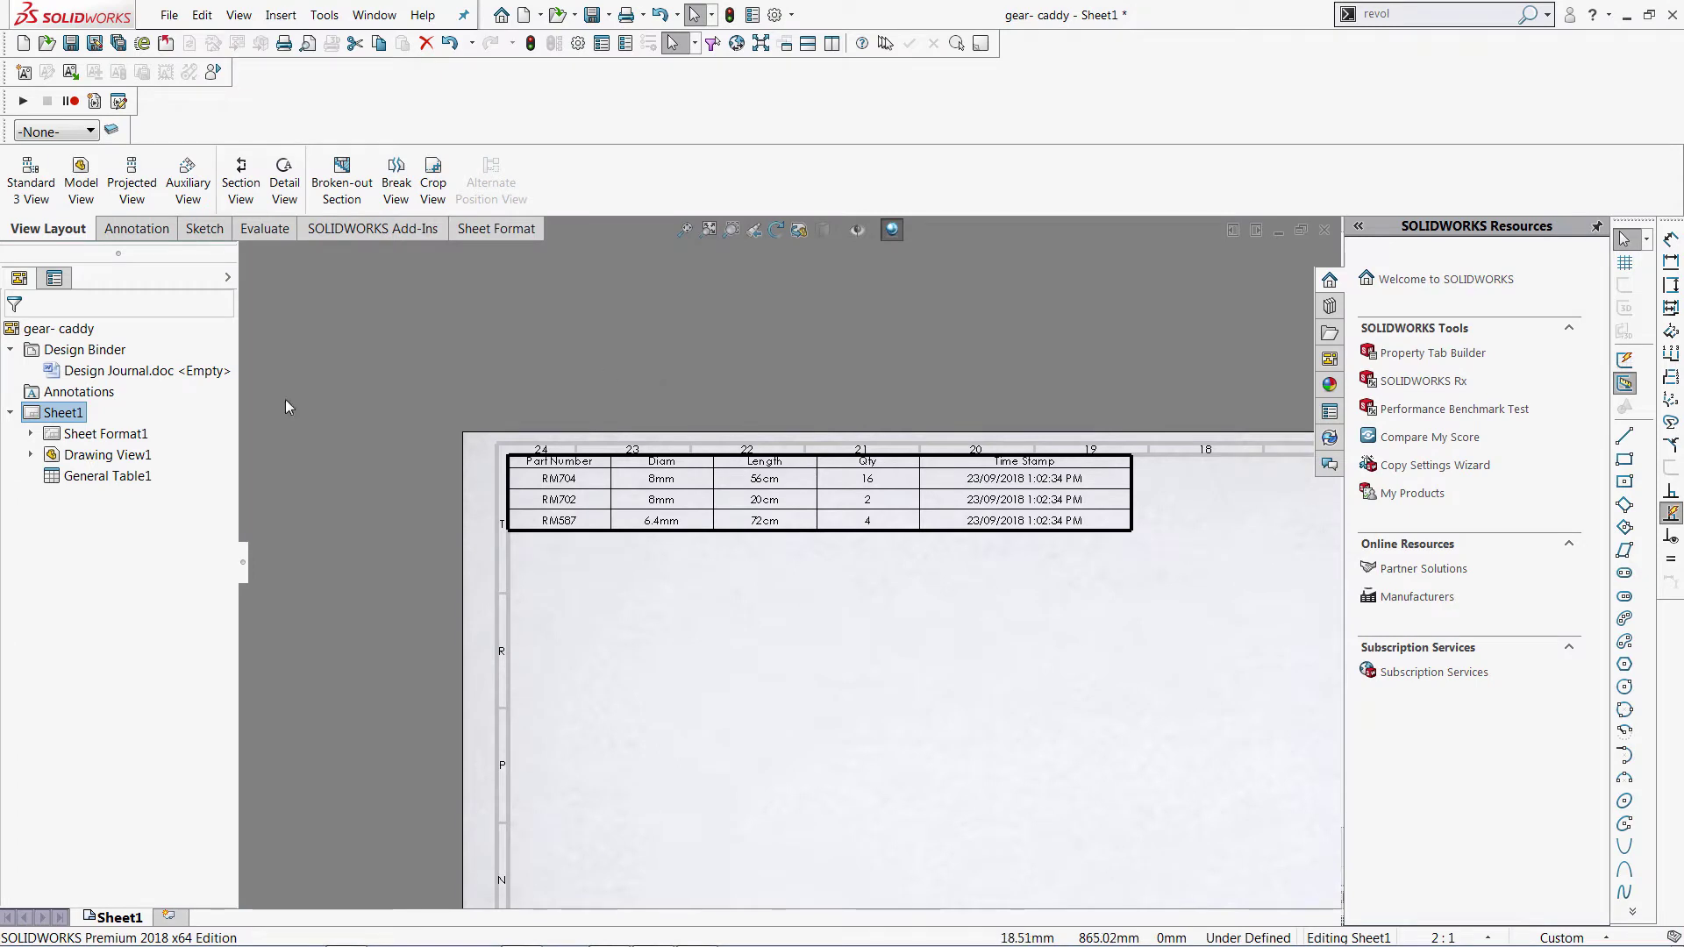
- Run the LinkExcelTable.swp macro from the MacroFeatureDemo folder
{"action": "left_click", "coordinate": [103, 475]}
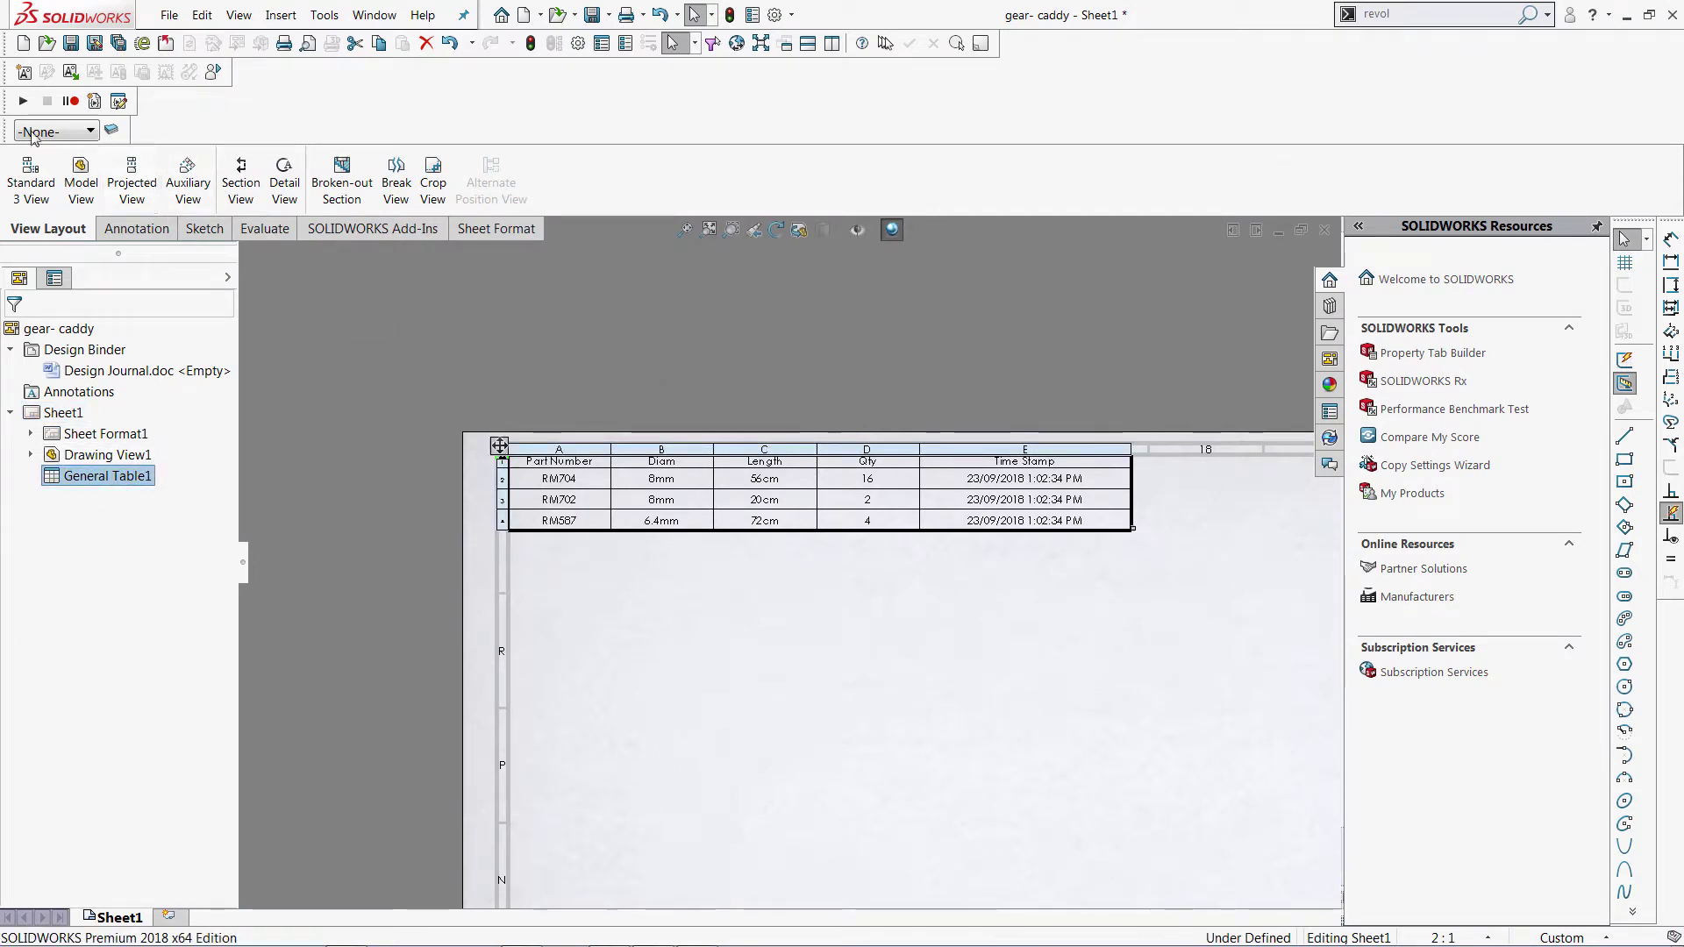
{"action": "left_click", "coordinate": [23, 101]}
{"action": "left_click", "coordinate": [1249, 592]}
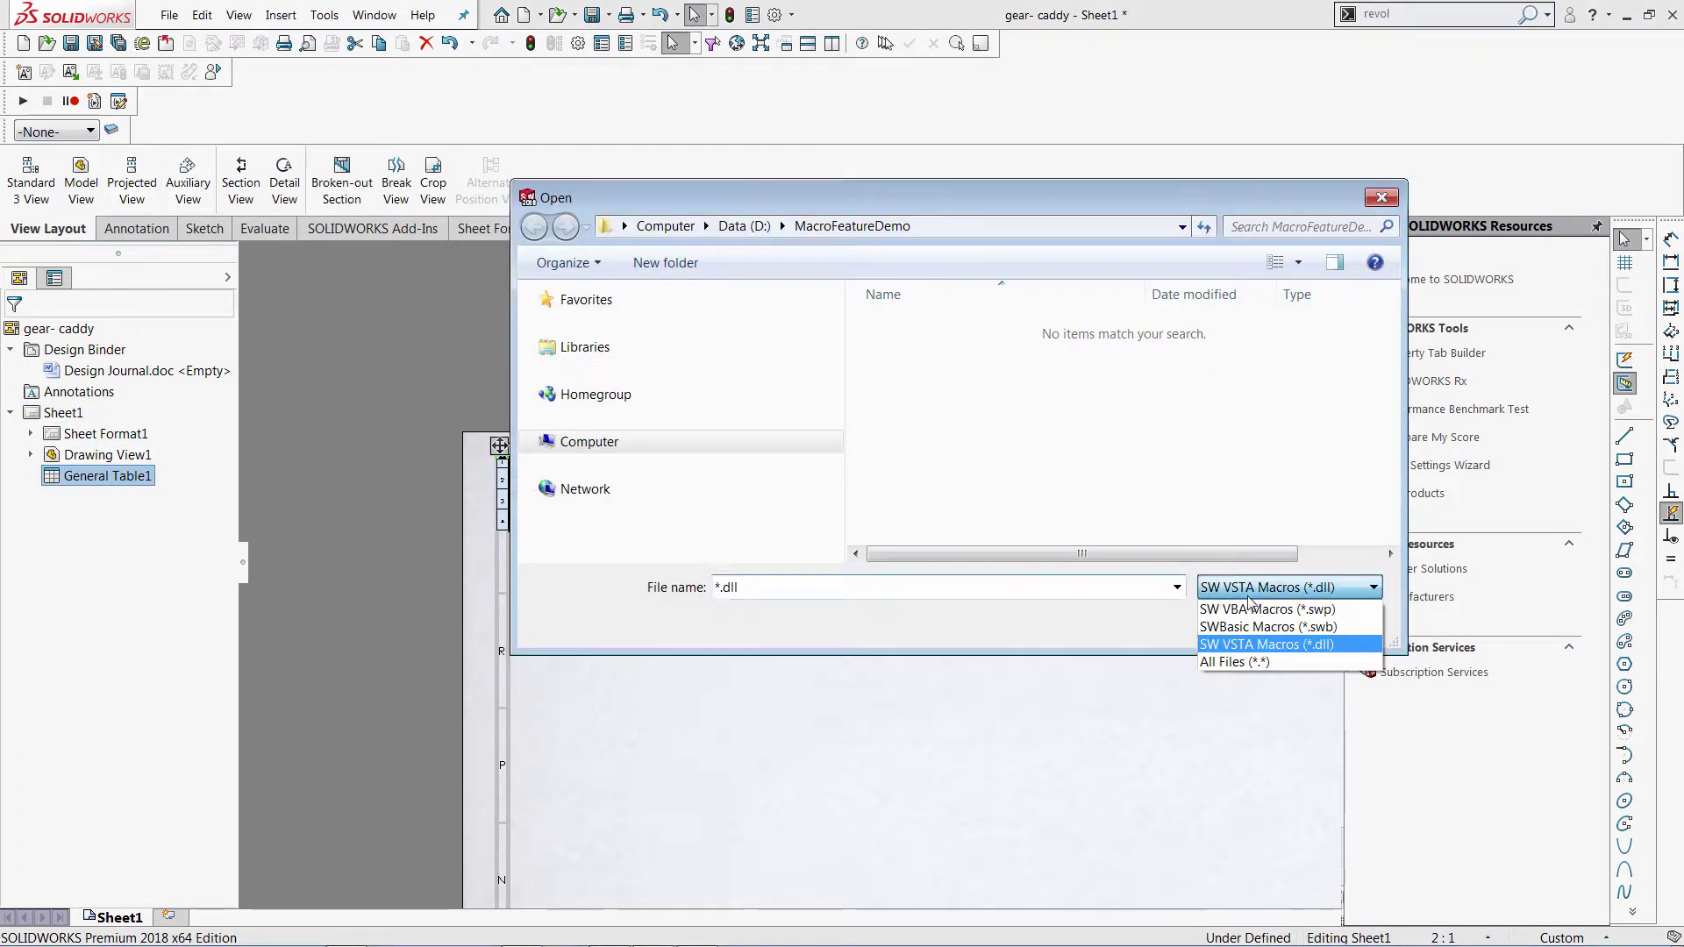
{"action": "left_click", "coordinate": [1234, 661]}
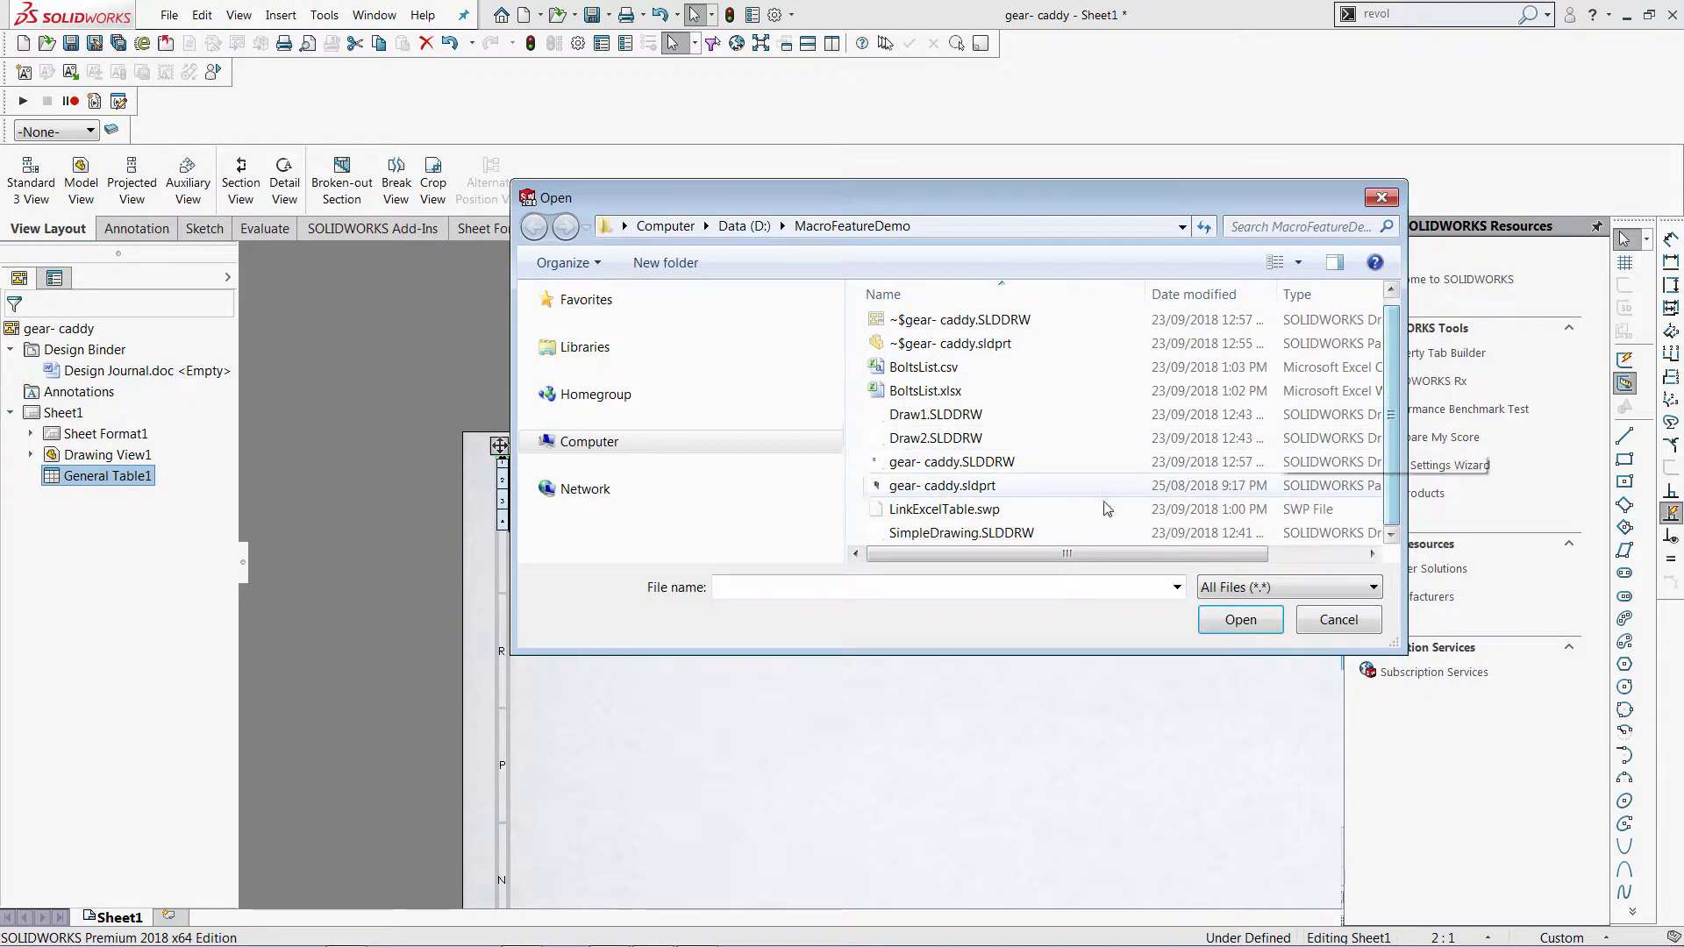
{"action": "double_click", "coordinate": [897, 502]}
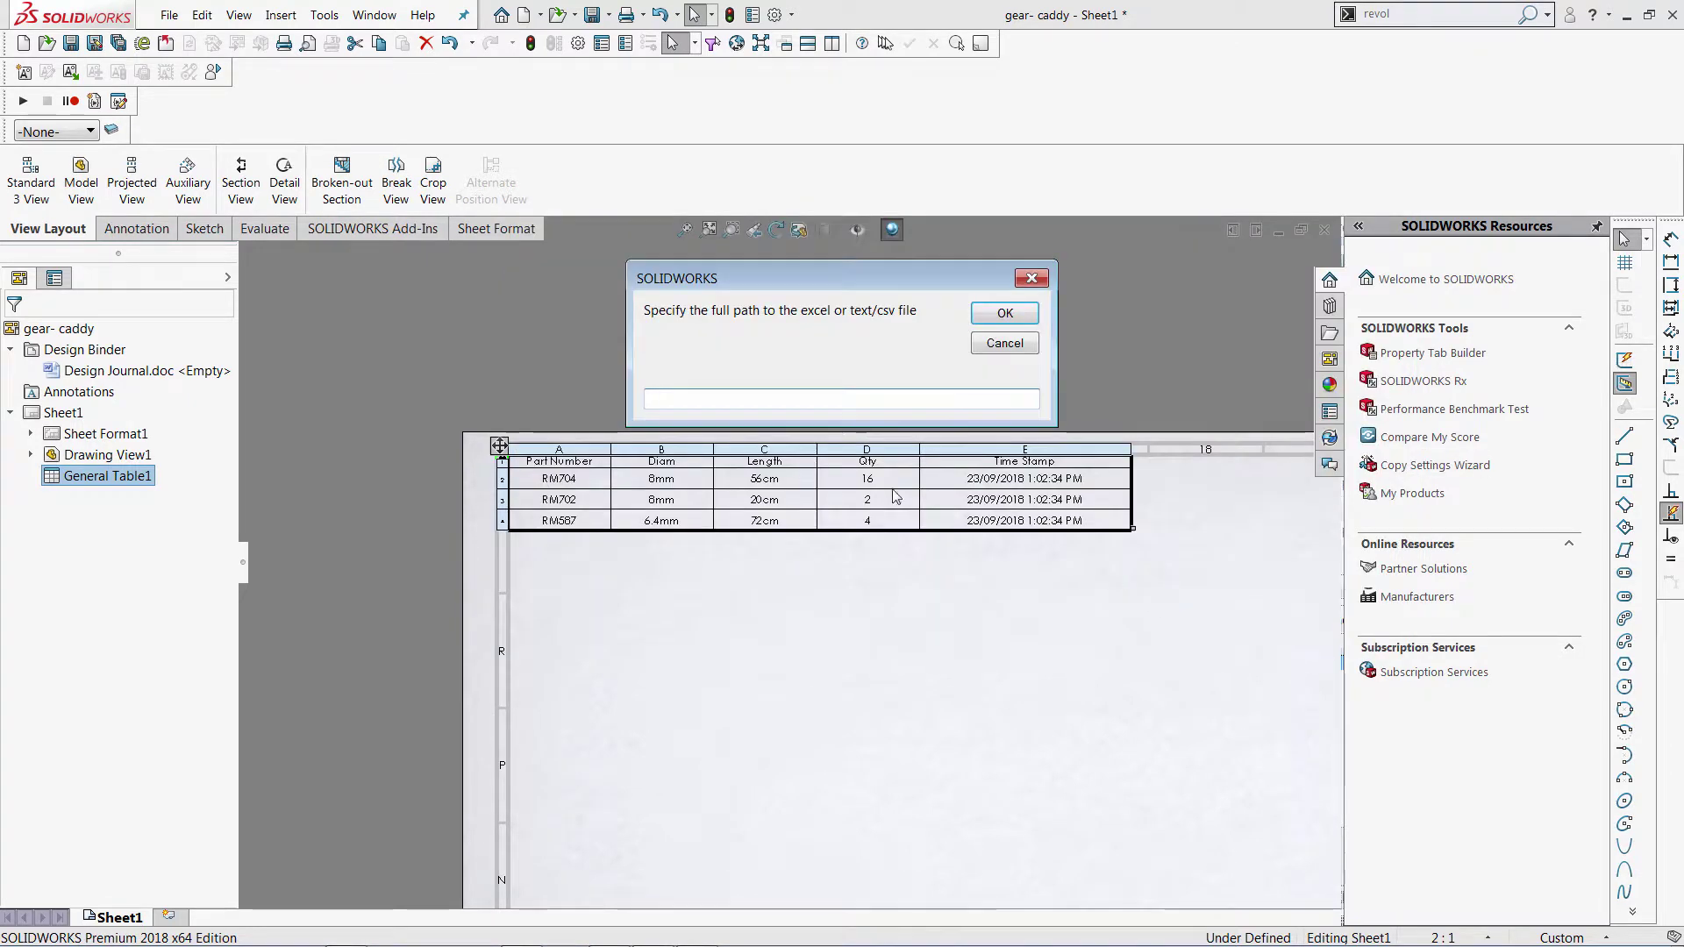
- Check BoltsList.csv's contents as plain text in the folder window
{"action": "key", "text": "alt+Tab"}
{"action": "key", "text": "Tab"}
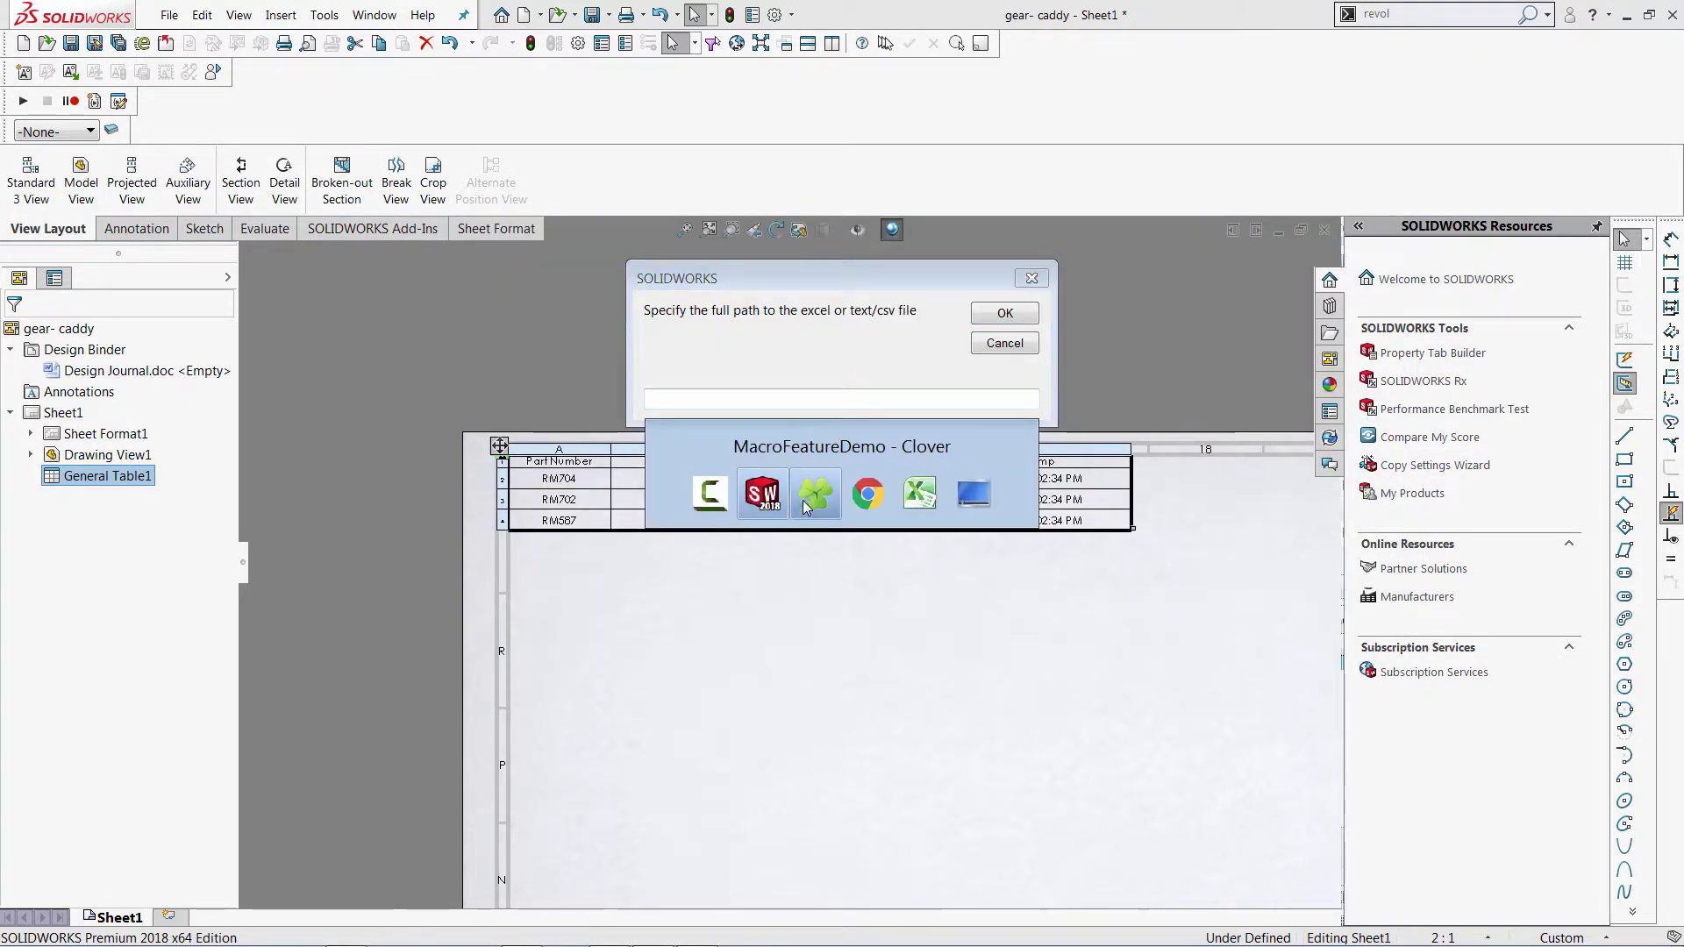
{"action": "left_click", "coordinate": [1275, 326]}
{"action": "right_click", "coordinate": [1280, 327]}
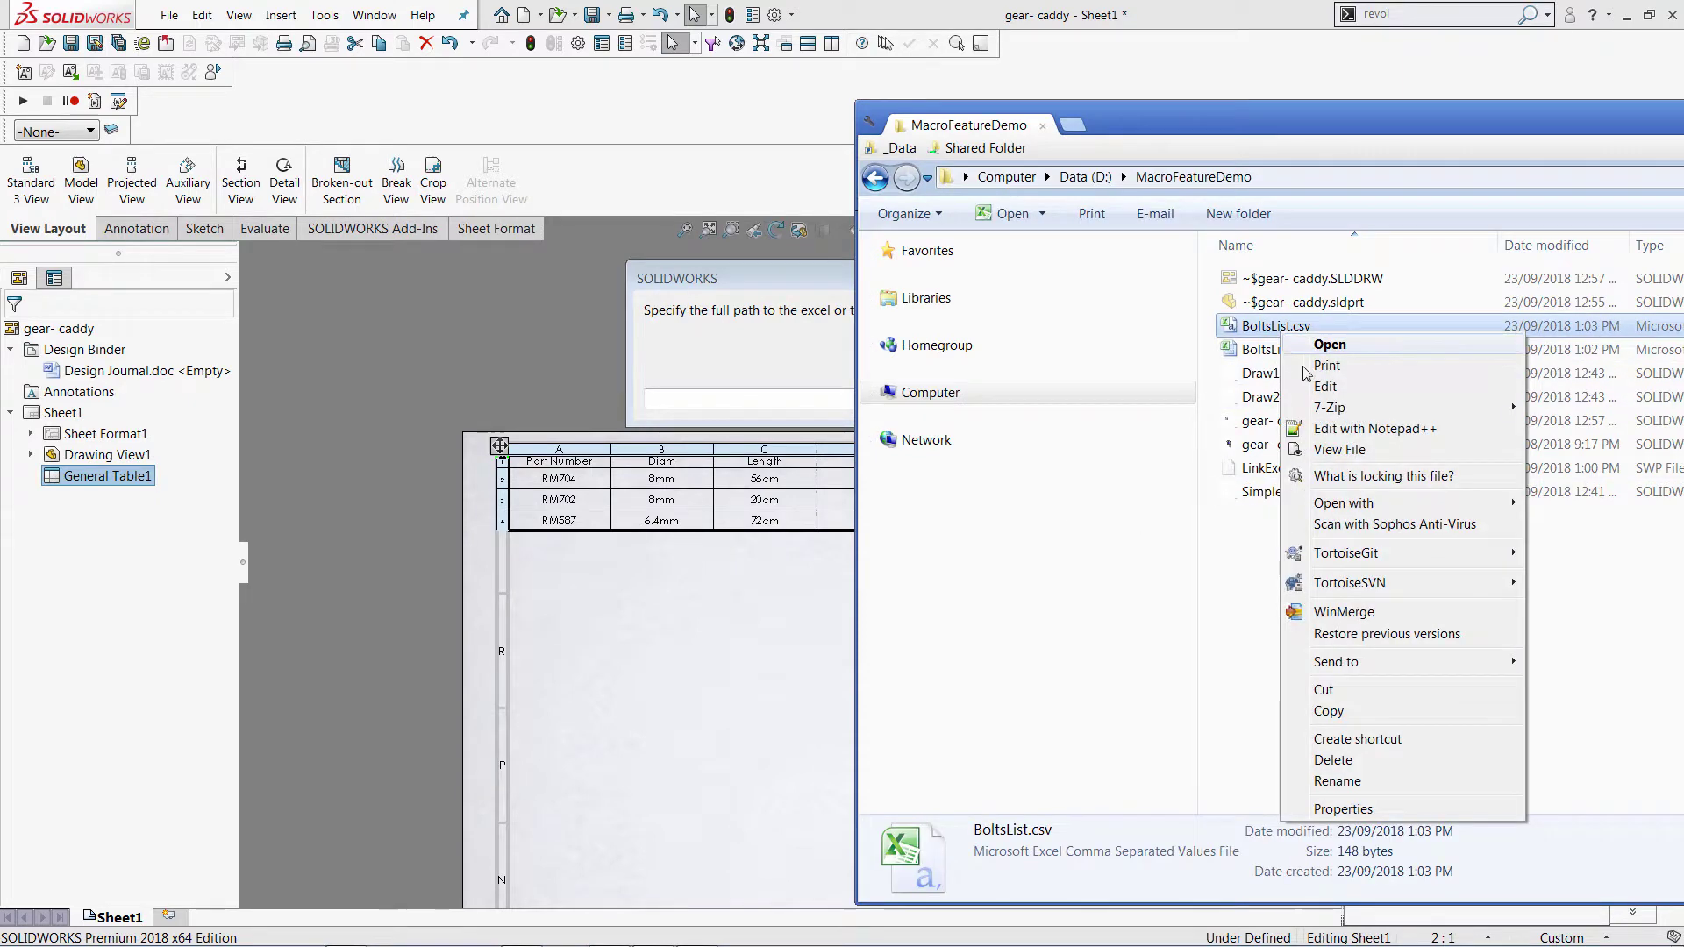
{"action": "left_click", "coordinate": [1341, 386]}
{"action": "left_click", "coordinate": [1657, 194]}
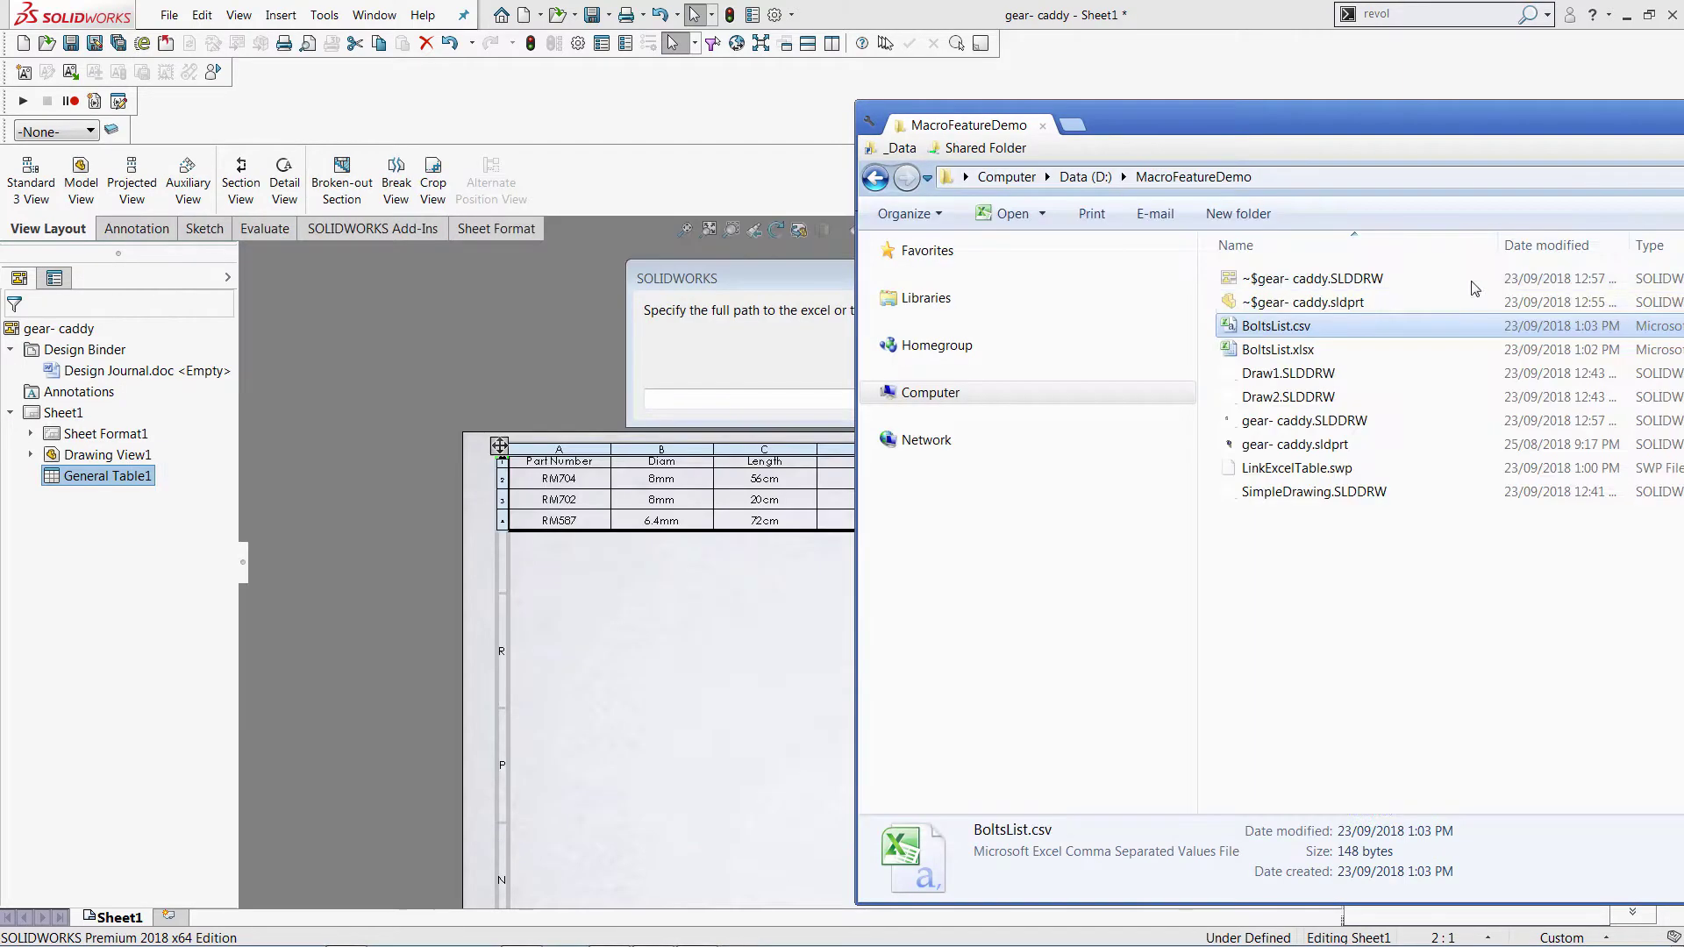
- Supply the D:\MacroFeatureDemo\BoltsList path with an empty sheet name to insert the linked table
{"action": "left_click", "coordinate": [1285, 182]}
{"action": "left_click", "coordinate": [1315, 175]}
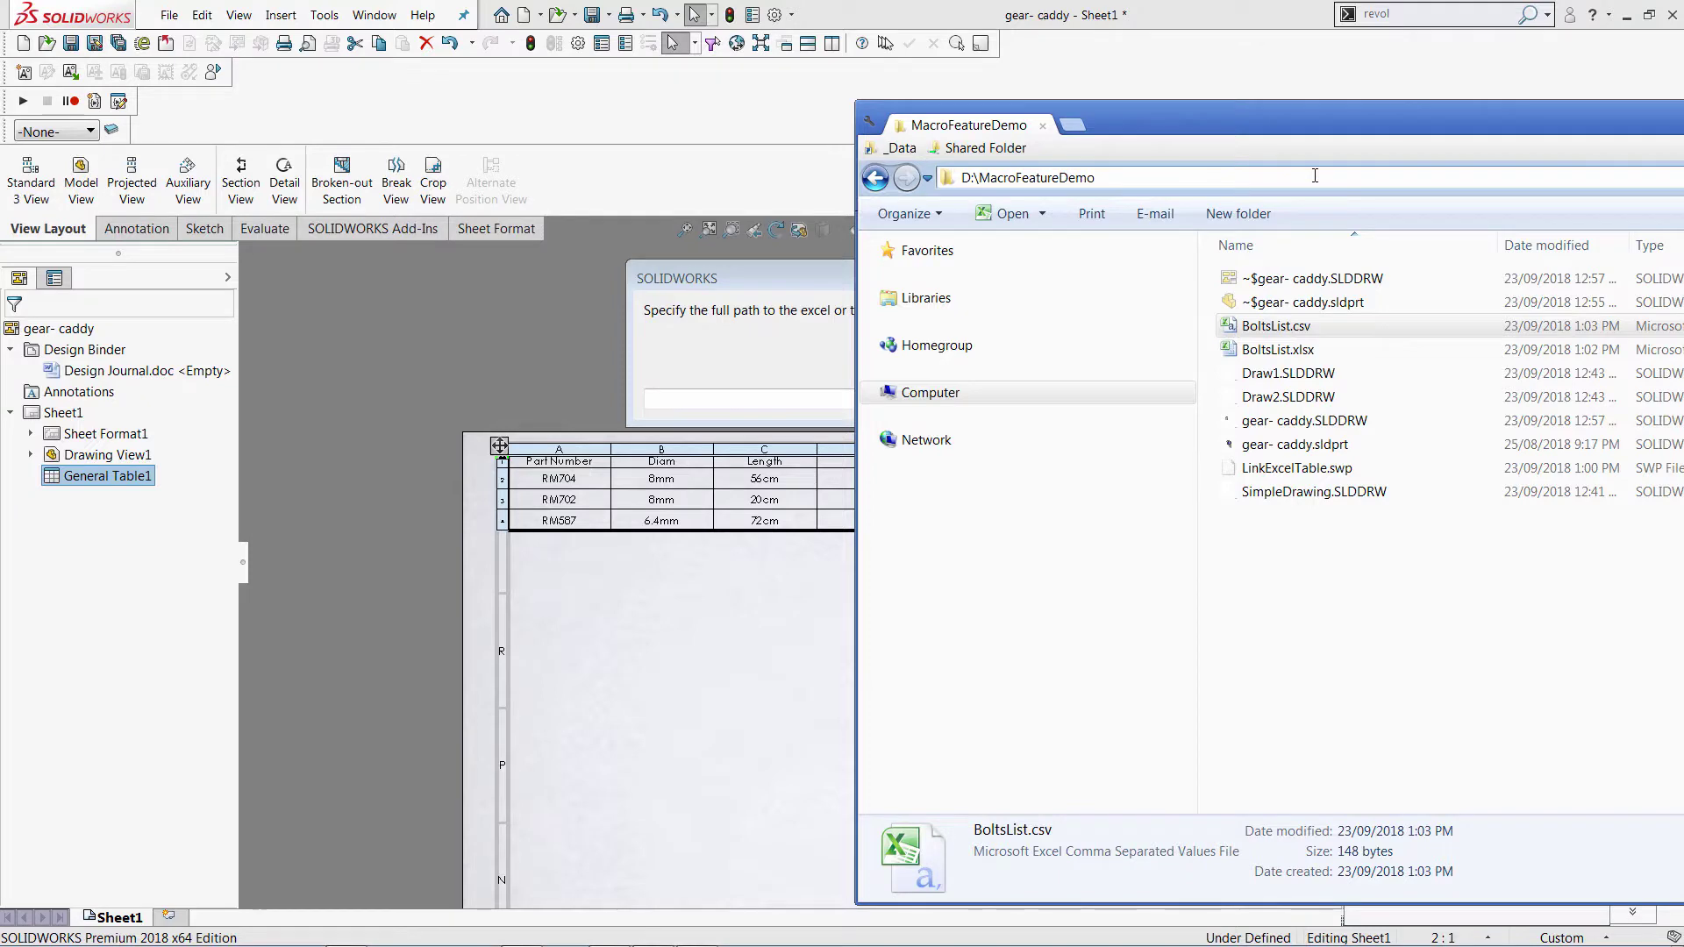
{"action": "type", "text": "\\bo"}
{"action": "key", "text": "Down"}
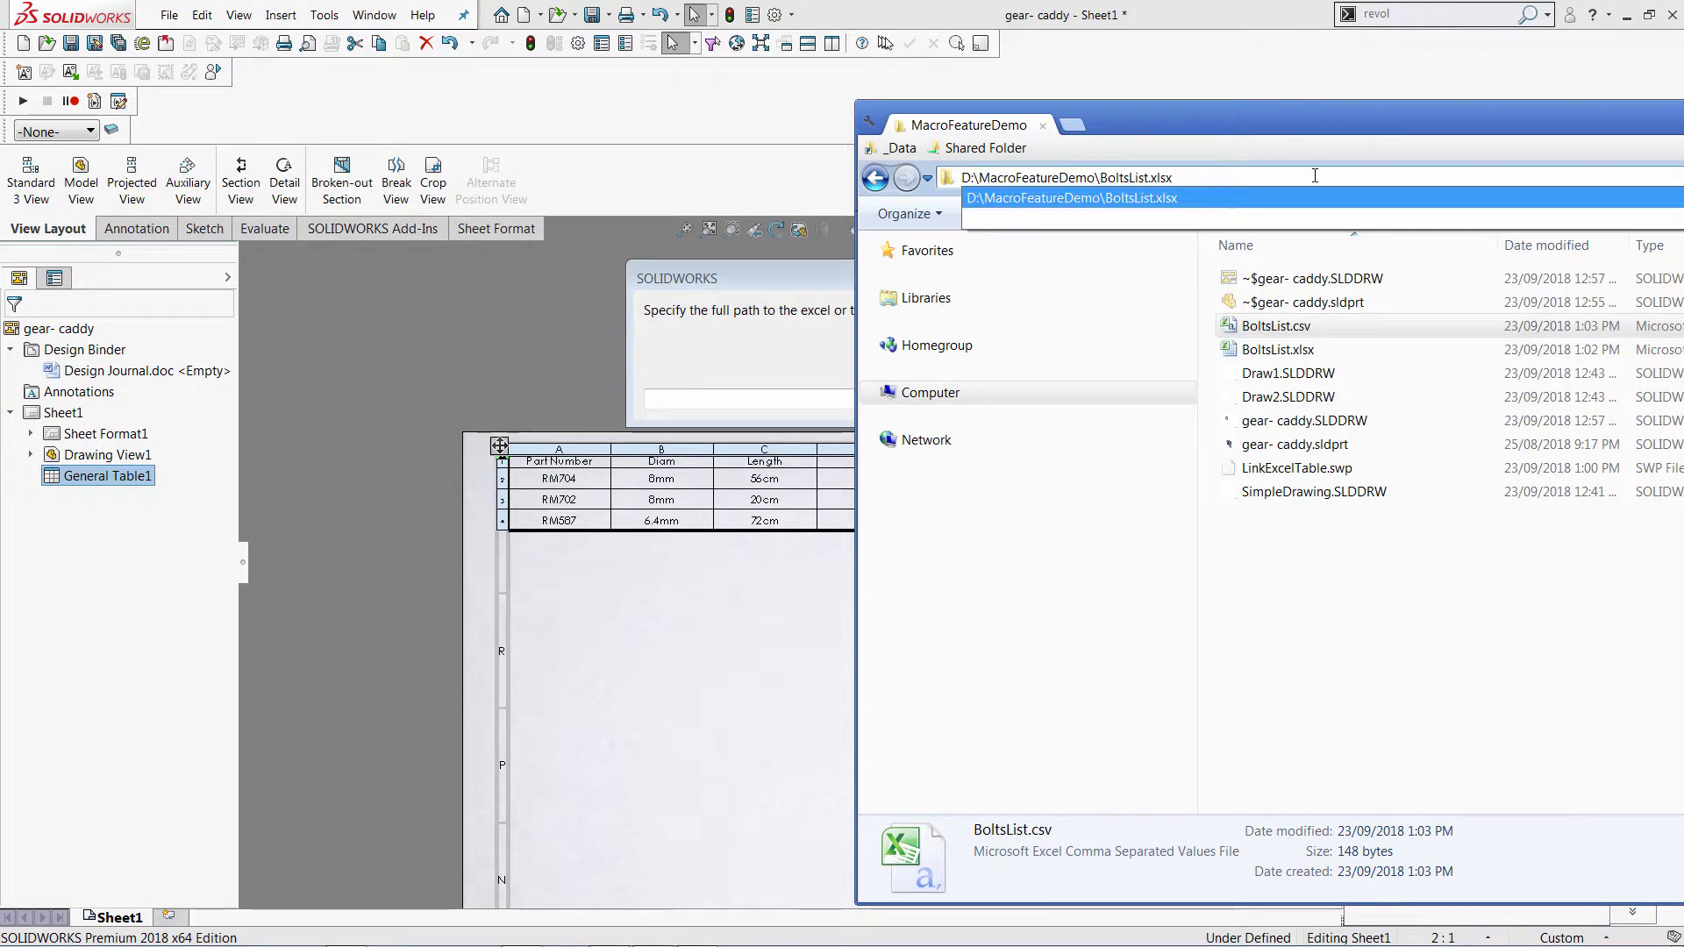
{"action": "key", "text": "shift+Home"}
{"action": "key", "text": "ctrl+c"}
{"action": "left_click", "coordinate": [758, 398]}
{"action": "key", "text": "ctrl+v"}
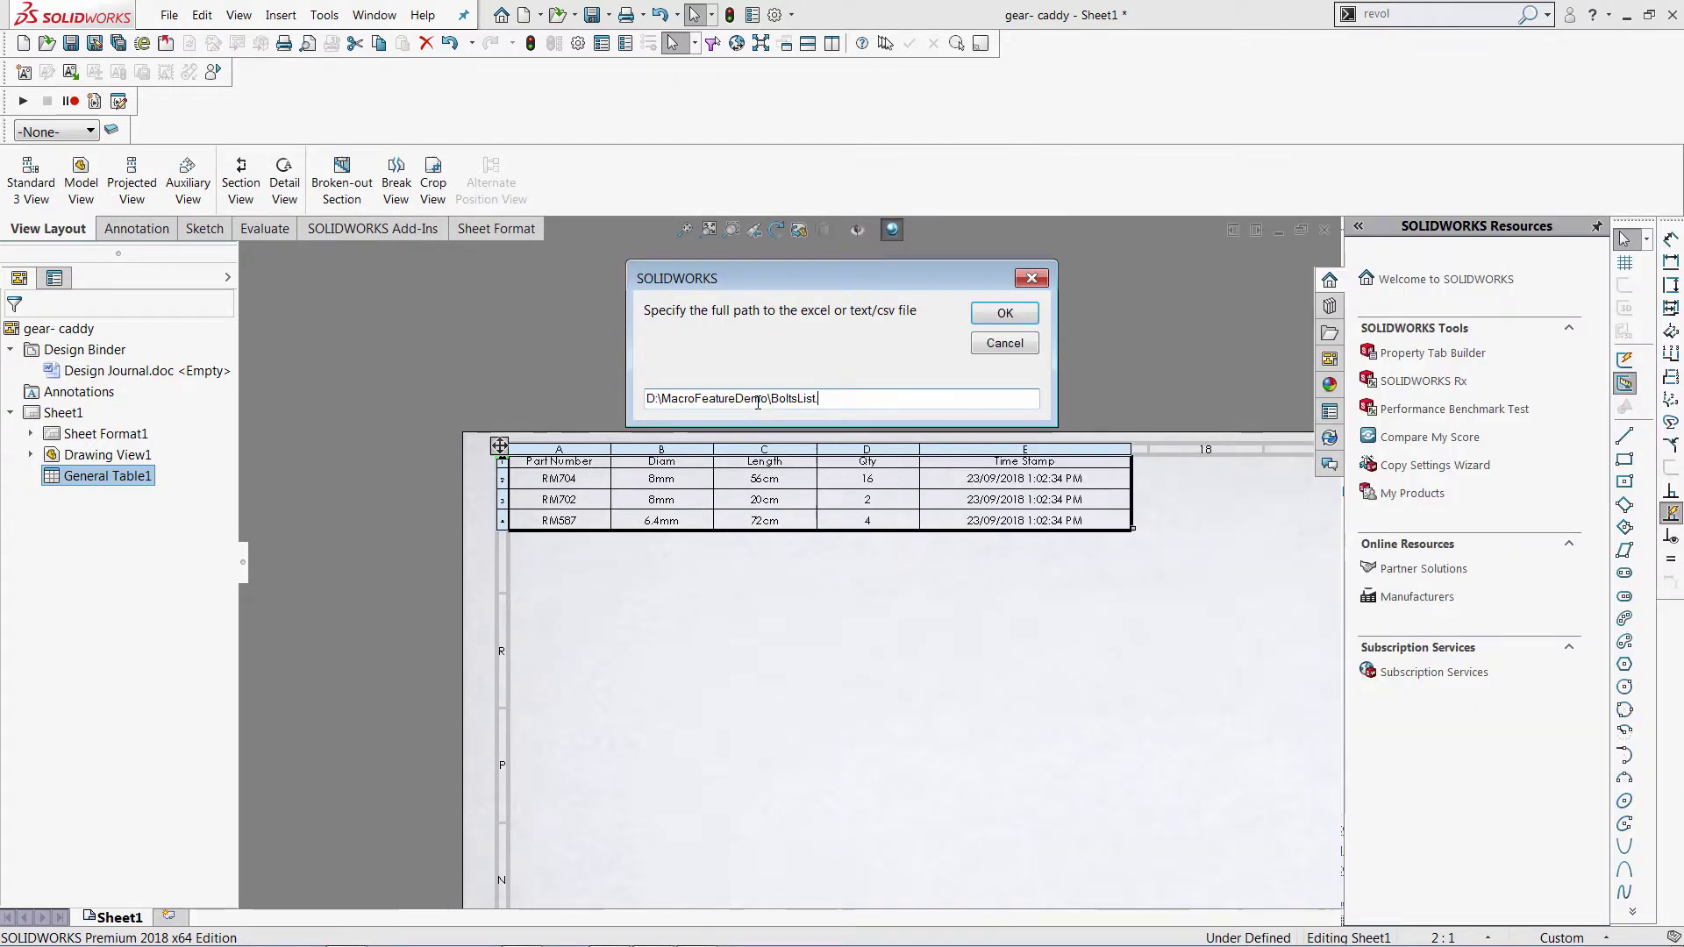
{"action": "left_click", "coordinate": [1001, 318]}
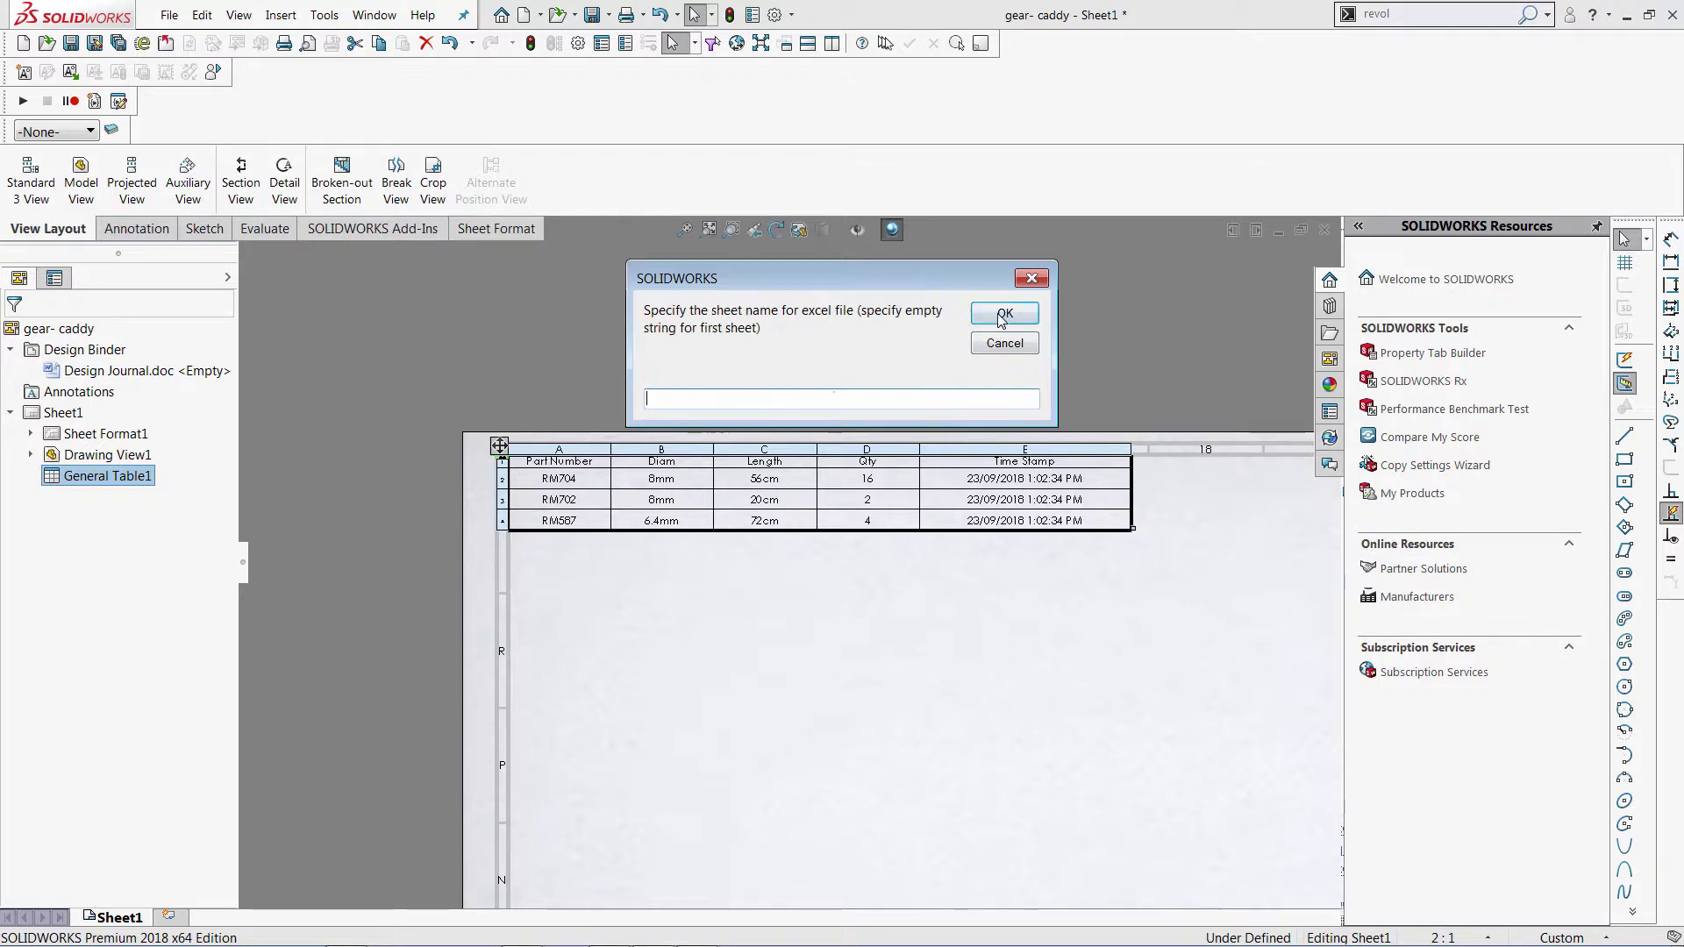
{"action": "left_click", "coordinate": [999, 315]}
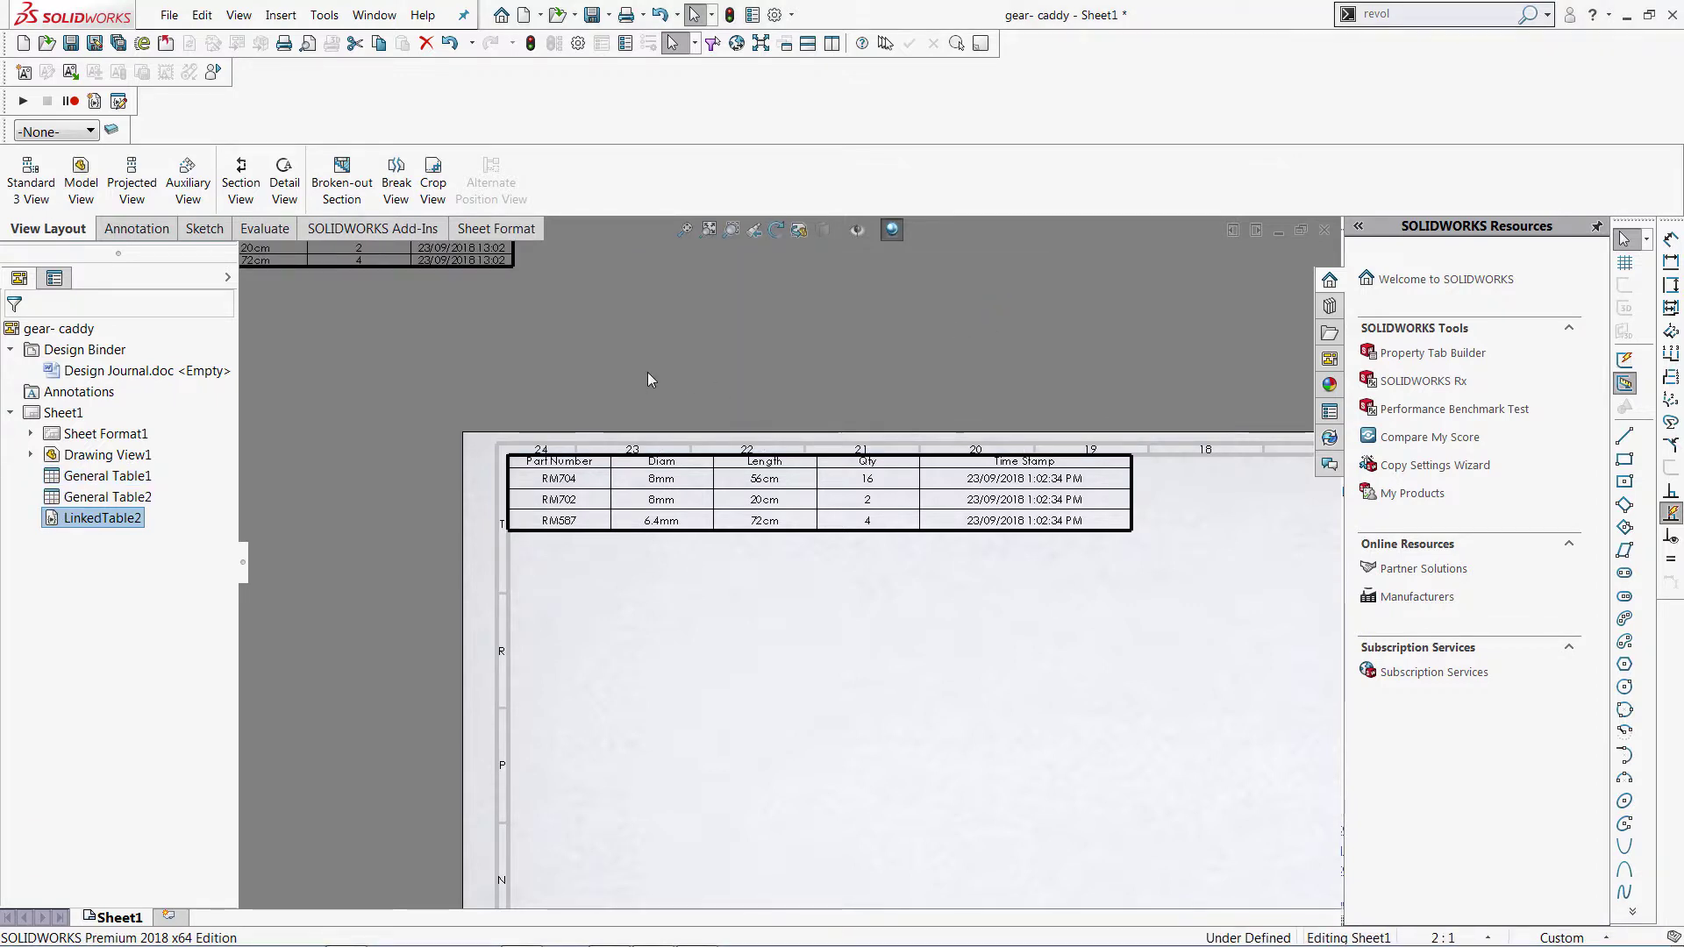
- Delete the original General Table1 from the drawing sheet
{"action": "left_click", "coordinate": [584, 478]}
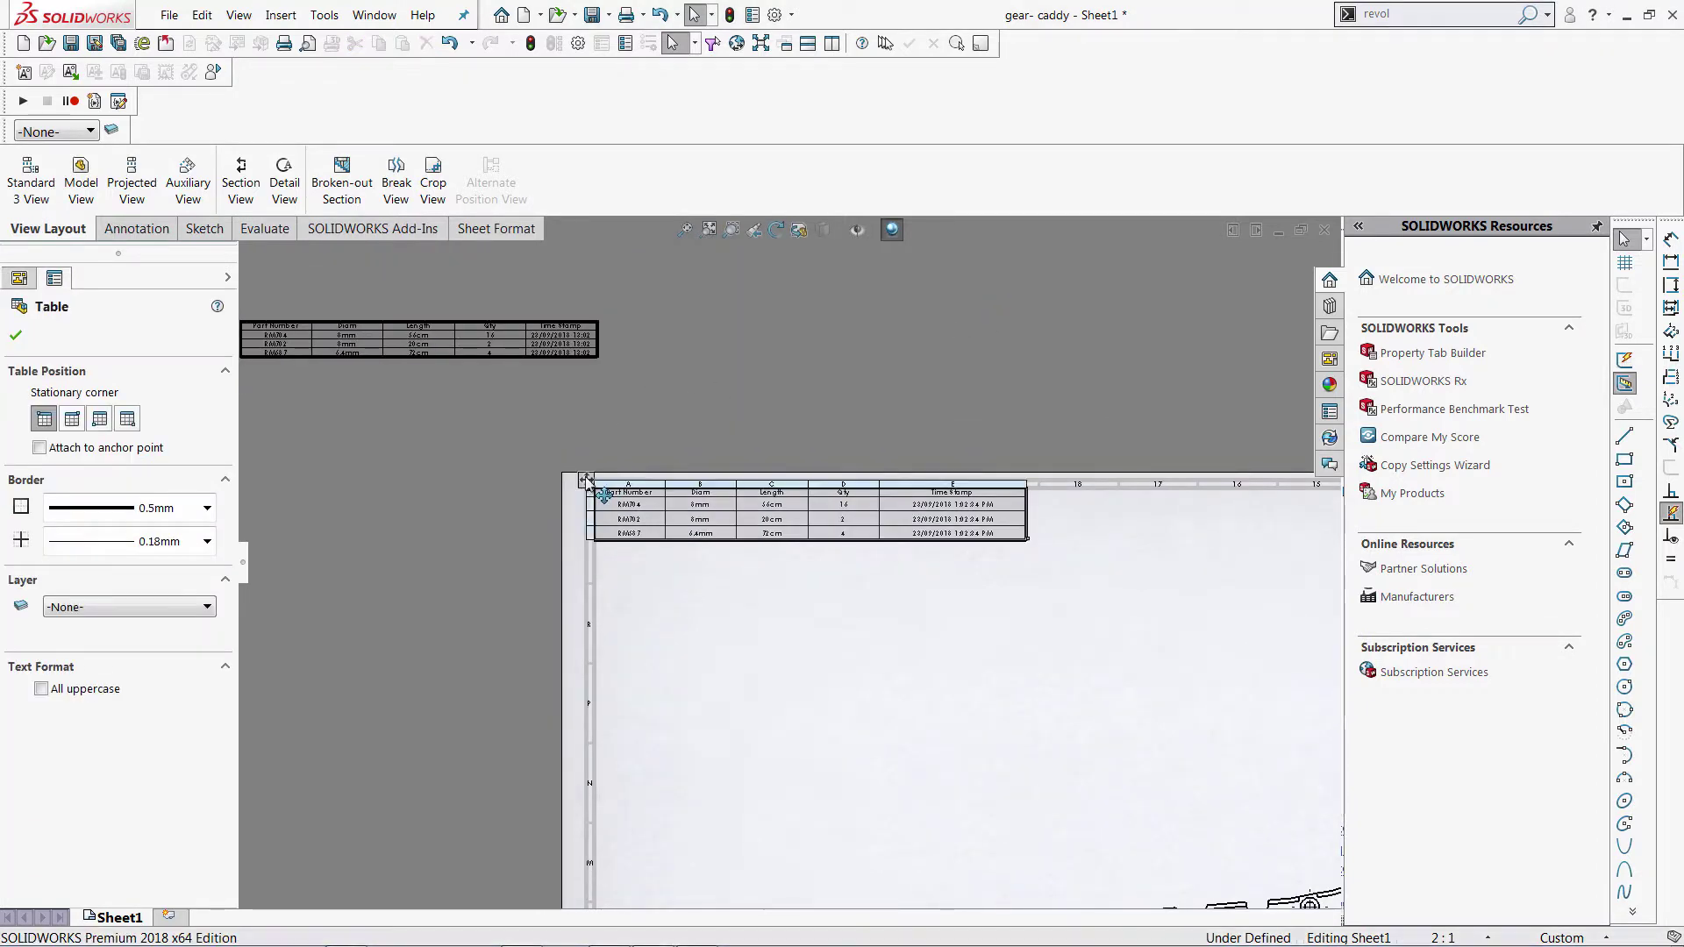
{"action": "key", "text": "Escape"}
{"action": "scroll", "coordinate": [812, 579], "scroll_direction": "up", "scroll_amount": 1}
- Move the linked bolts table to the sheet's top-left corner
{"action": "left_click_drag", "start_coordinate": [343, 346], "coordinate": [639, 498]}
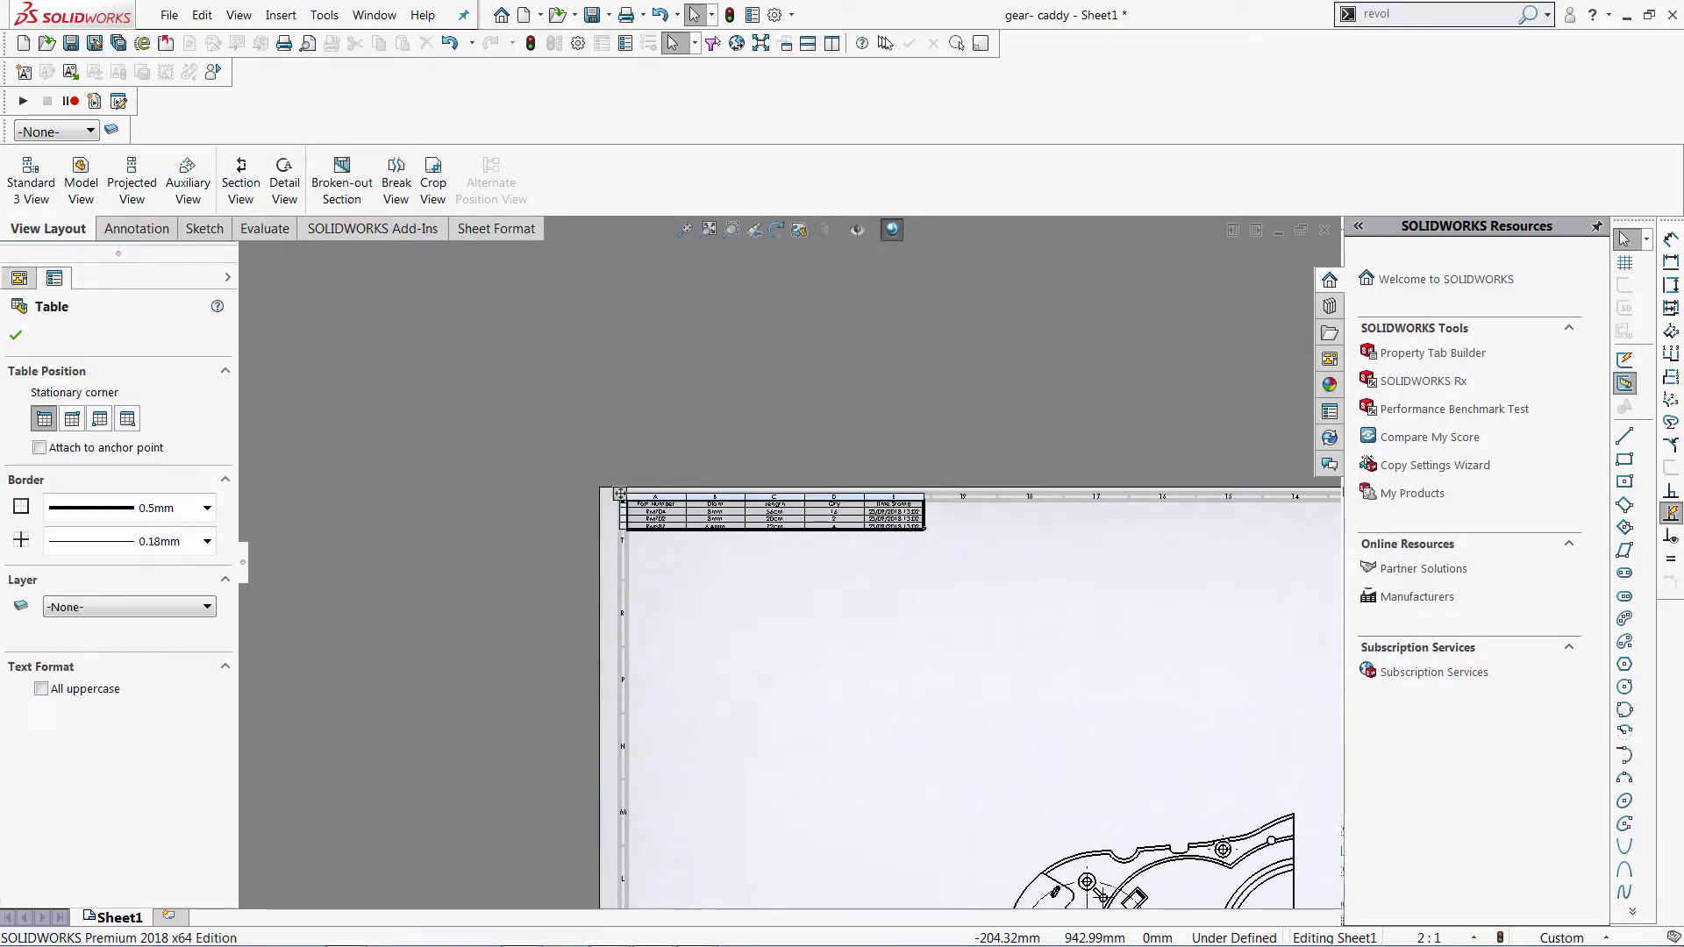
{"action": "key", "text": "Escape"}
{"action": "scroll", "coordinate": [846, 564], "scroll_direction": "down", "scroll_amount": 3}
{"action": "key", "text": "alt+Tab"}
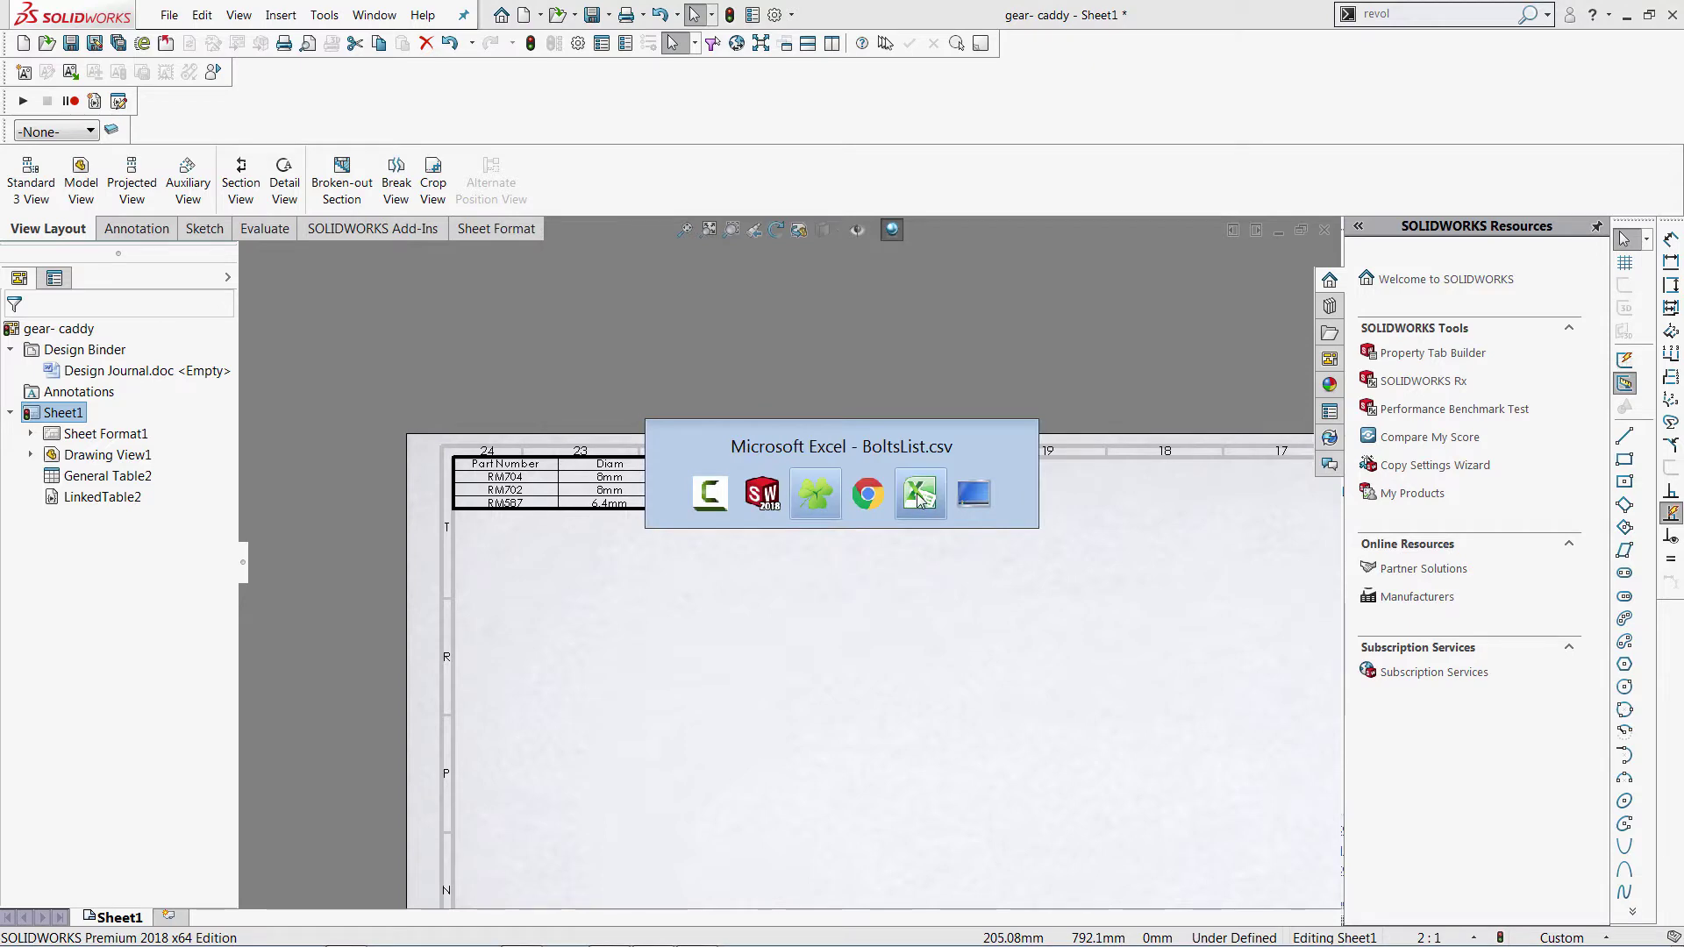
- Change RM587's length in cell C4 to 86cm and save BoltsList.csv, keeping CSV format
{"action": "left_click", "coordinate": [918, 497]}
{"action": "left_click", "coordinate": [329, 302]}
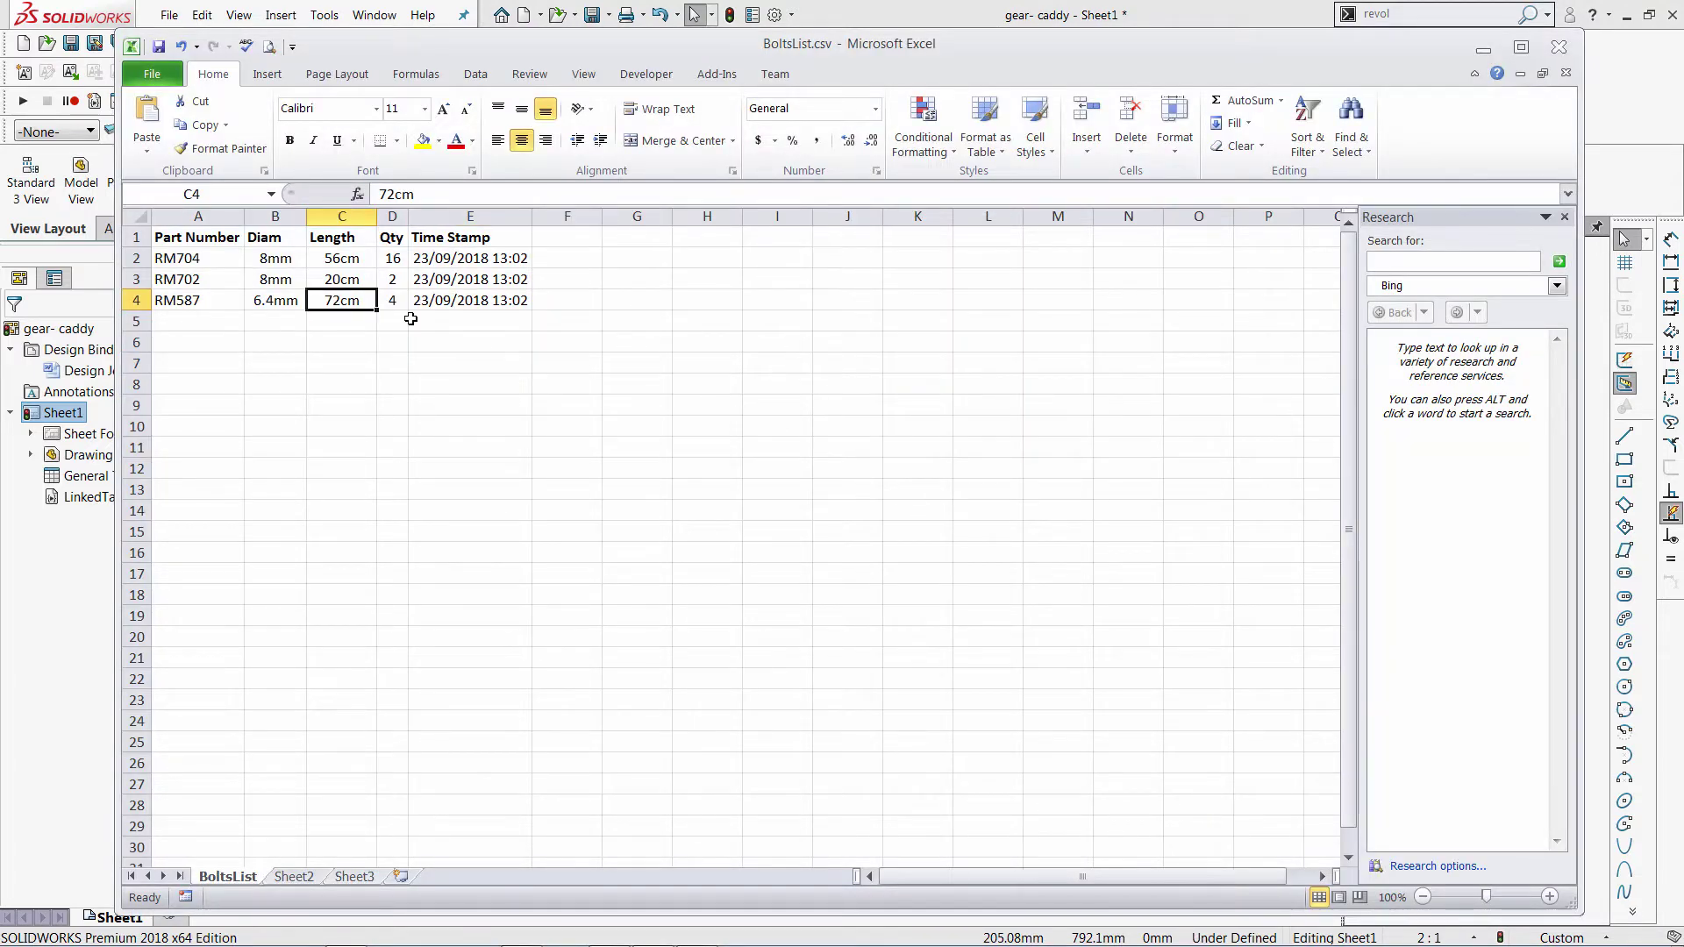
{"action": "type", "text": "86cm"}
{"action": "left_click", "coordinate": [513, 402]}
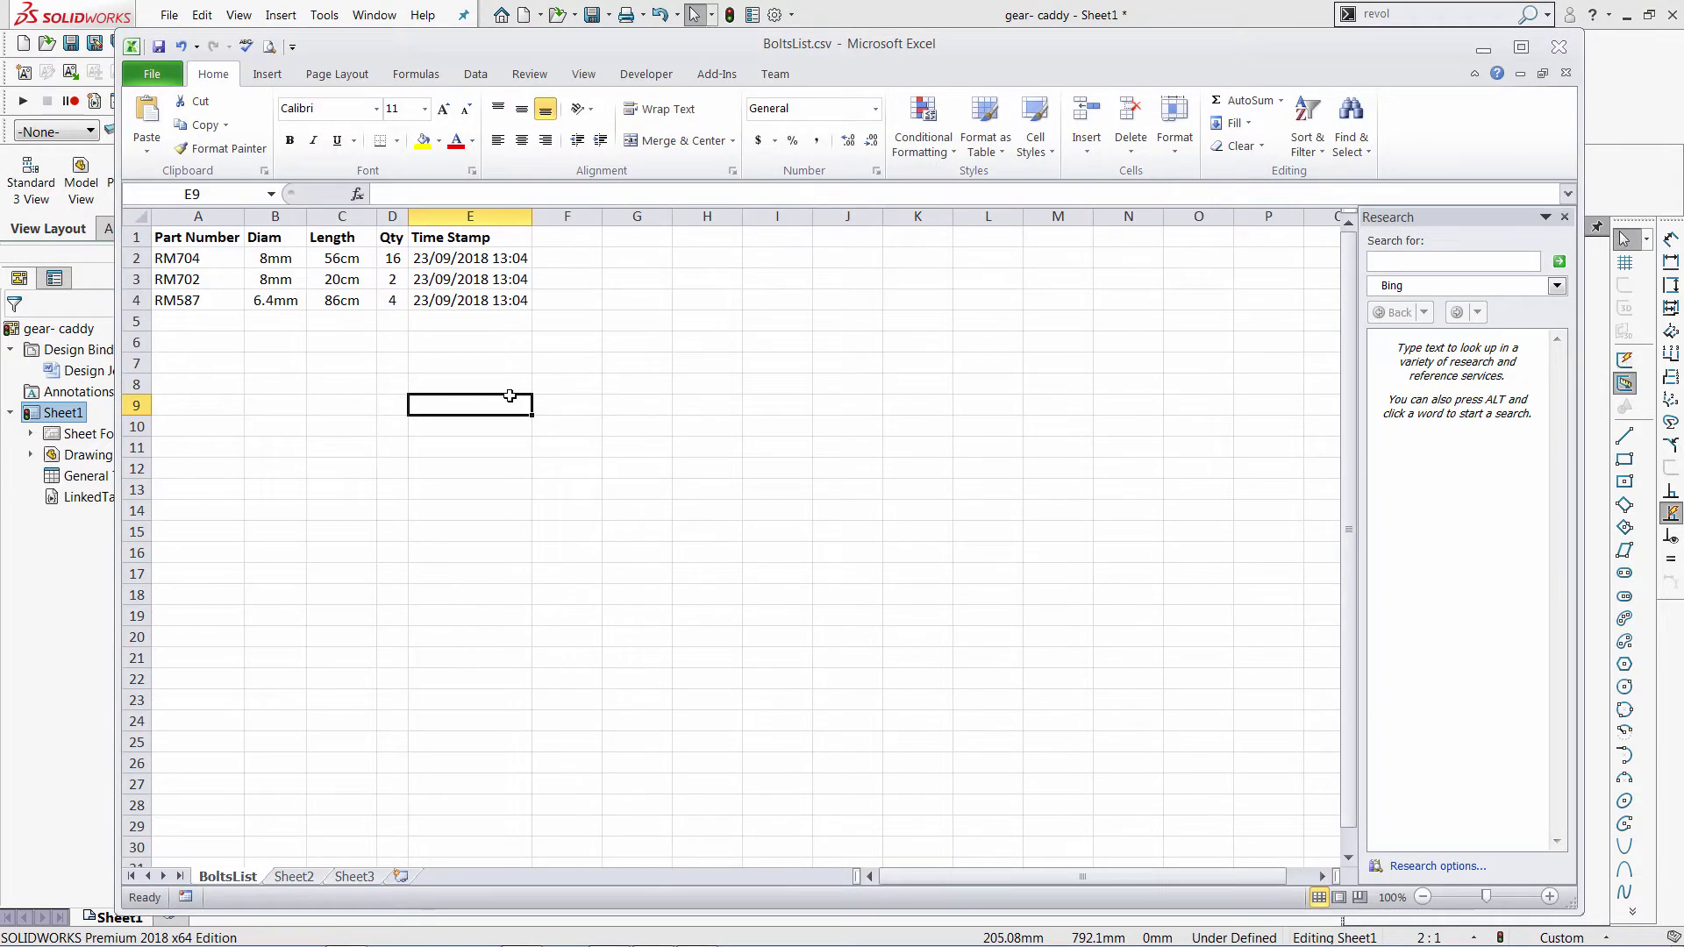
{"action": "key", "text": "ctrl+s"}
{"action": "left_click", "coordinate": [769, 556]}
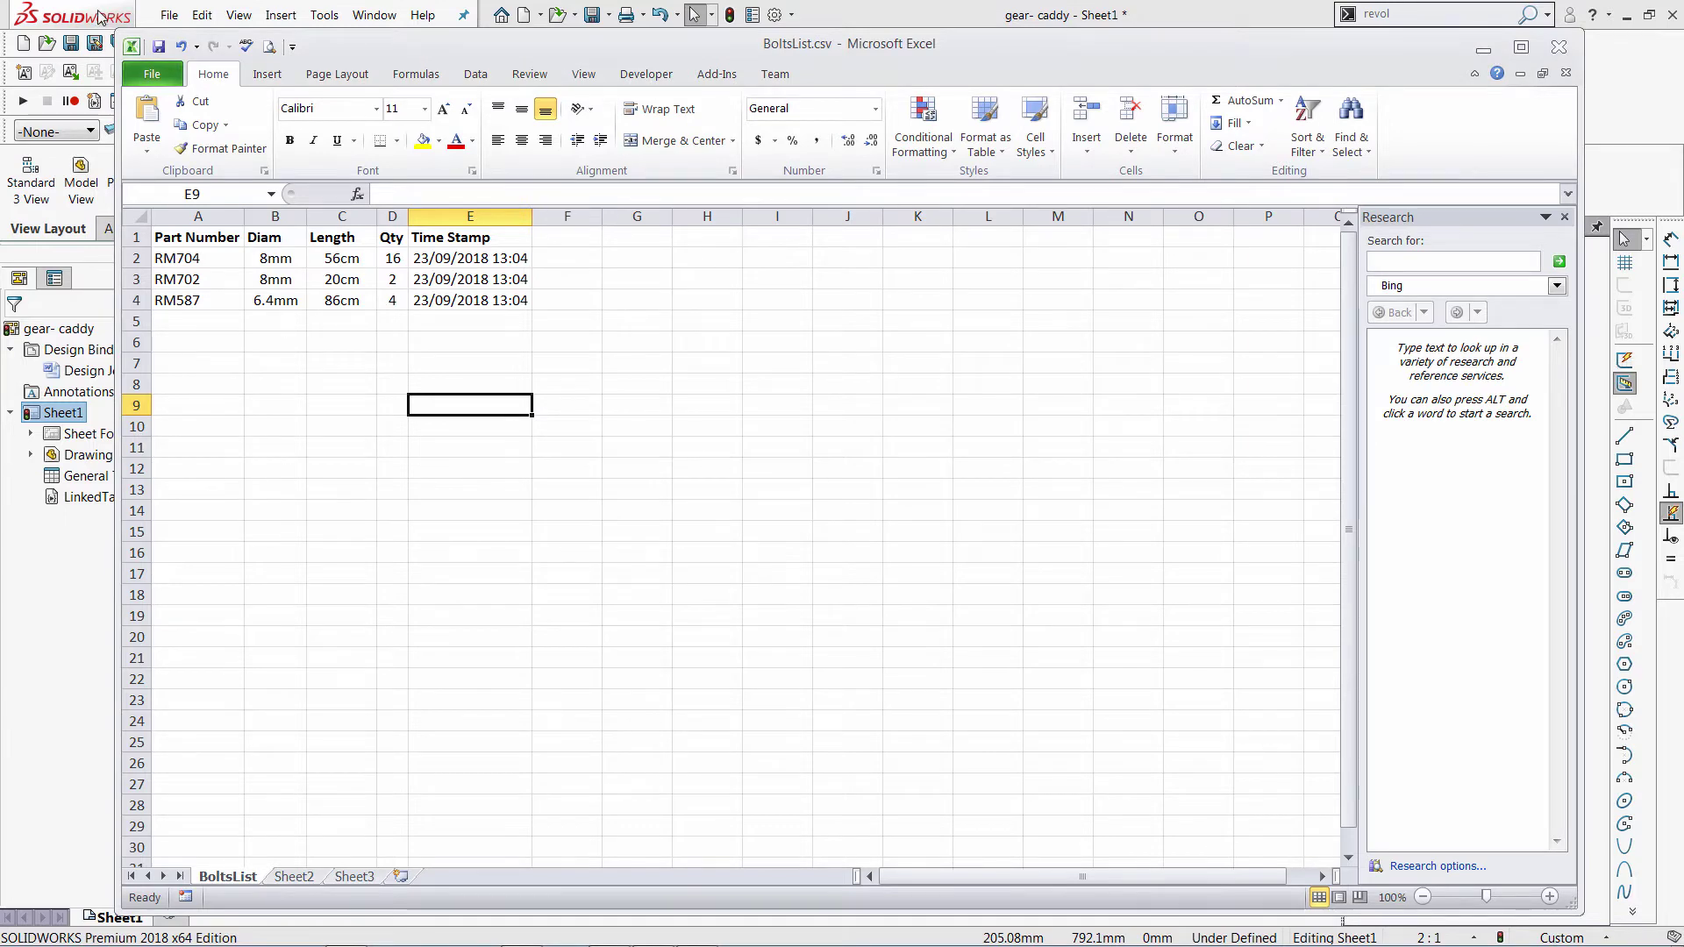
- Rebuild the SOLIDWORKS drawing so the linked table shows 86cm with 13:04 timestamps
{"action": "left_click", "coordinate": [457, 264]}
{"action": "left_click", "coordinate": [387, 385]}
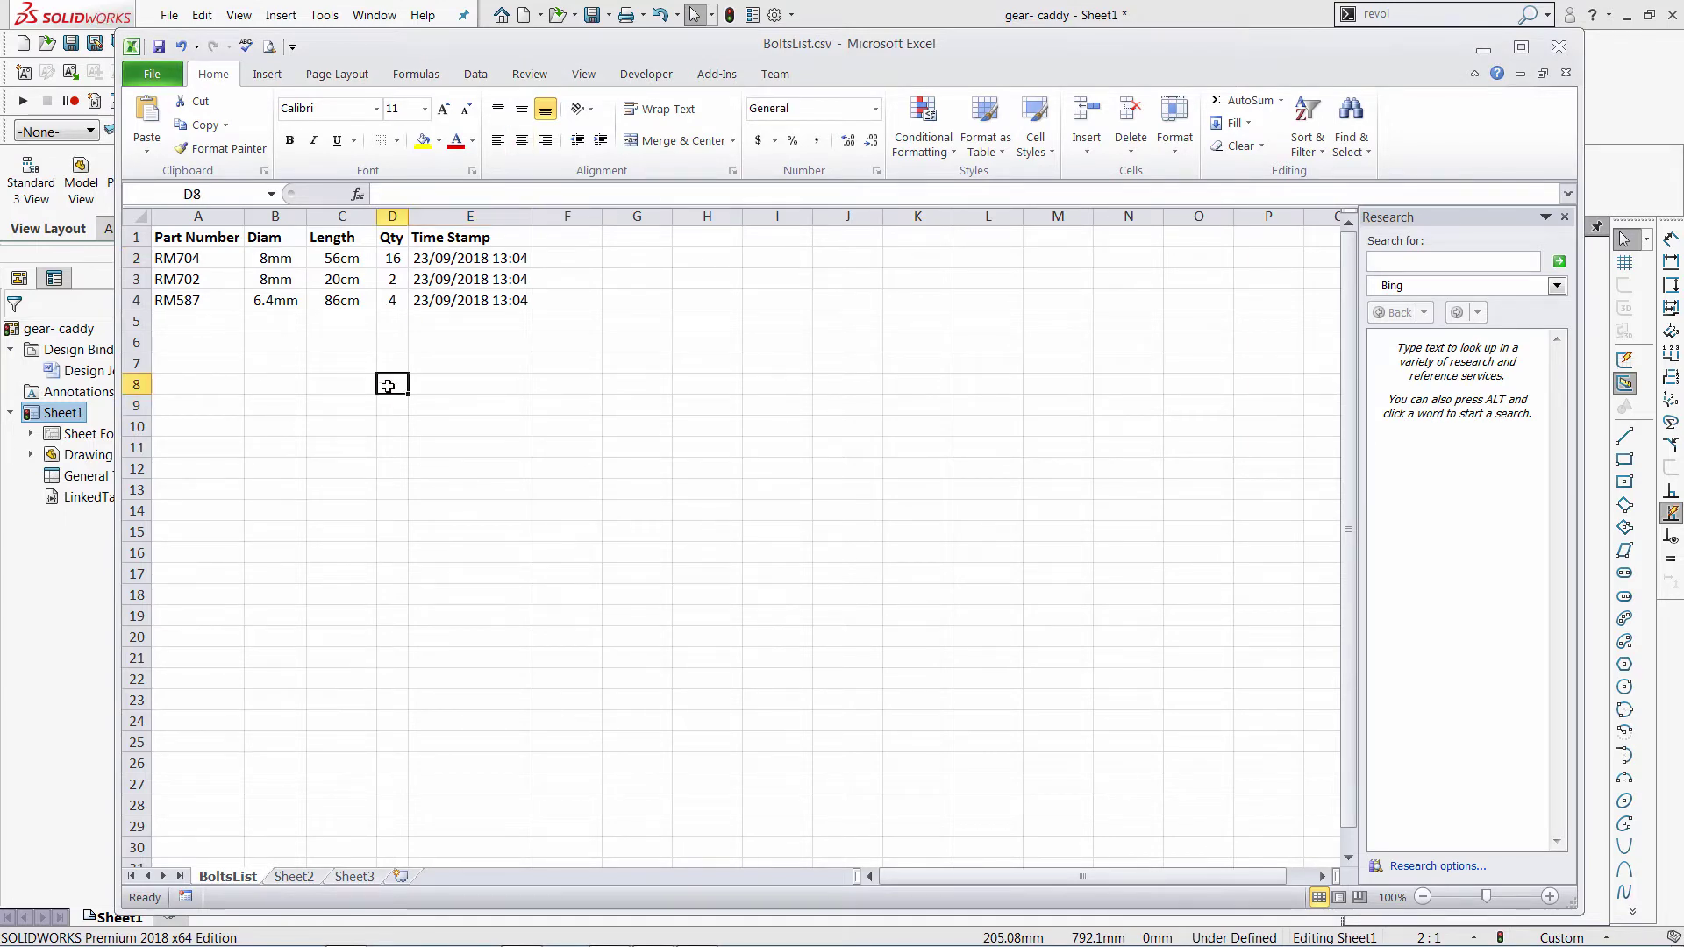
{"action": "left_click", "coordinate": [74, 39]}
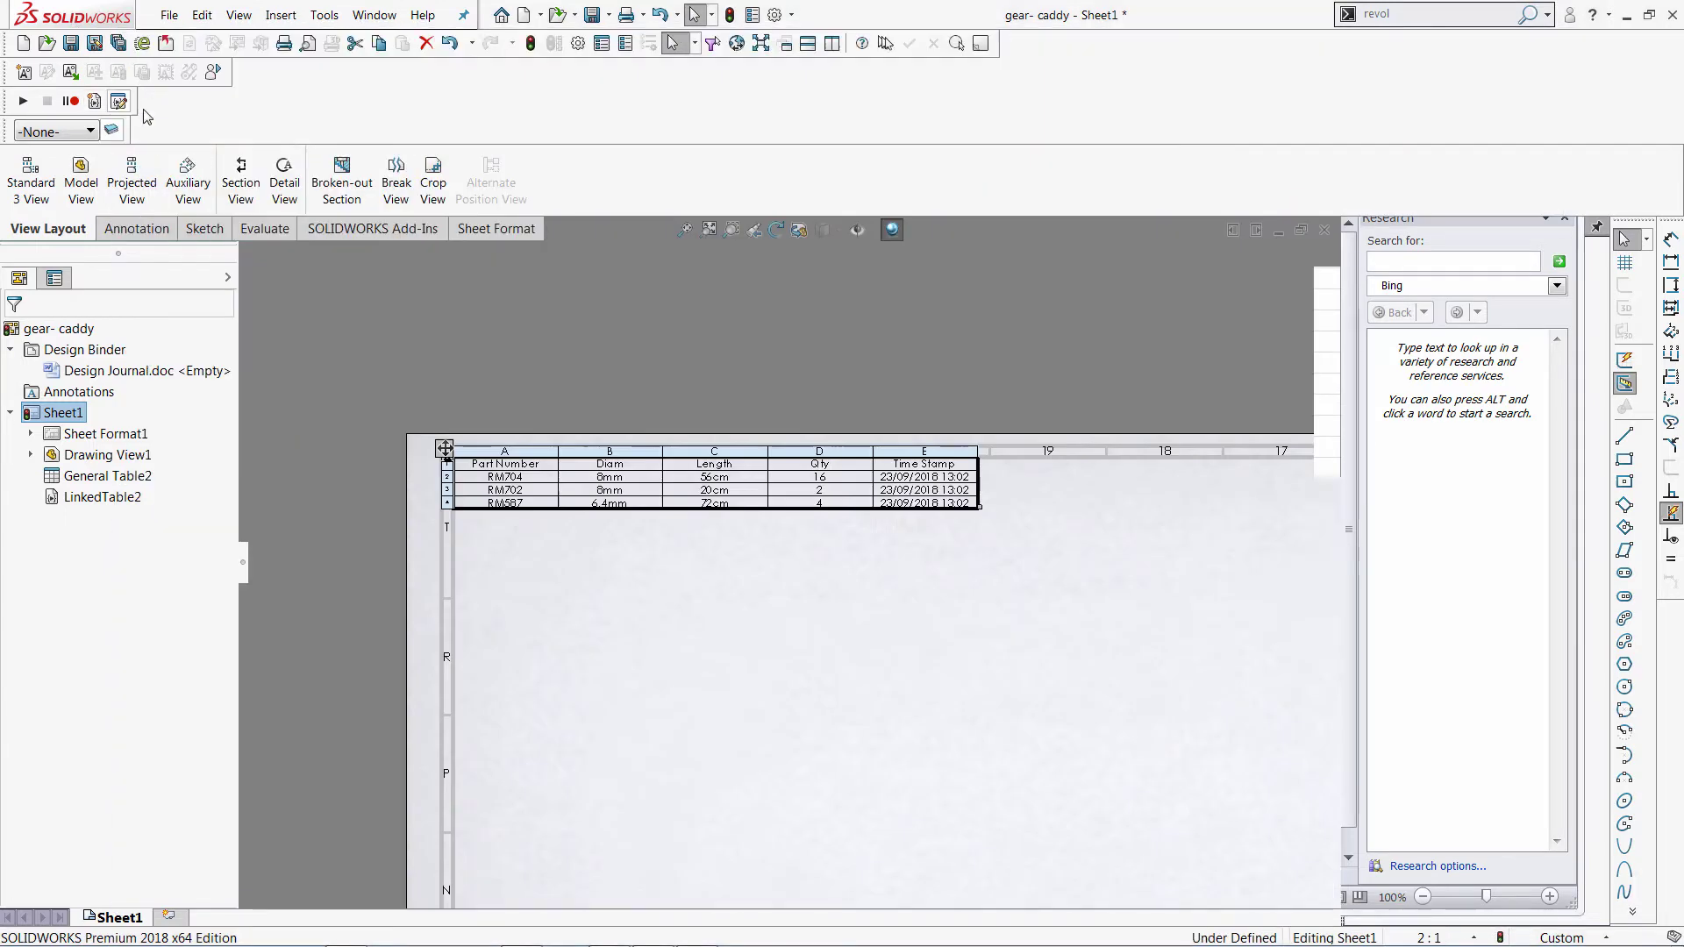
{"action": "left_click", "coordinate": [530, 43]}
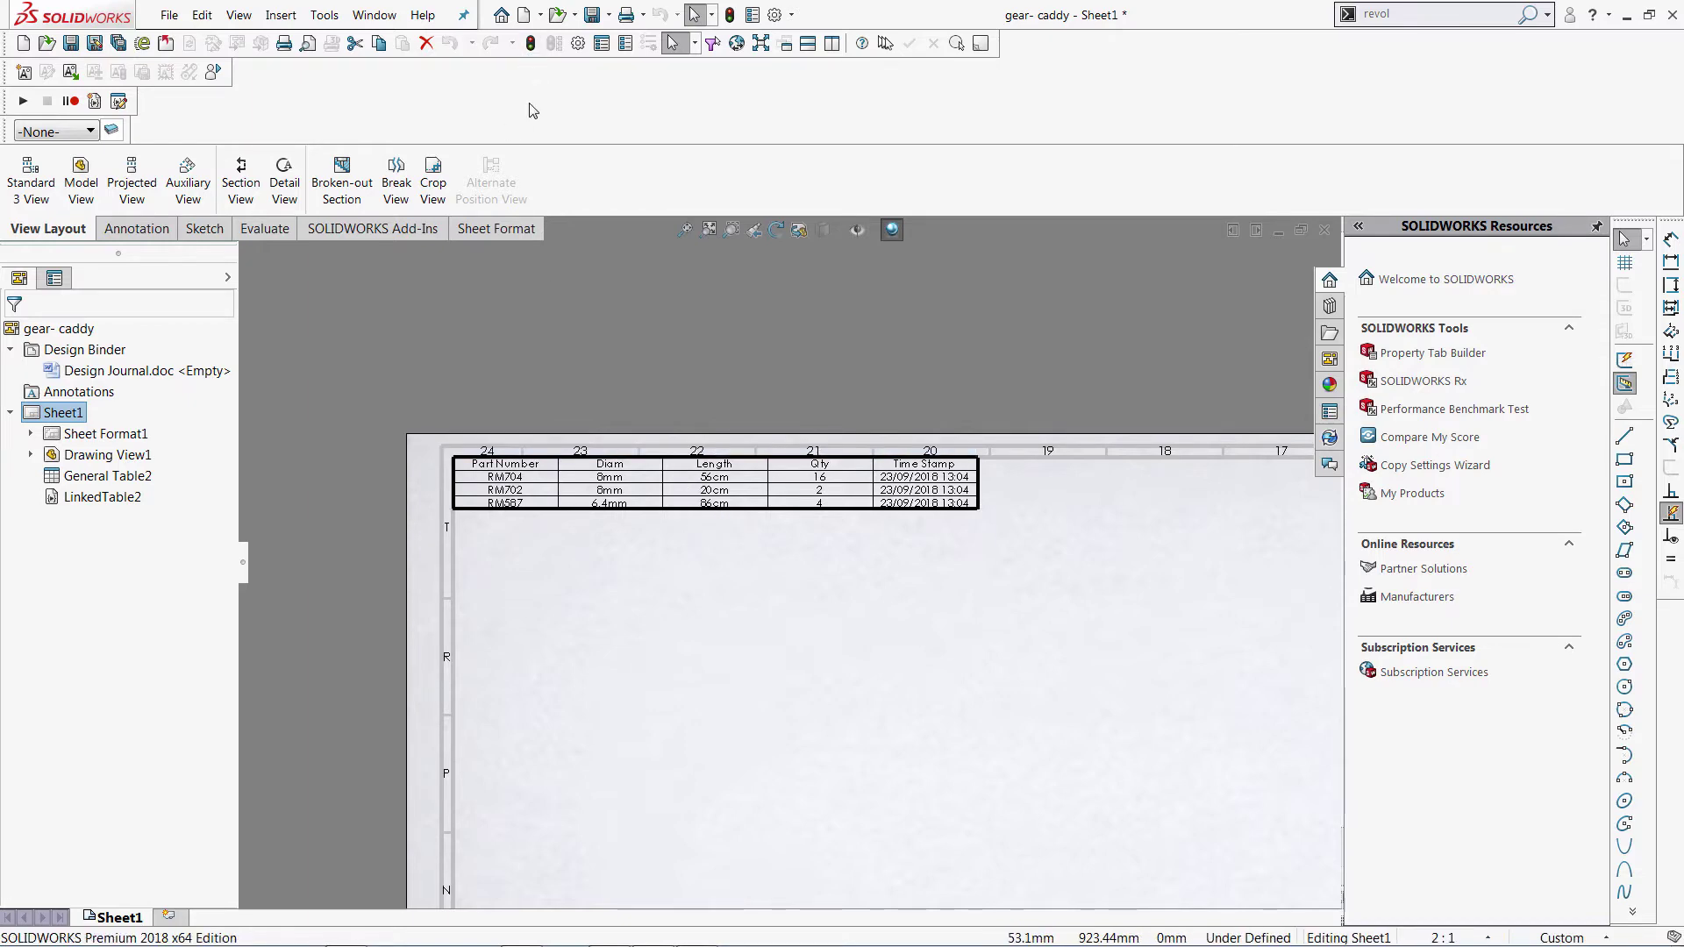
- Set RM702's length in C3 to 24cm, save the CSV, and close Excel without saving again
{"action": "key", "text": "alt+Tab"}
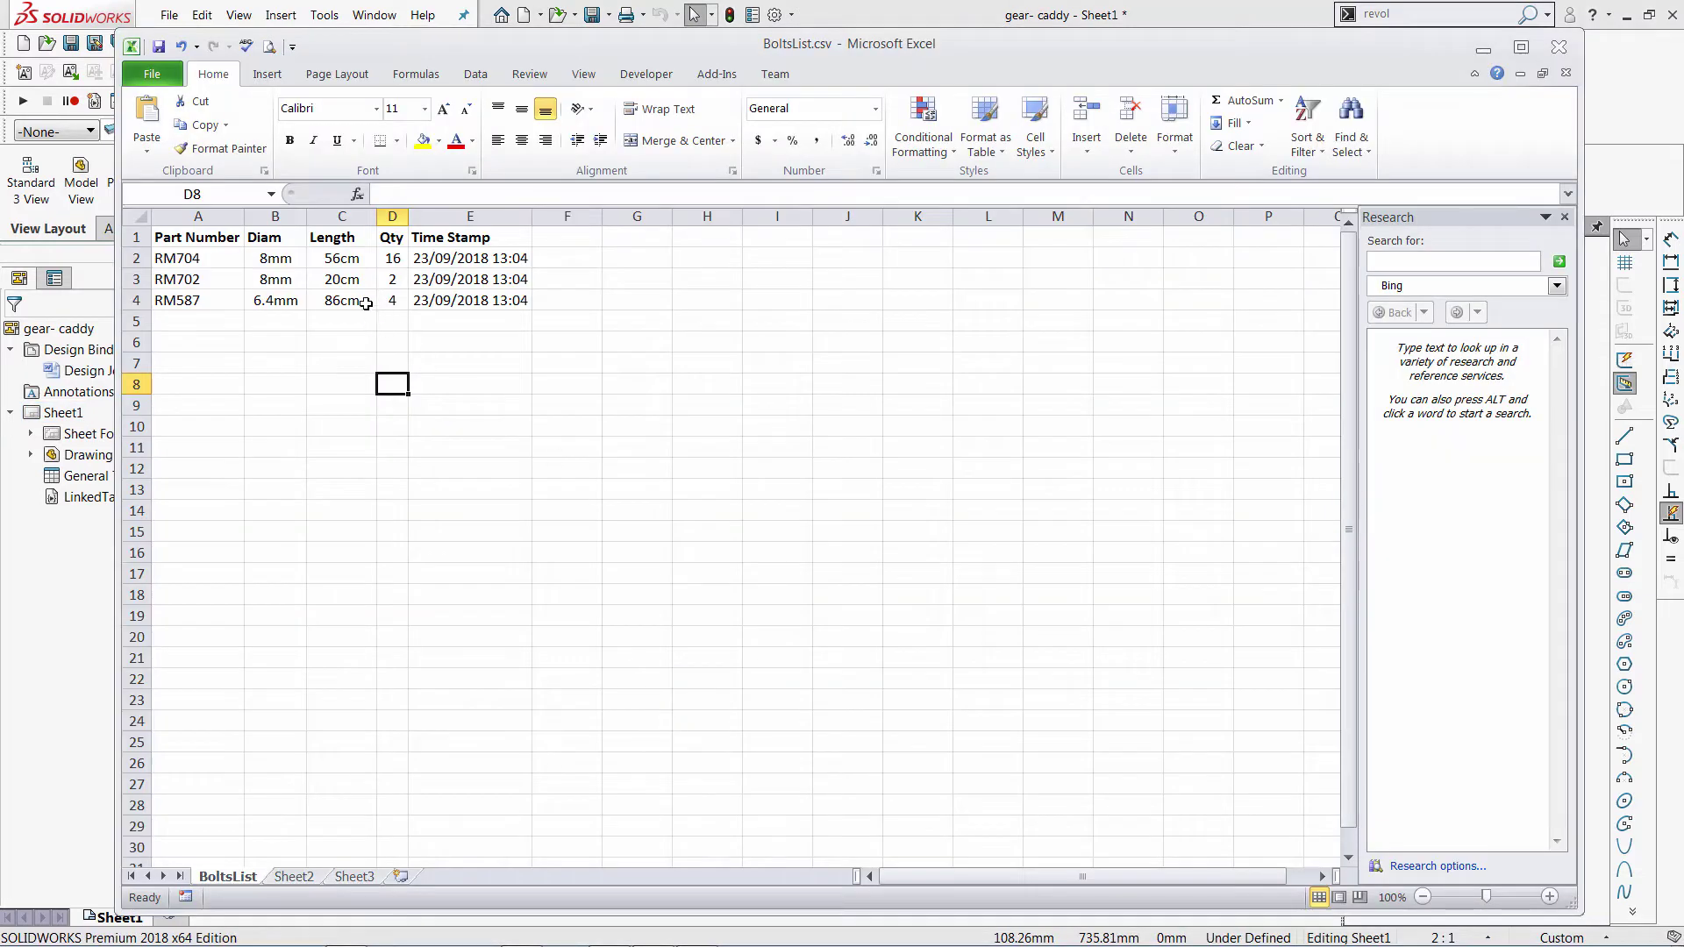
{"action": "left_click", "coordinate": [339, 280]}
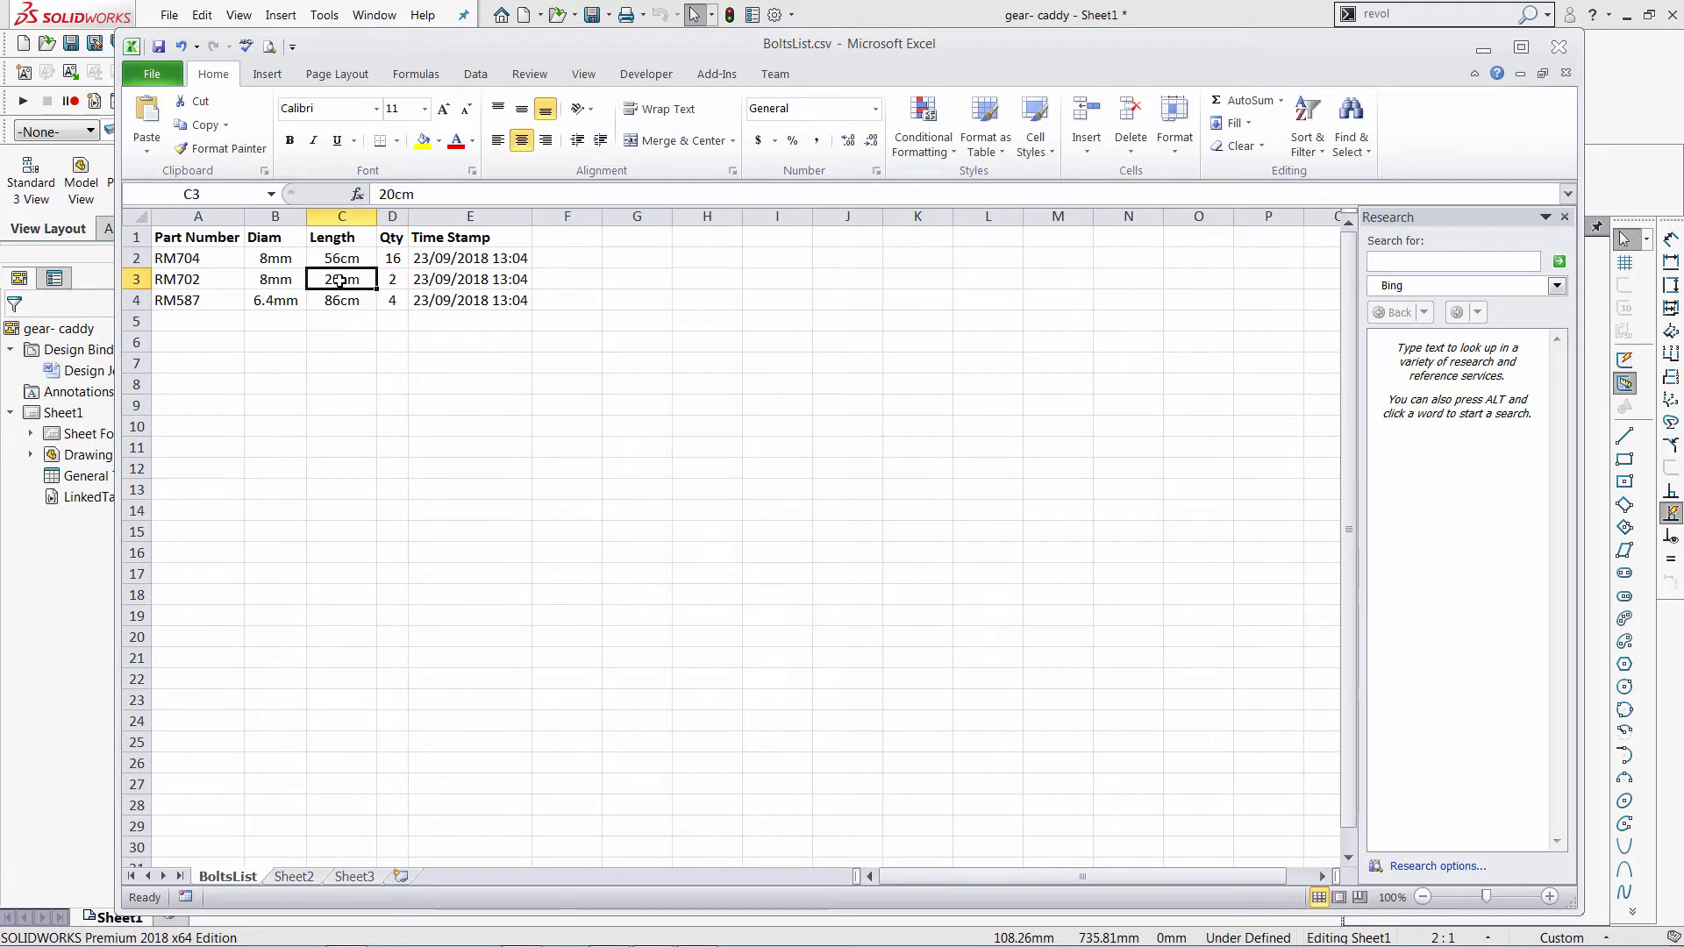
{"action": "type", "text": "2"}
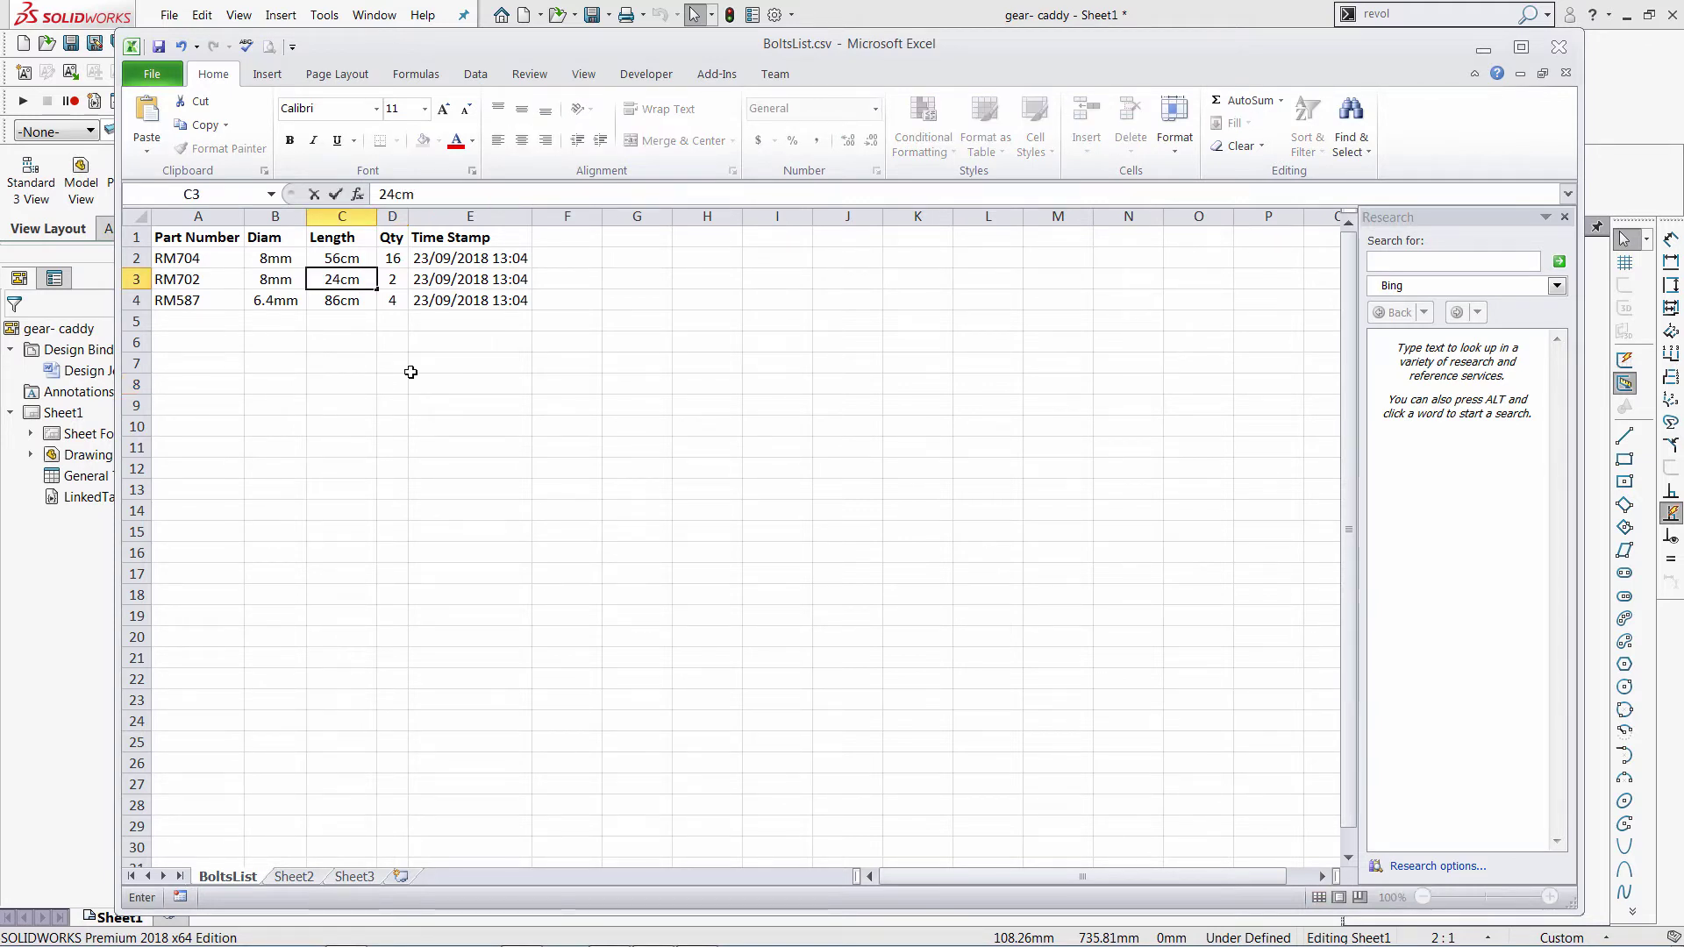
{"action": "left_click", "coordinate": [412, 379]}
{"action": "key", "text": "ctrl+s"}
{"action": "left_click", "coordinate": [763, 554]}
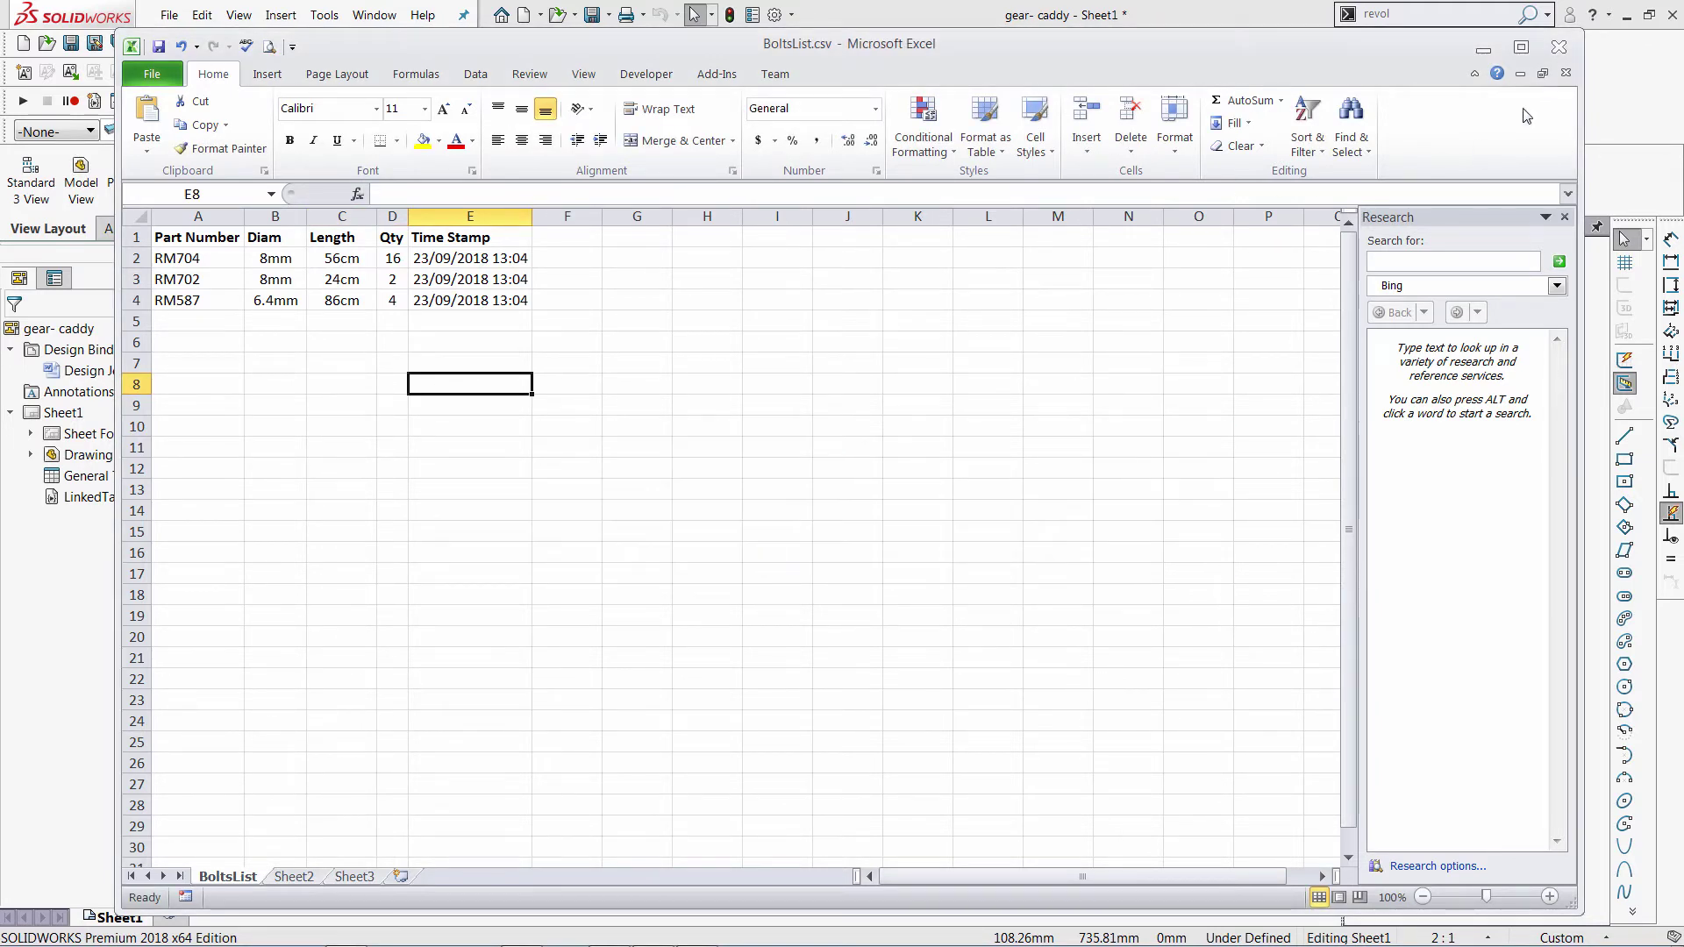
{"action": "left_click", "coordinate": [1559, 48]}
{"action": "left_click", "coordinate": [864, 508]}
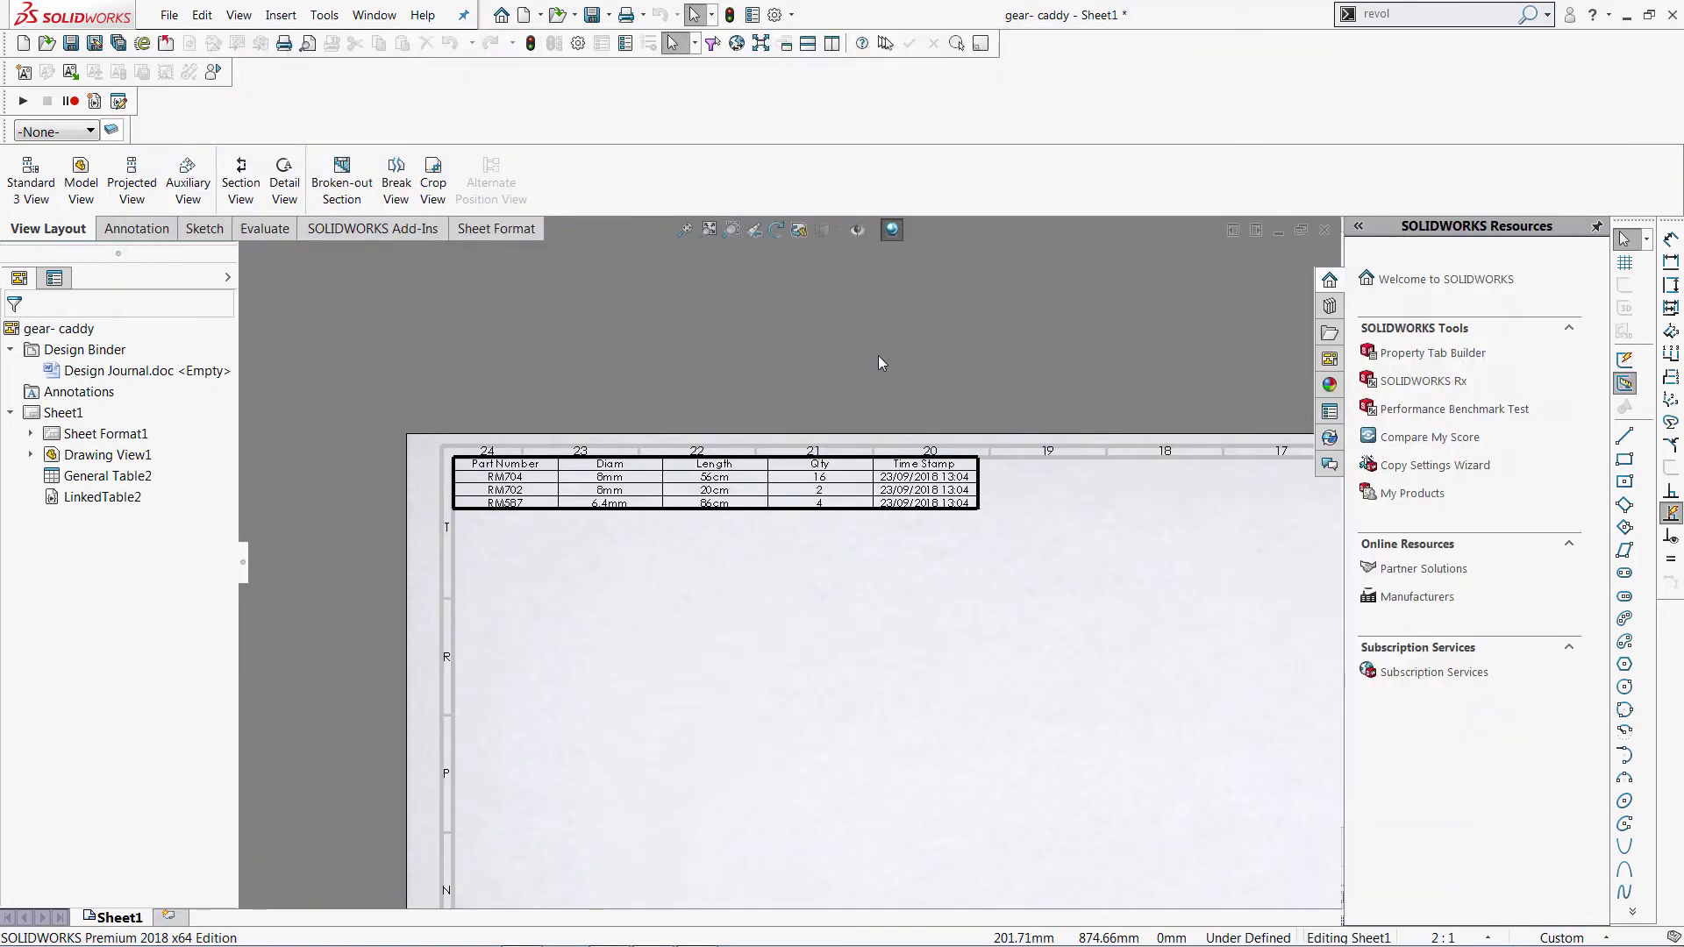
- Close the gear- caddy drawing and reopen gear- caddy.SLDDRW from the recent files list
{"action": "left_click", "coordinate": [1326, 230]}
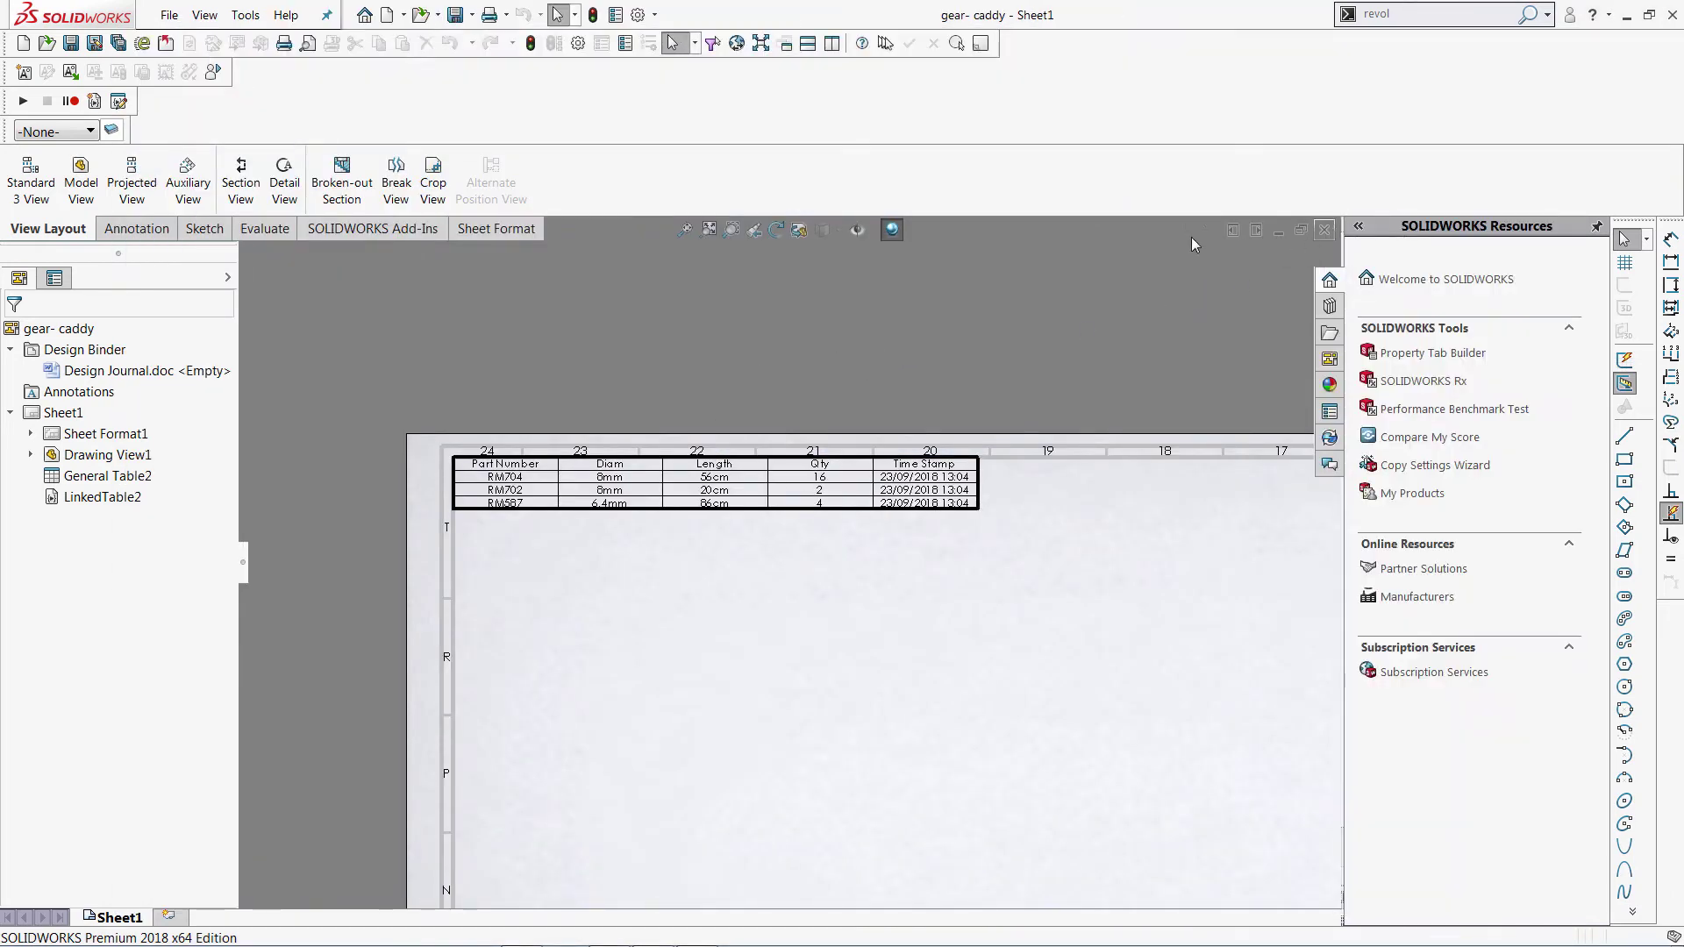
{"action": "left_click", "coordinate": [169, 15]}
{"action": "left_click", "coordinate": [202, 100]}
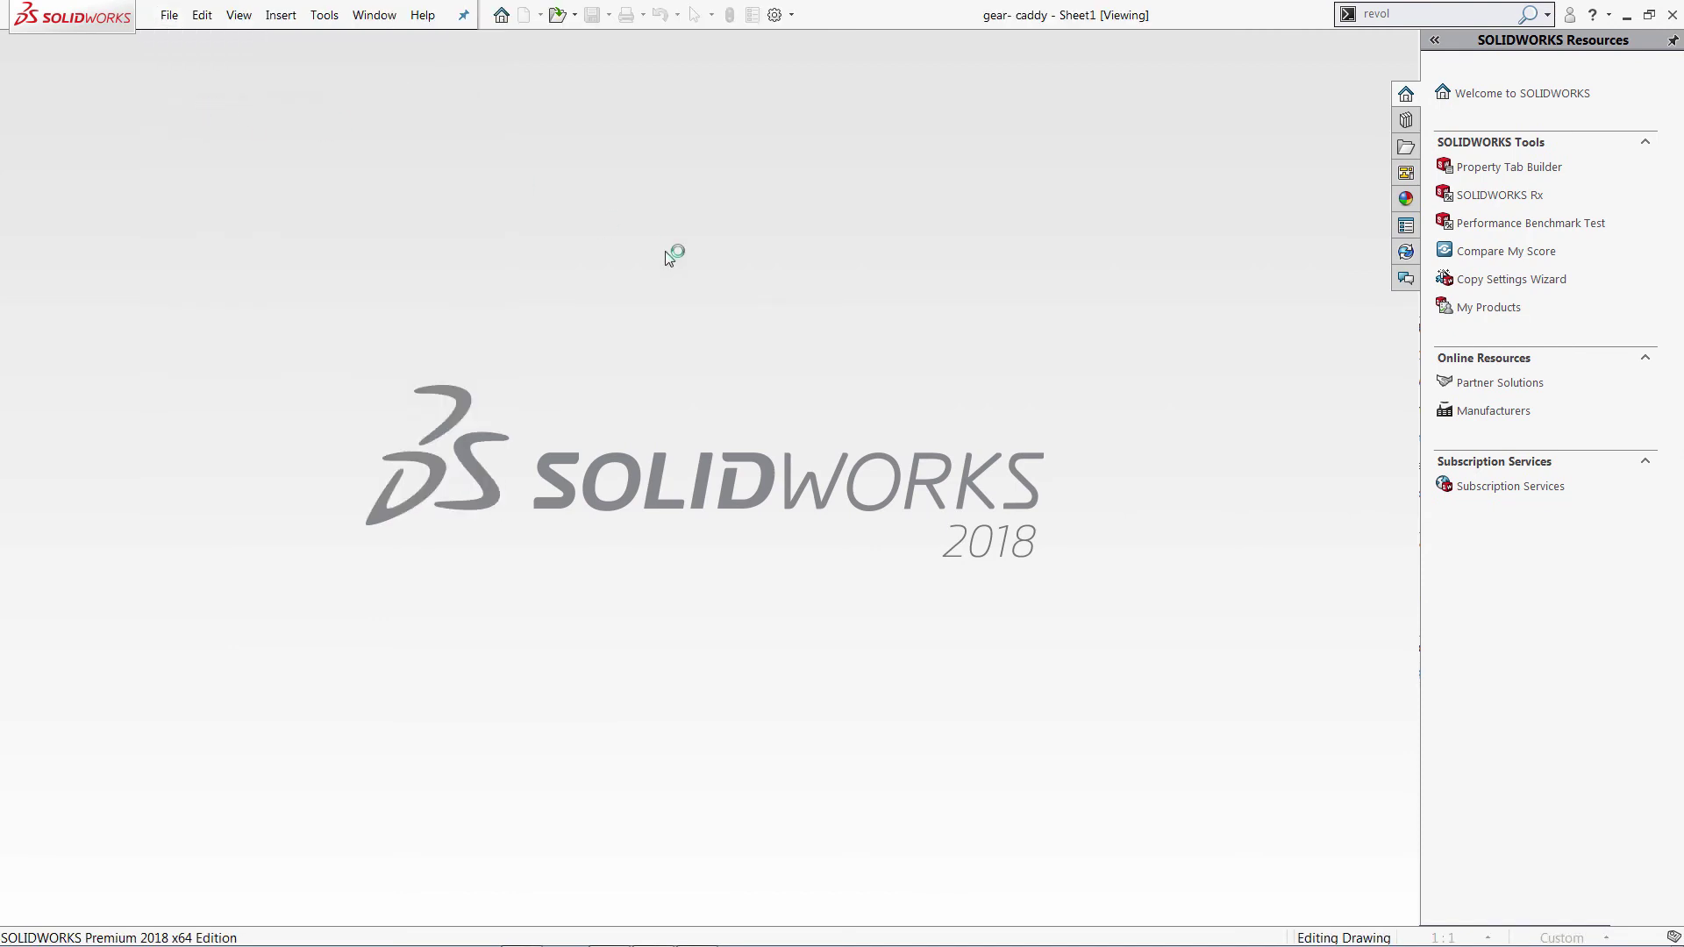